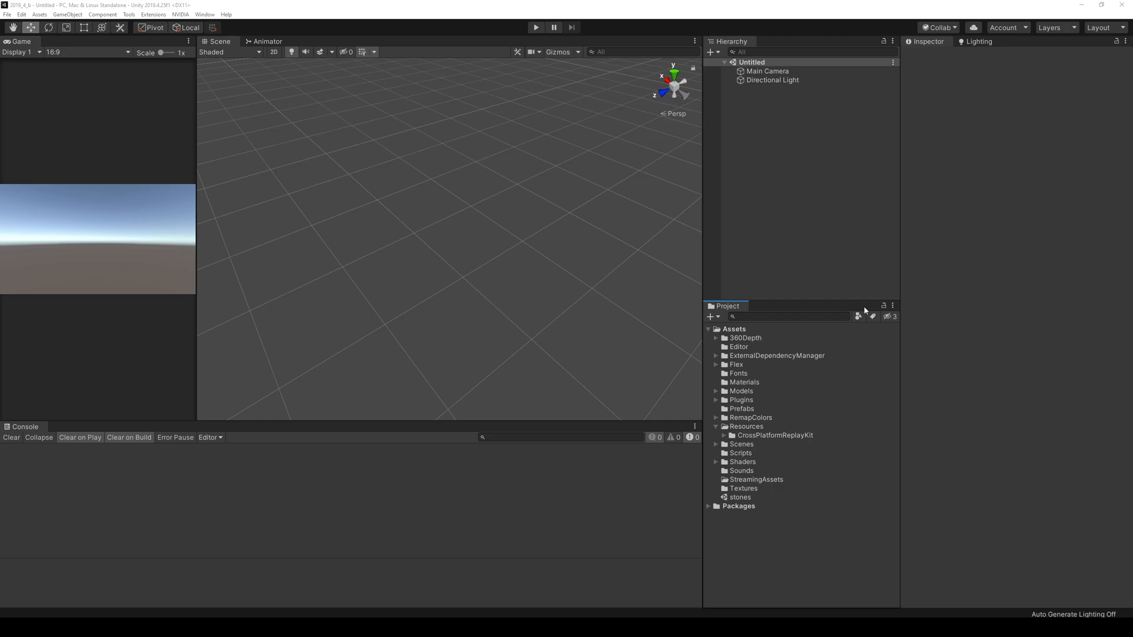
Open the scene of the 1. Array Actor sample from the Flex Samples folder.
click(716, 365)
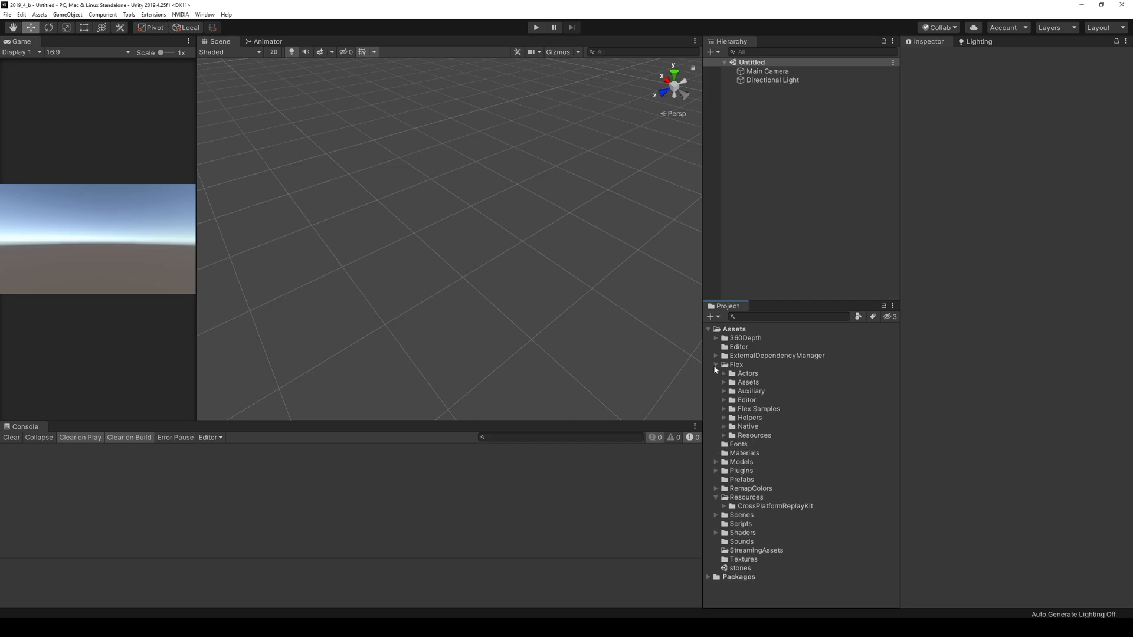
click(725, 409)
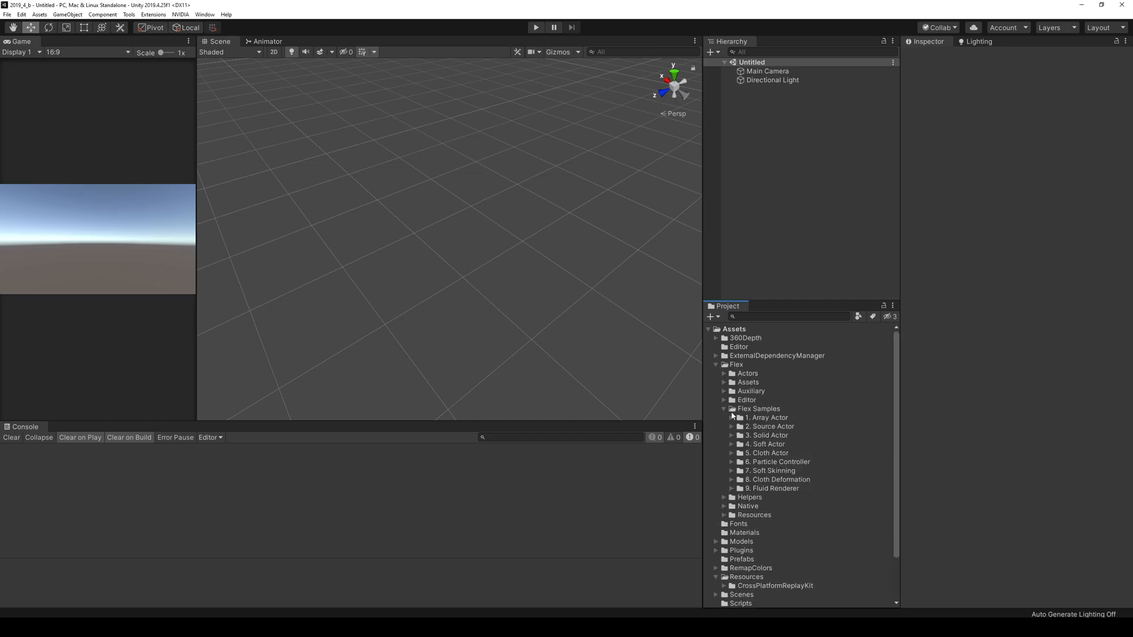
drag(786, 304, 795, 243)
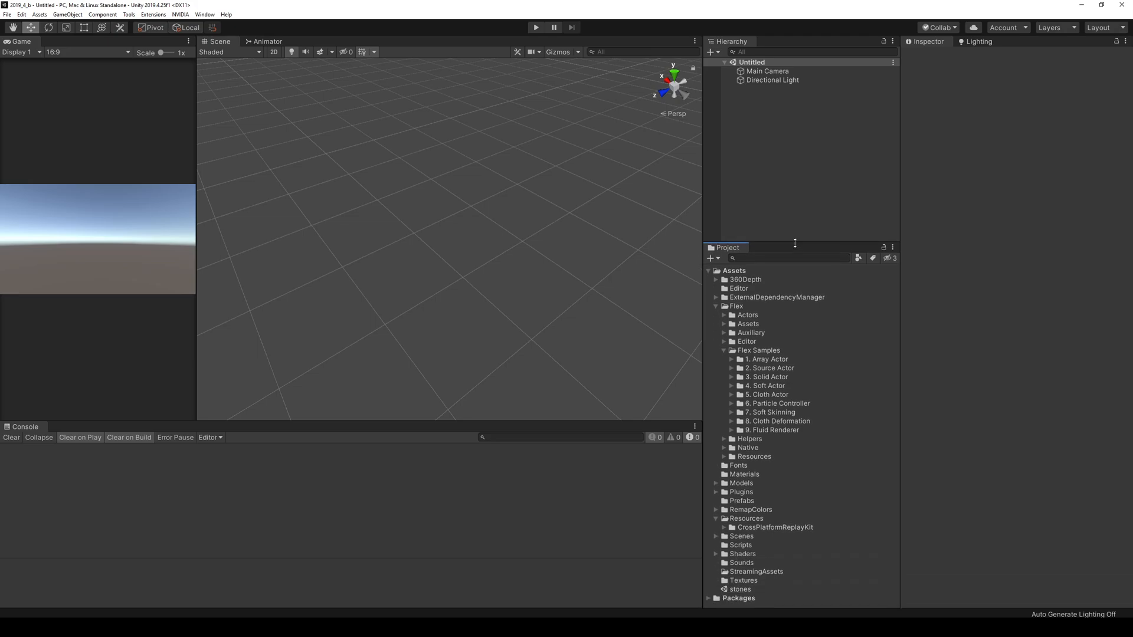
click(732, 360)
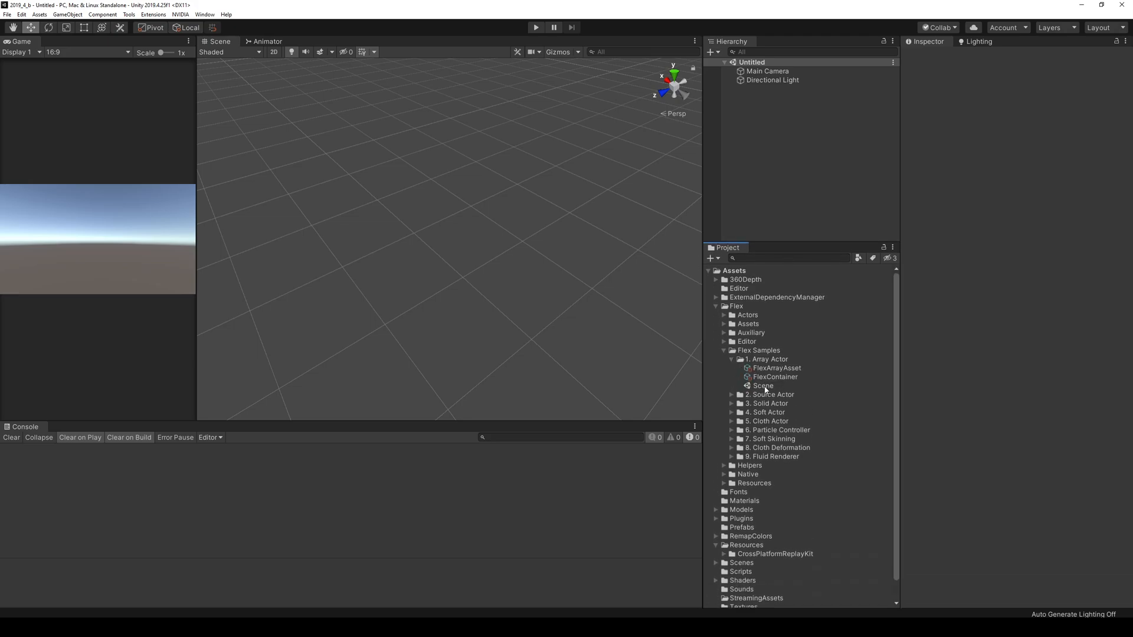
double_click(764, 389)
right_drag(550, 208, 548, 205)
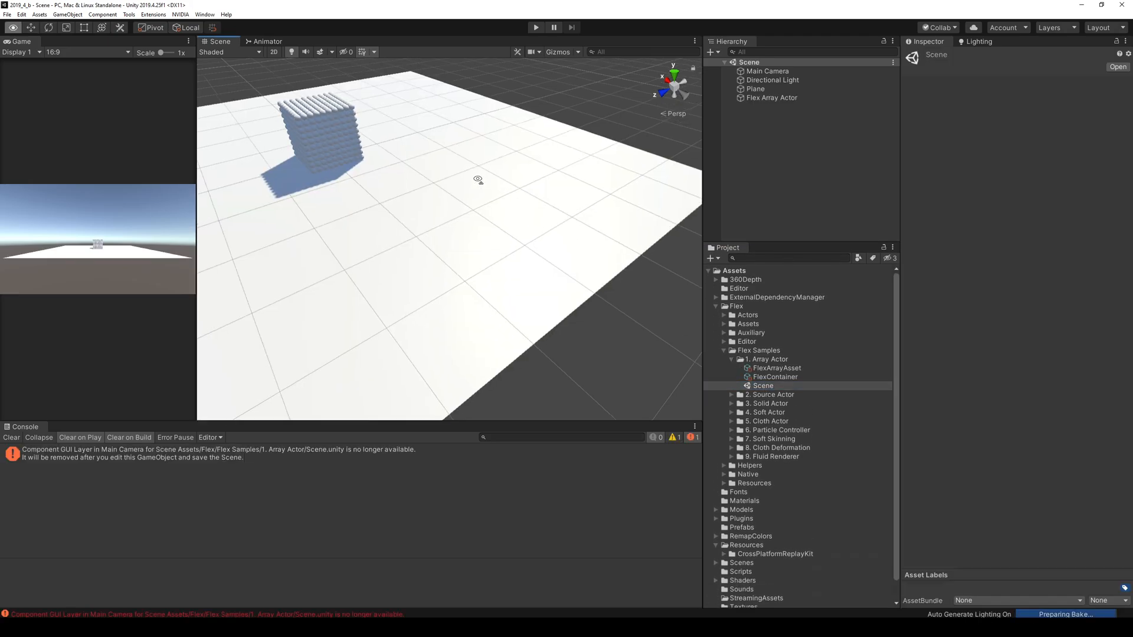
right_drag(471, 209, 515, 212)
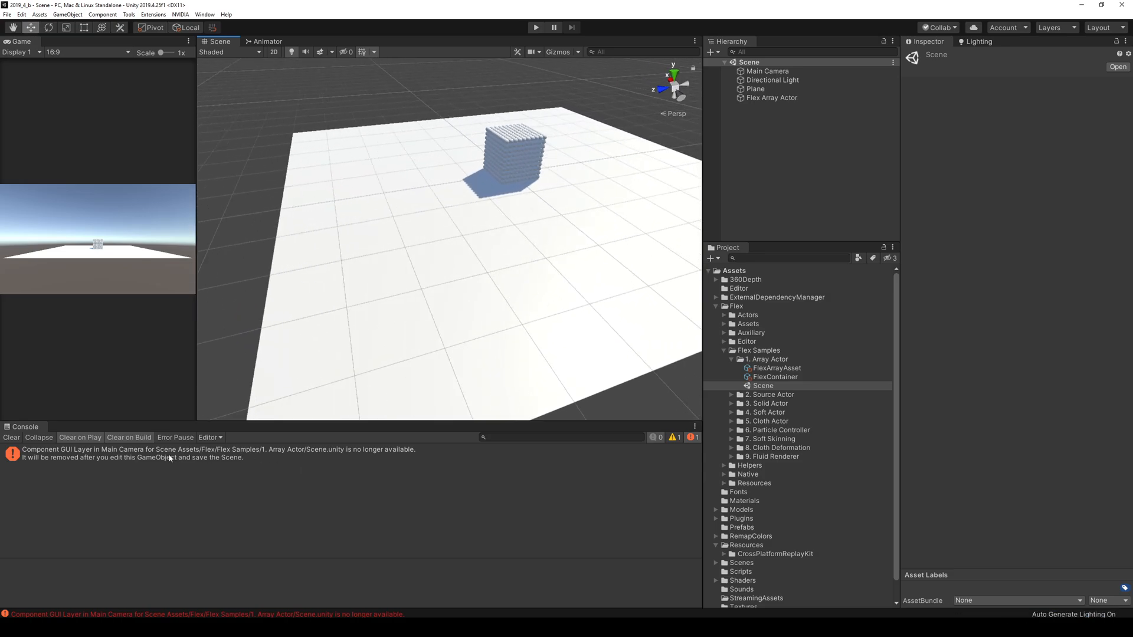
Clear the console messages and run the array actor scene, viewing the particle simulation from close up.
click(12, 437)
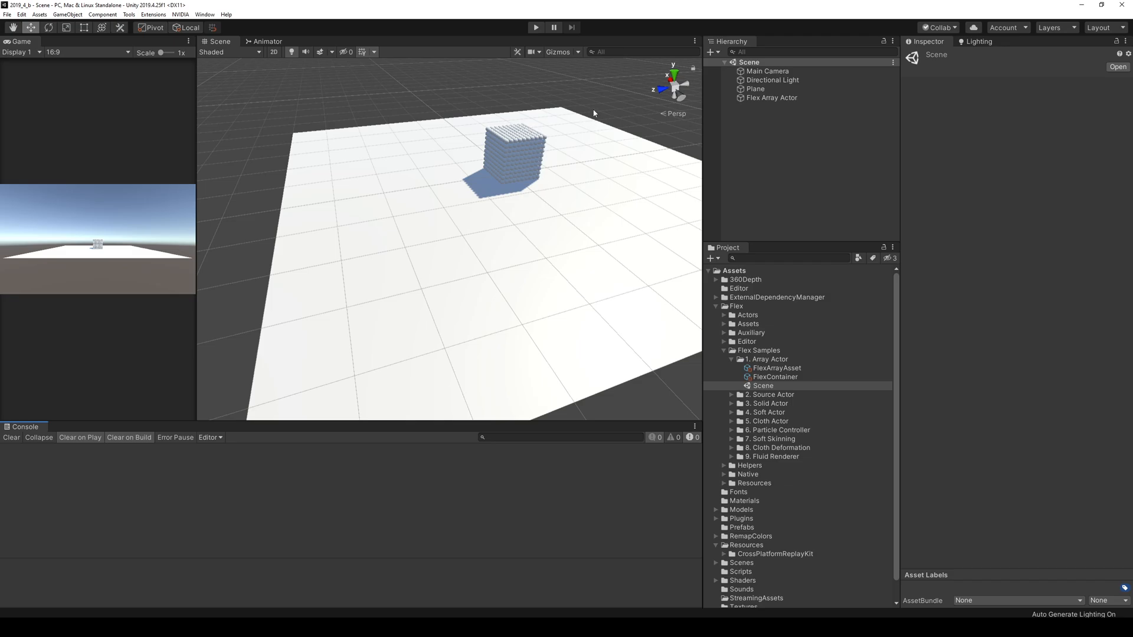
key(ctrl+p)
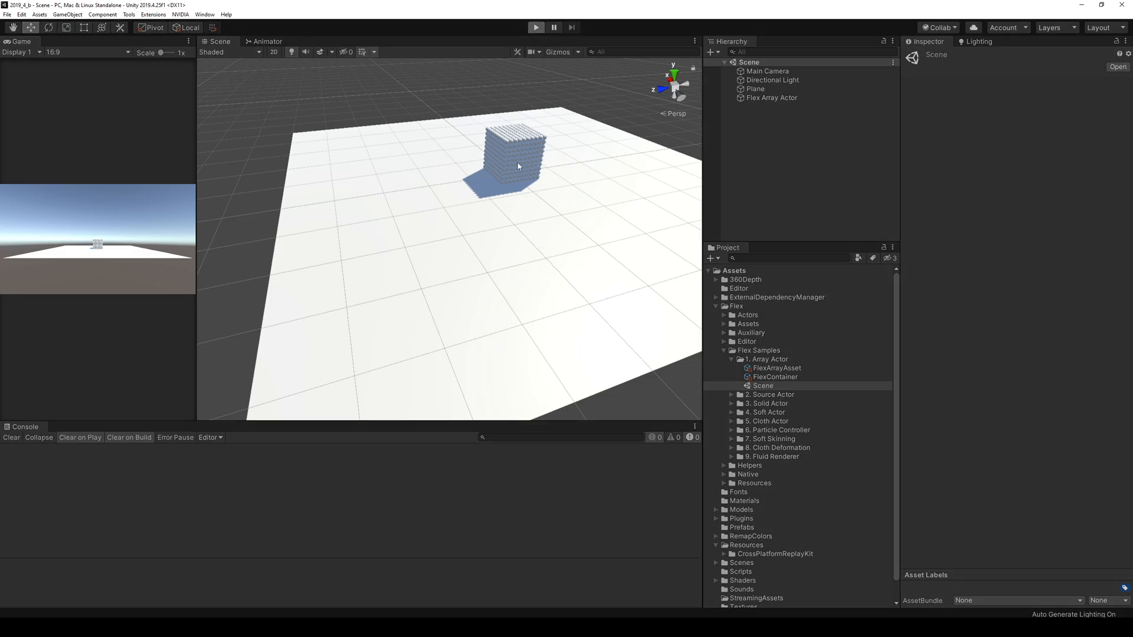
right_drag(518, 172, 582, 121)
key(w)
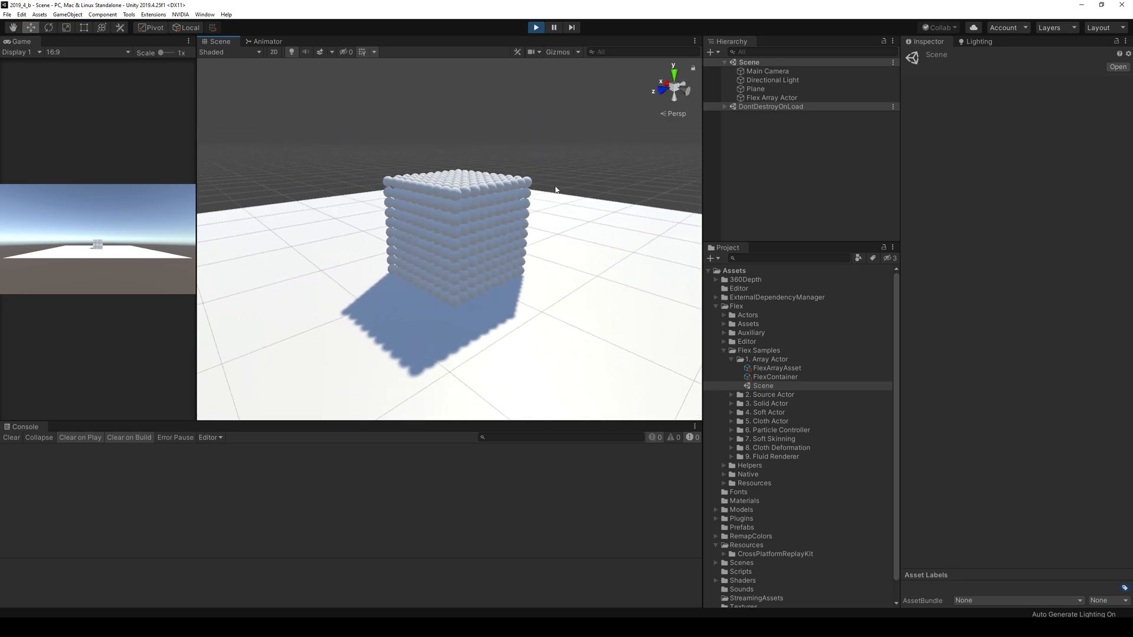
key(s)
right_drag(579, 181, 568, 197)
key(w)
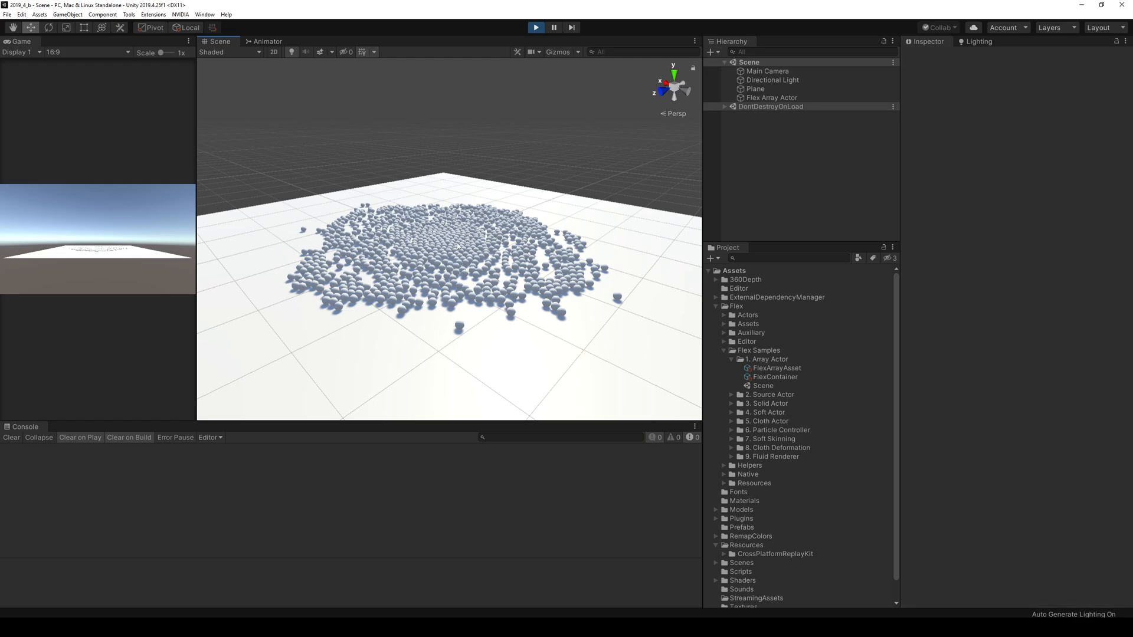
Raise the Plane to Y about 0.76 and tilt it about 21° around Z during the simulation, then stop the run.
click(453, 242)
mouse_move(454, 242)
mouse_down()
mouse_move(456, 224)
mouse_move(462, 237)
mouse_up()
drag(442, 153, 442, 168)
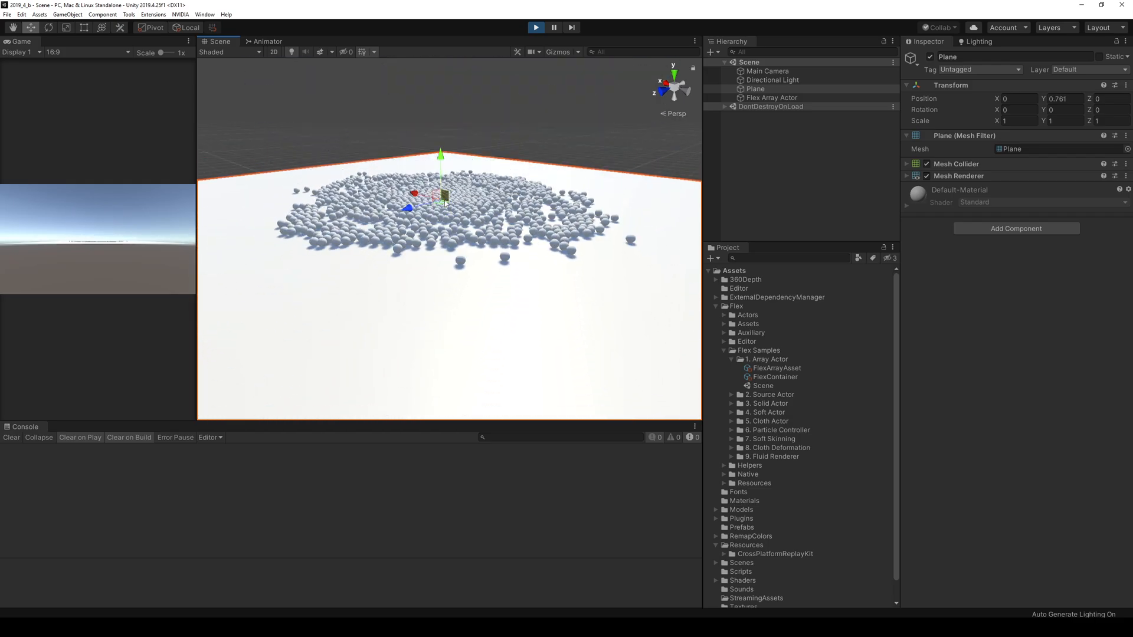
key(e)
drag(458, 195, 534, 181)
scroll(507, 234, down, 5)
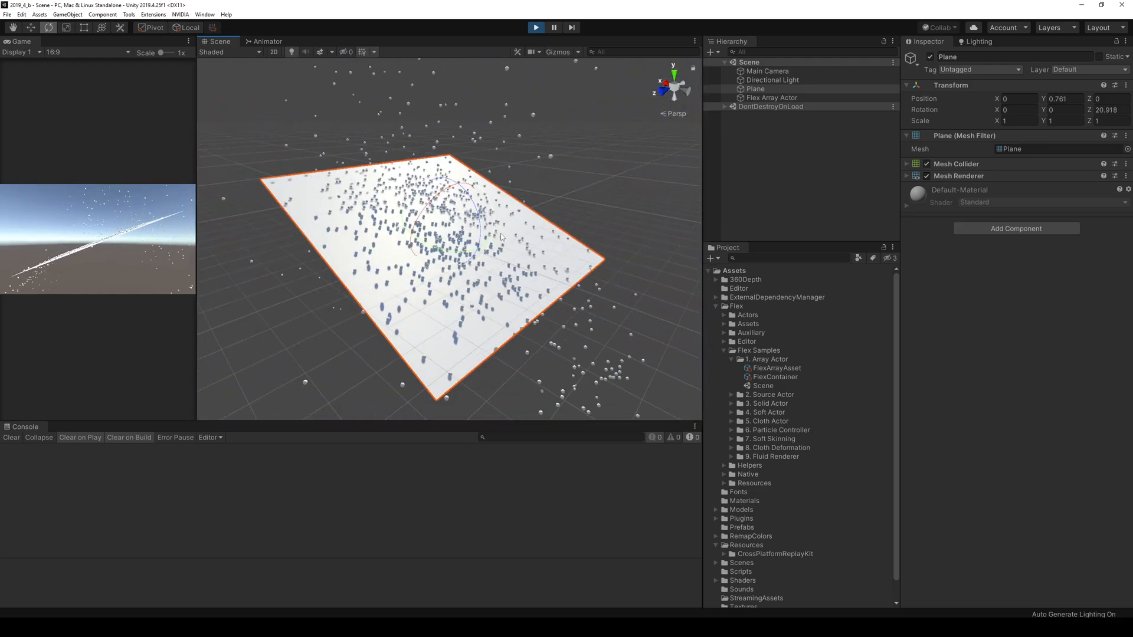
click(536, 27)
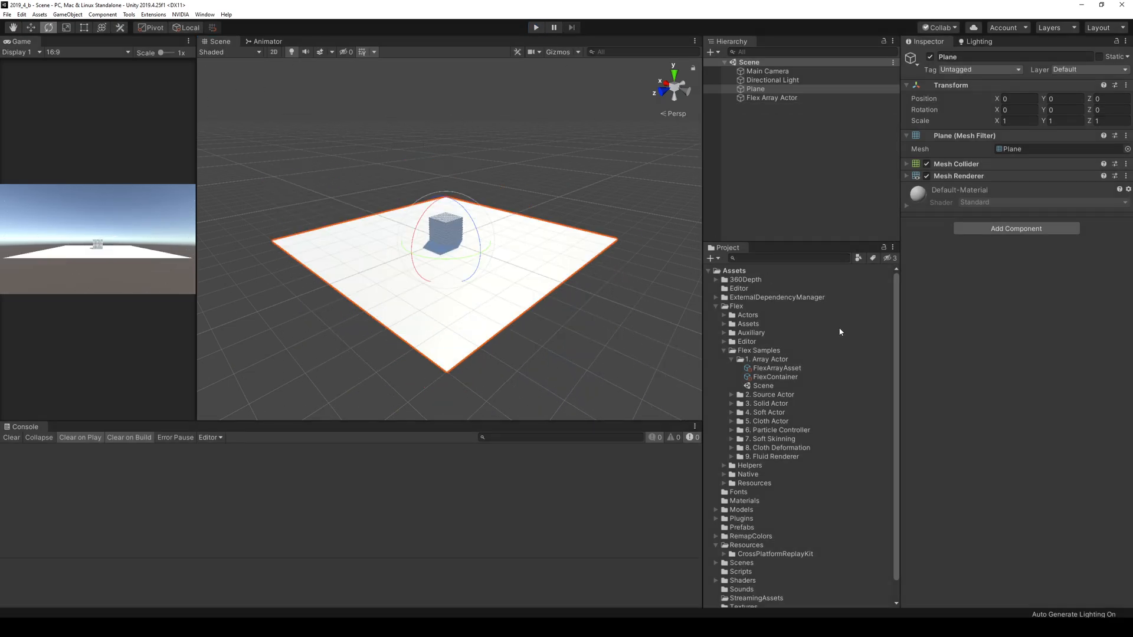
Open the scene of the 2. Source Actor sample.
click(791, 395)
key(Right)
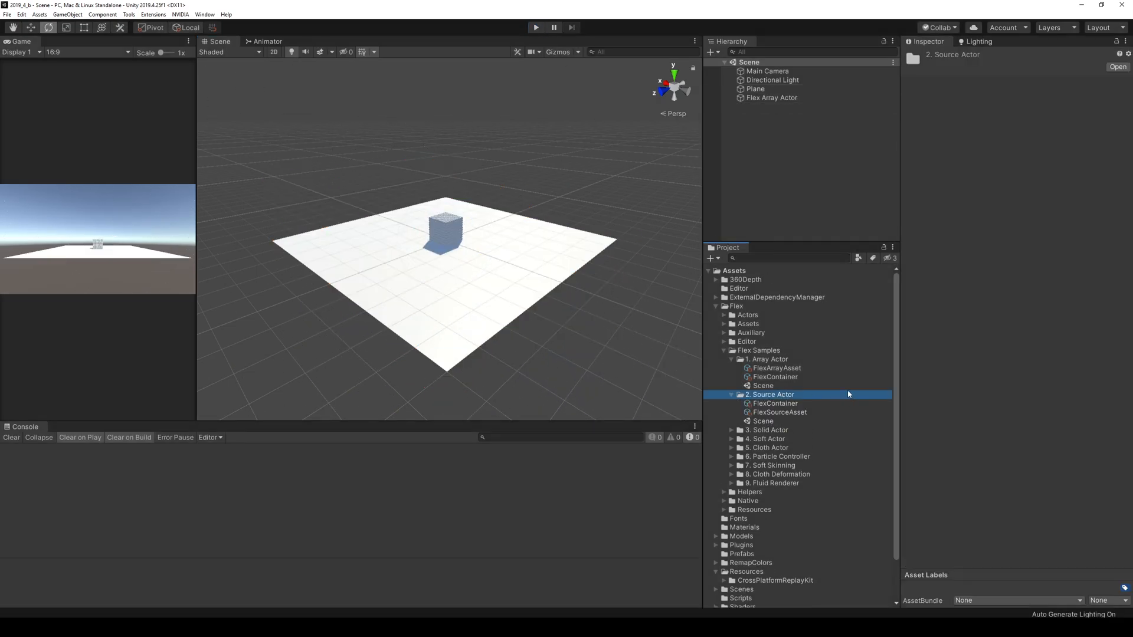
key(Down)
key(Down)
key(Down)
key(Return)
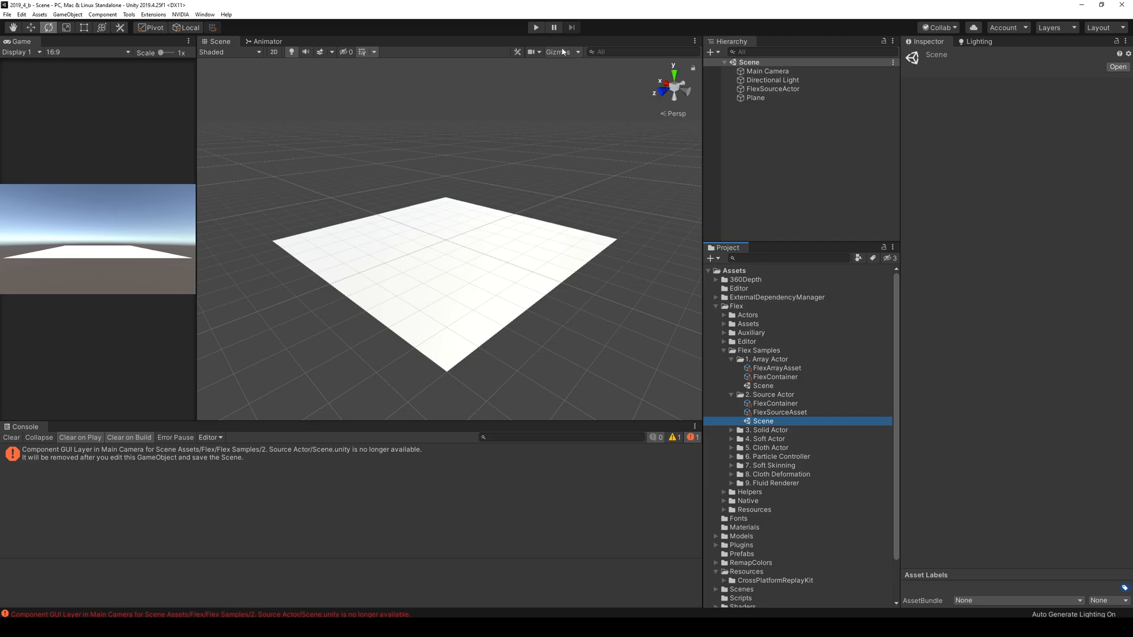
Run the source actor scene, view the emitted particle stream from the side, and stop the simulation.
click(537, 28)
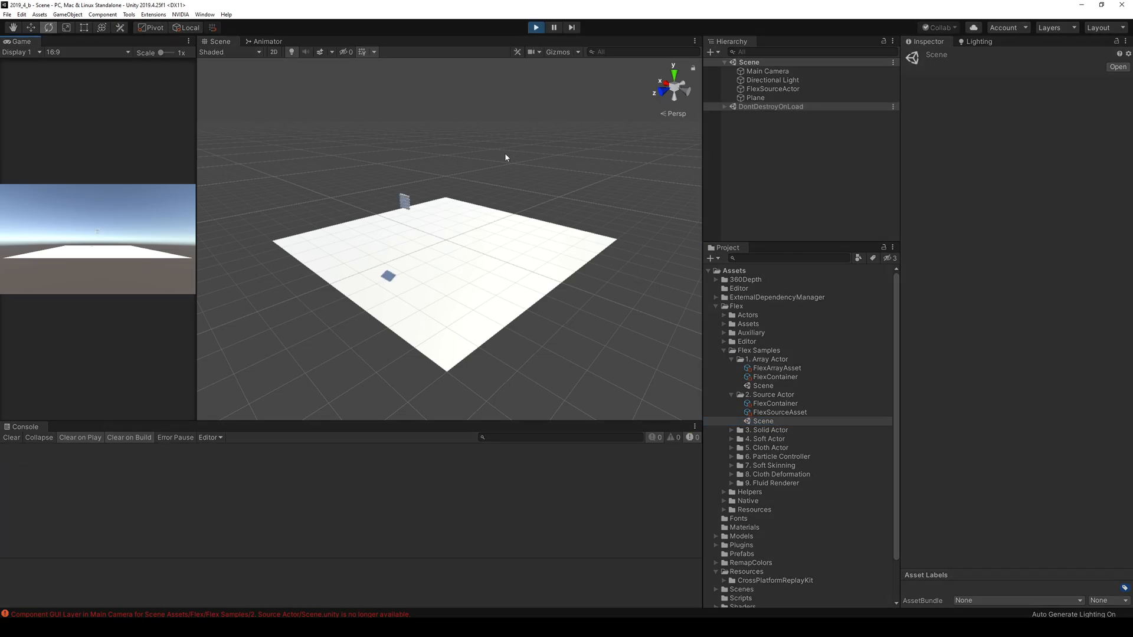
key(w)
key(d)
right_drag(502, 183, 443, 162)
key(s)
key(a)
click(536, 28)
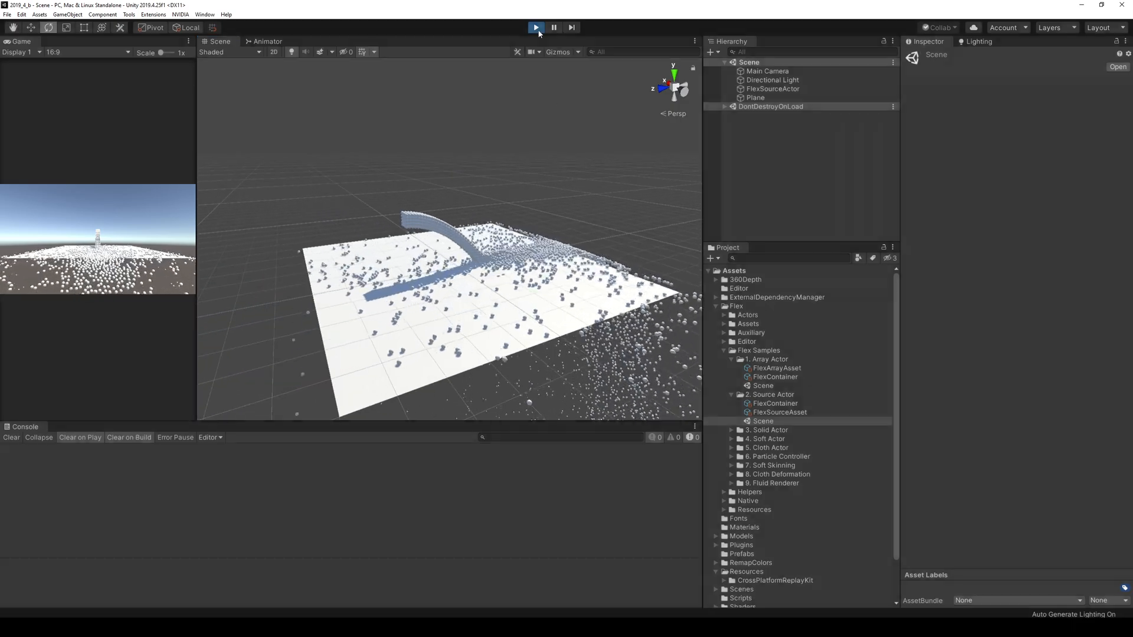
Add a 3D cube to the source actor scene.
click(755, 98)
right_click(774, 125)
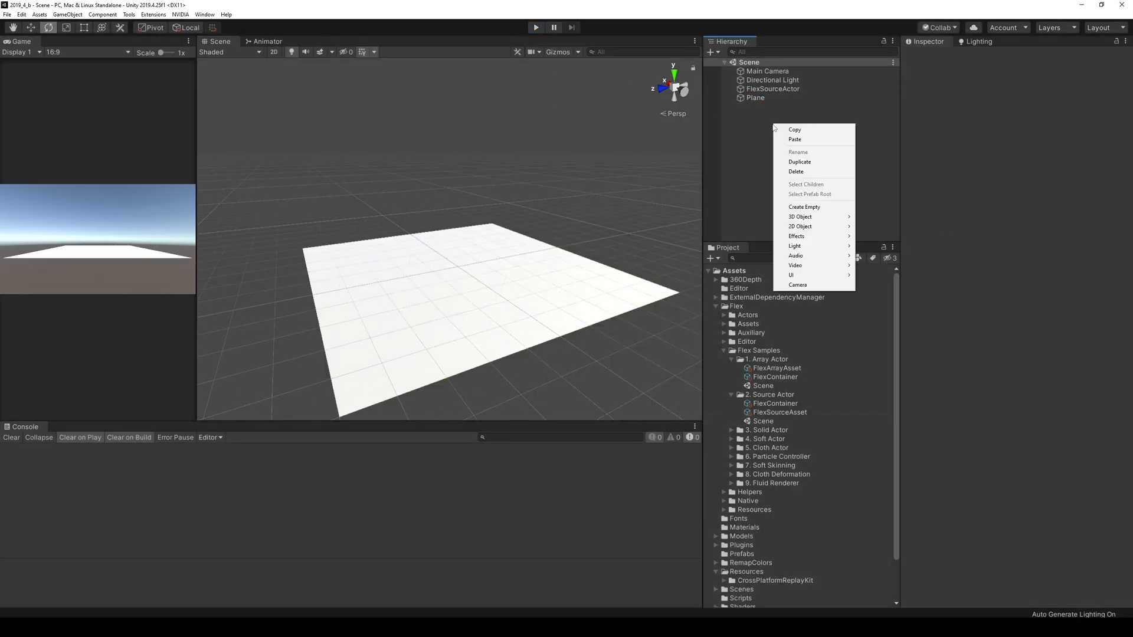
mouse_move(806, 220)
click(874, 217)
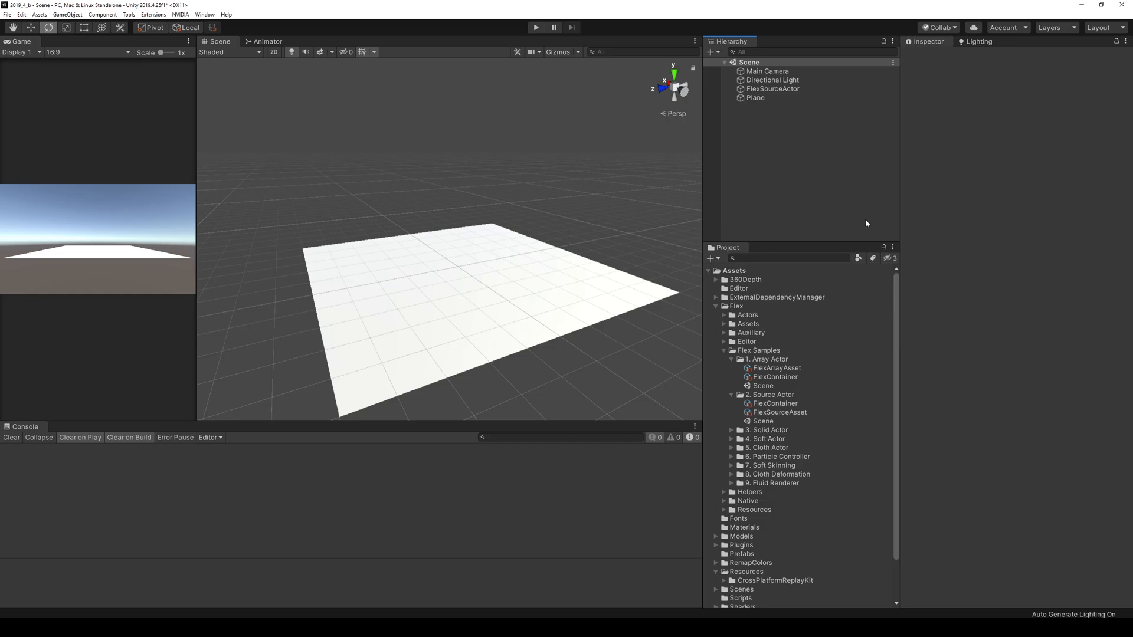
middle_drag(471, 248, 462, 244)
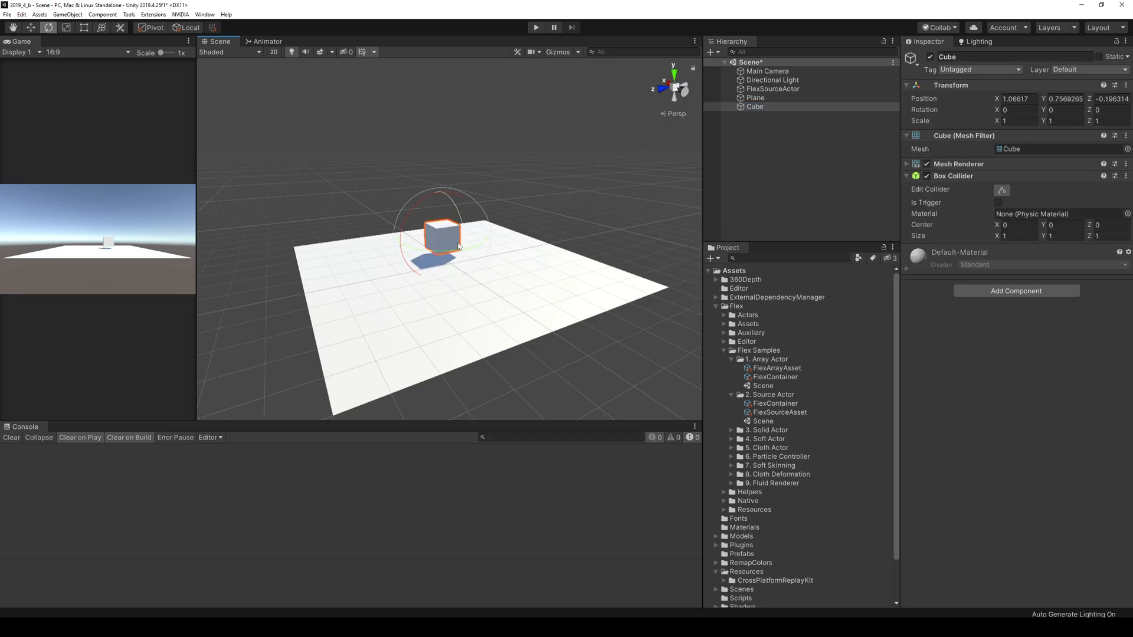
Create an empty GameObject at the root of the scene and reset its position to 0, 0, 0.
click(756, 109)
right_click(756, 109)
click(791, 193)
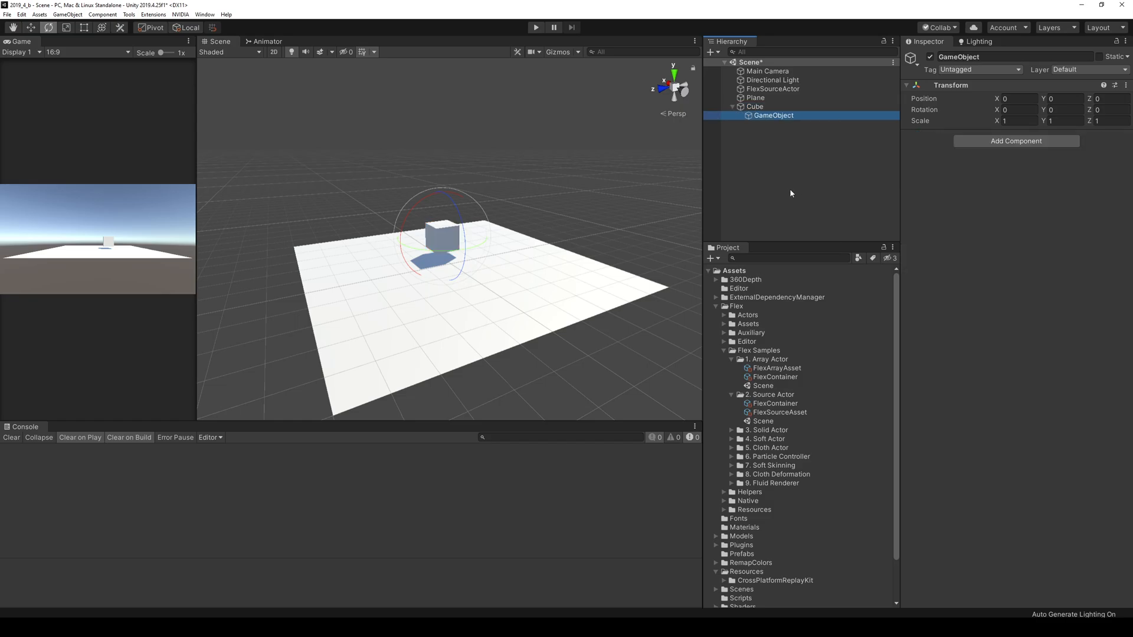
drag(779, 116, 766, 136)
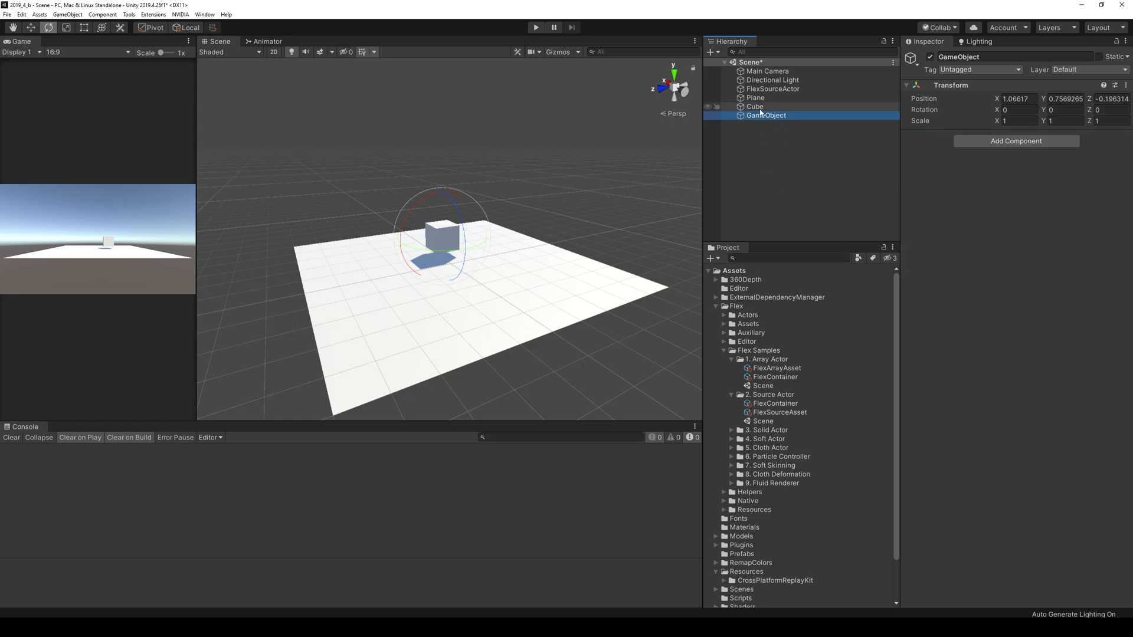
click(1126, 85)
click(1003, 97)
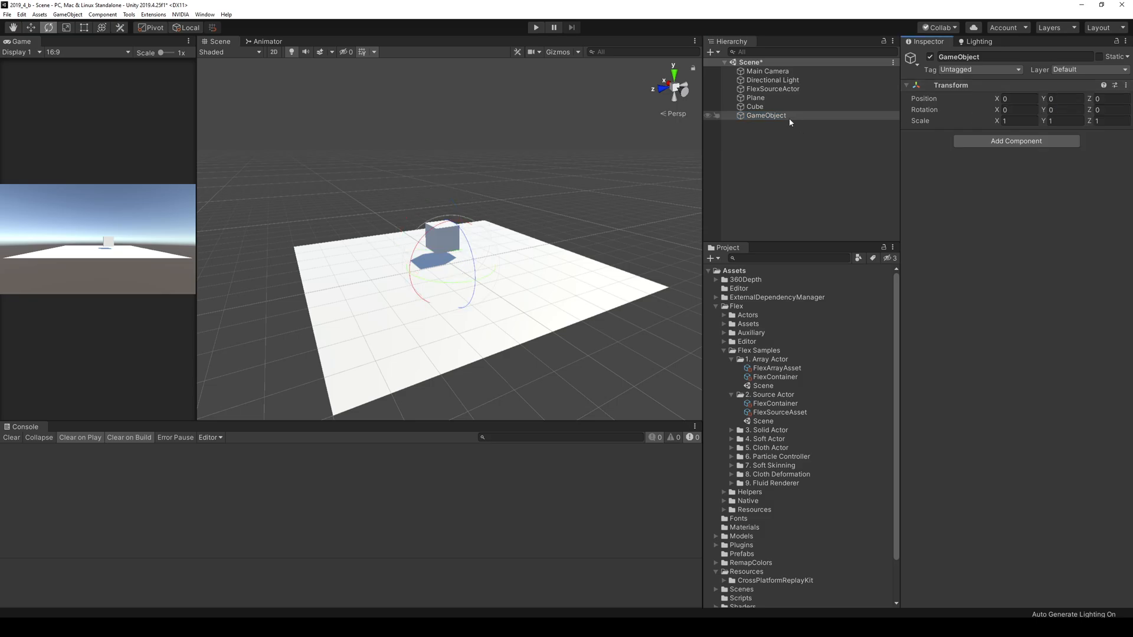
Make the Cube a child of the empty GameObject.
double_click(766, 116)
key(w)
alt+drag(592, 166, 693, 203)
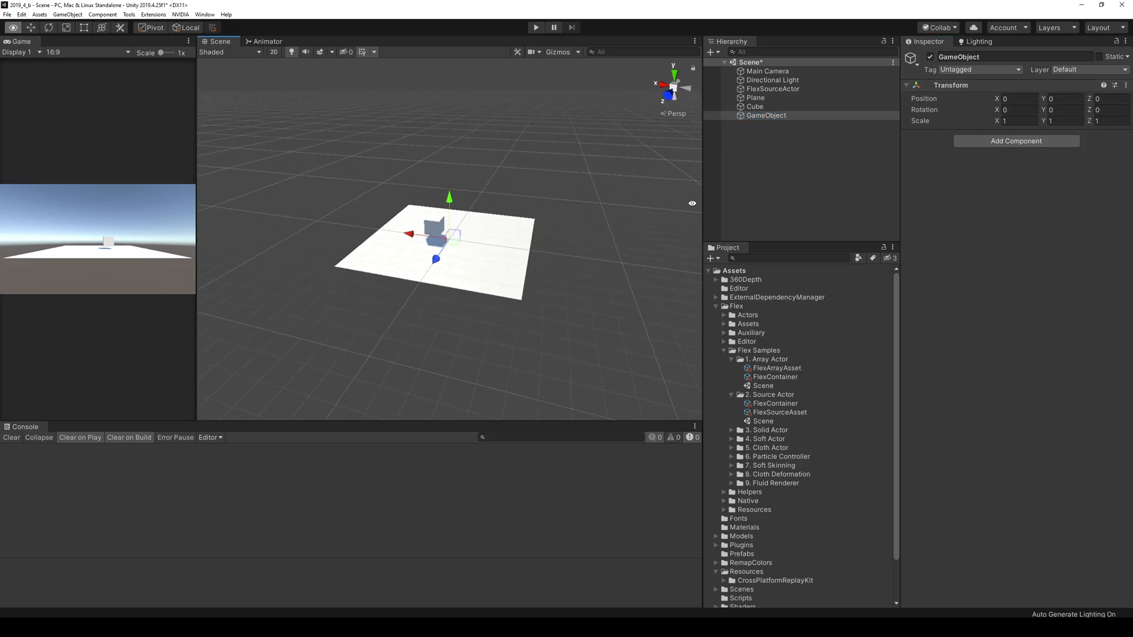
drag(760, 108, 775, 119)
Set the Cube's local position to X 0, Y 0.5, Z 0.5.
click(1003, 99)
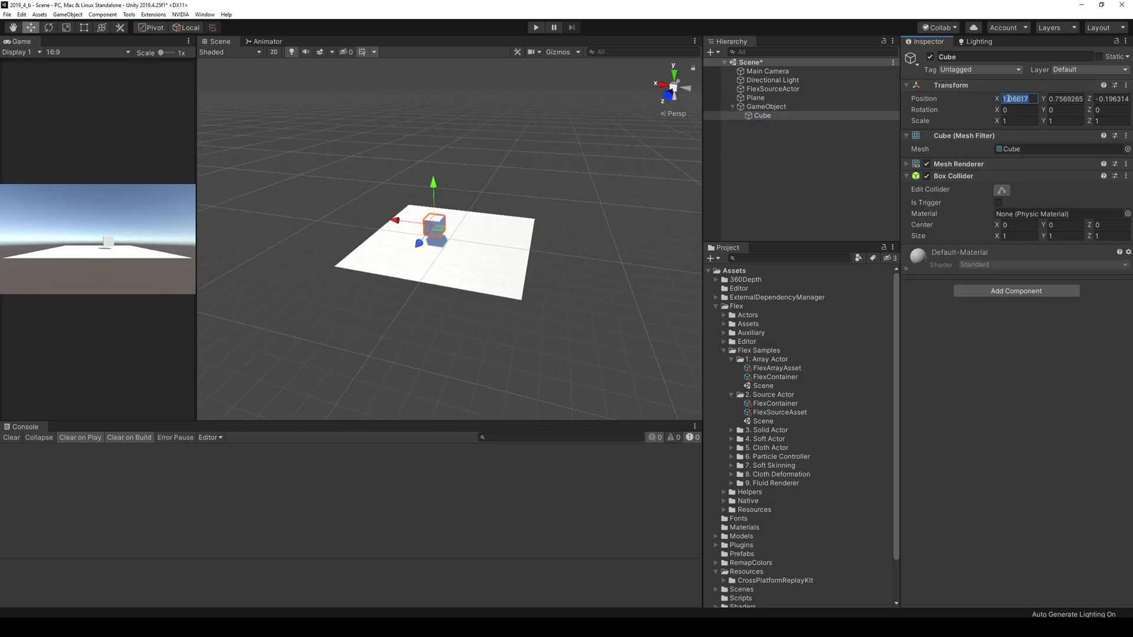
text(0)
click(1059, 99)
text(0)
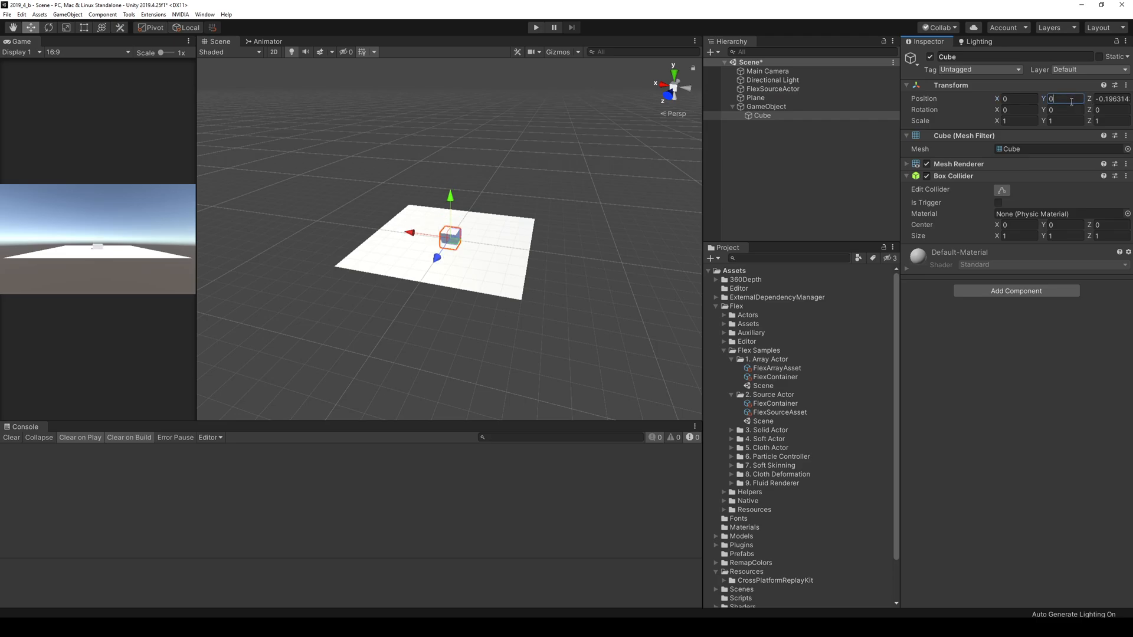
text(.5)
key(Tab)
text(0.5)
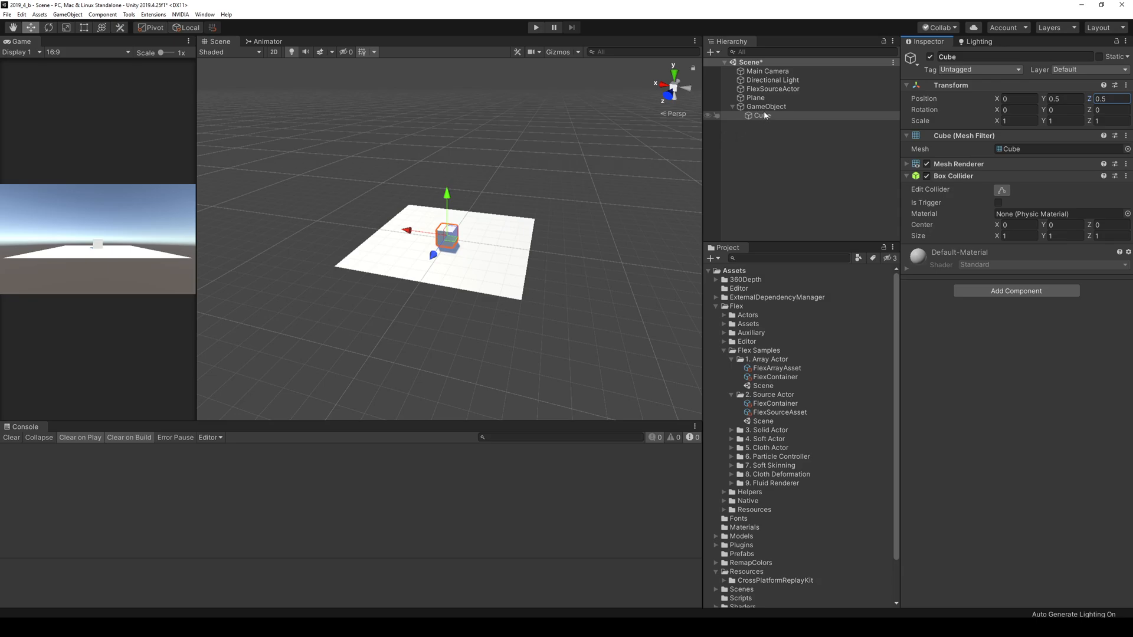
Set the Cube's local X position to 0.5 so the parent's pivot sits at the cube's bottom corner.
double_click(765, 107)
alt+drag(509, 193, 441, 256)
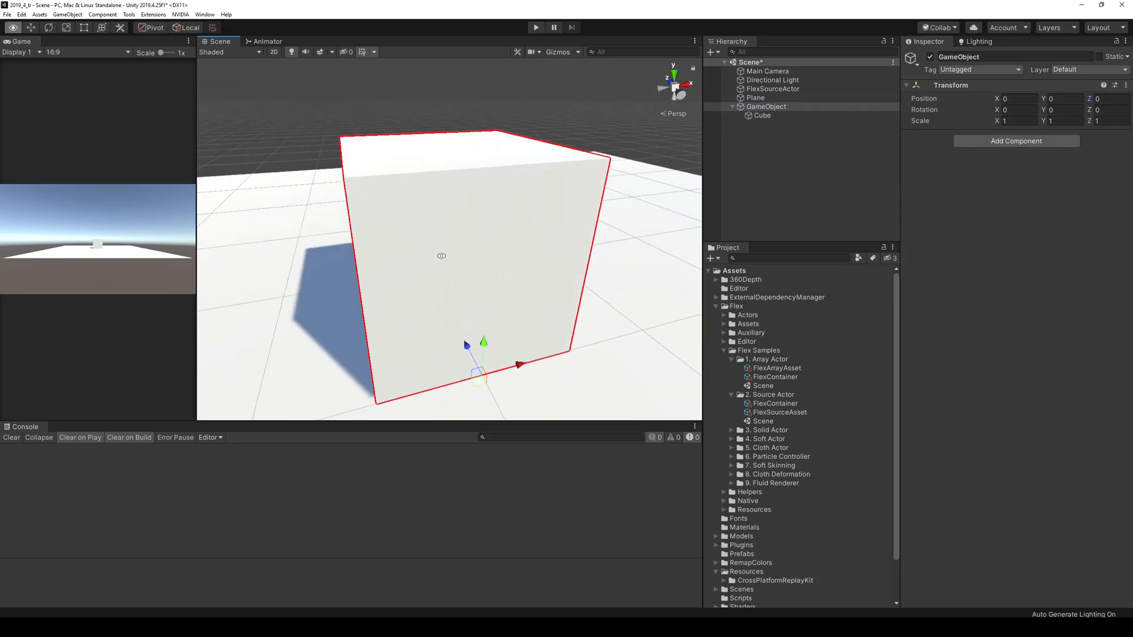
click(762, 116)
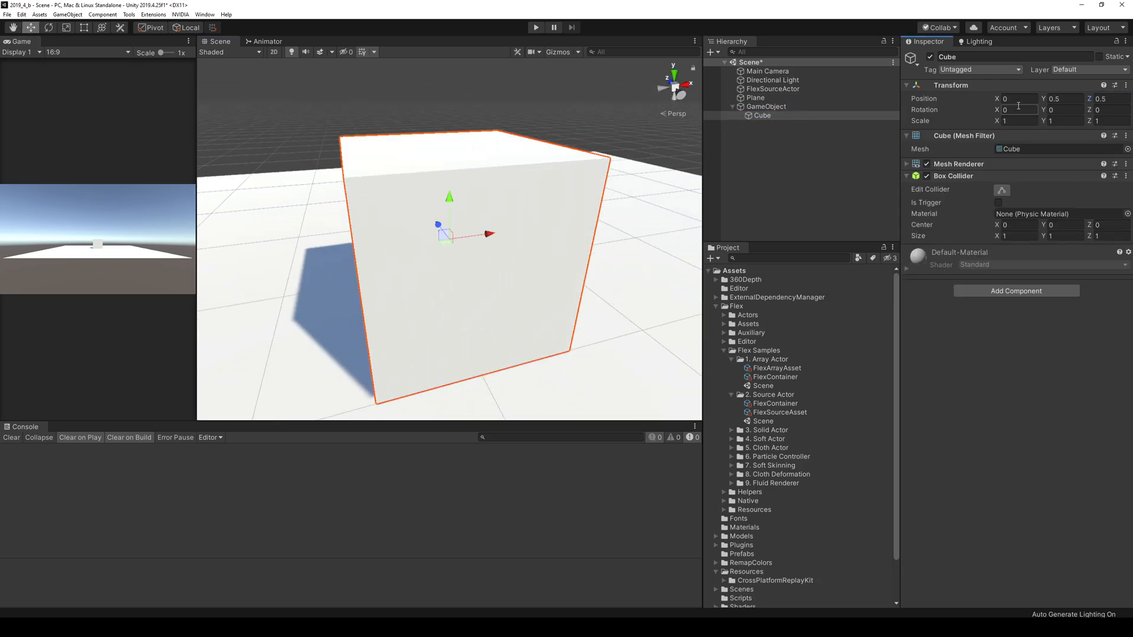
text(05)
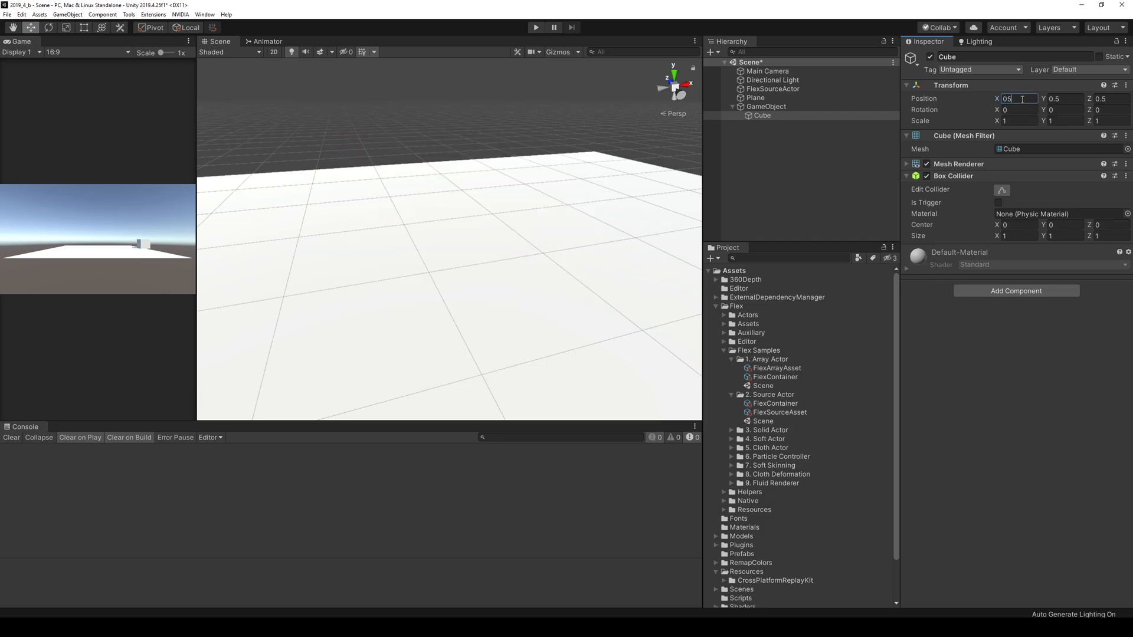
text(0.5)
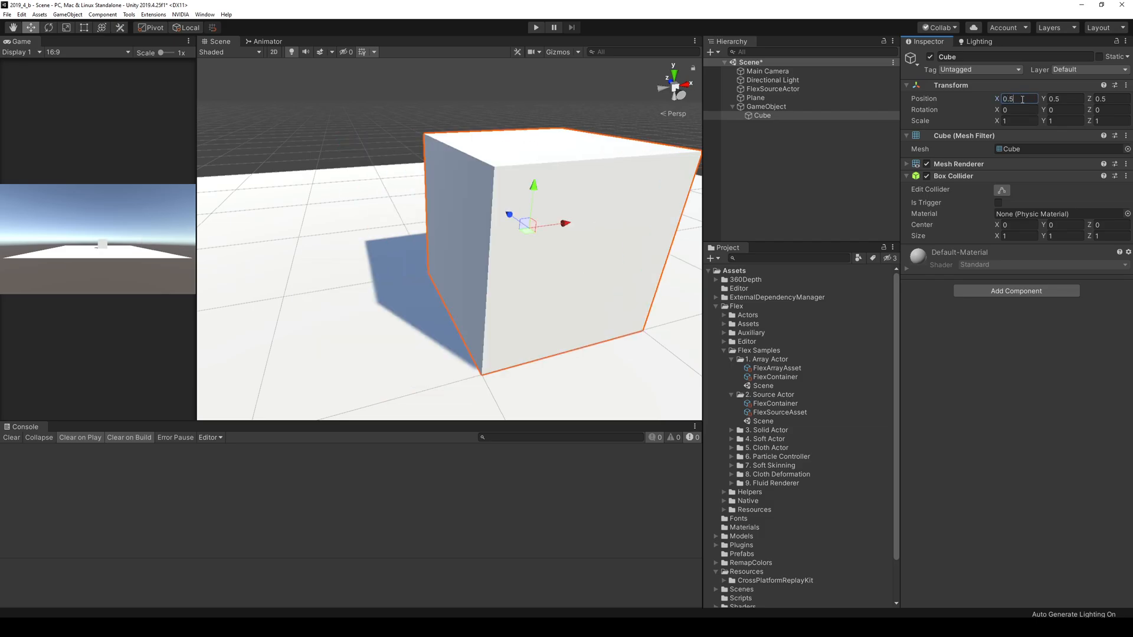
Move the parent GameObject to the plane's corner at X 5, Y 0, Z -5 and rotate it -90° around Y.
double_click(765, 106)
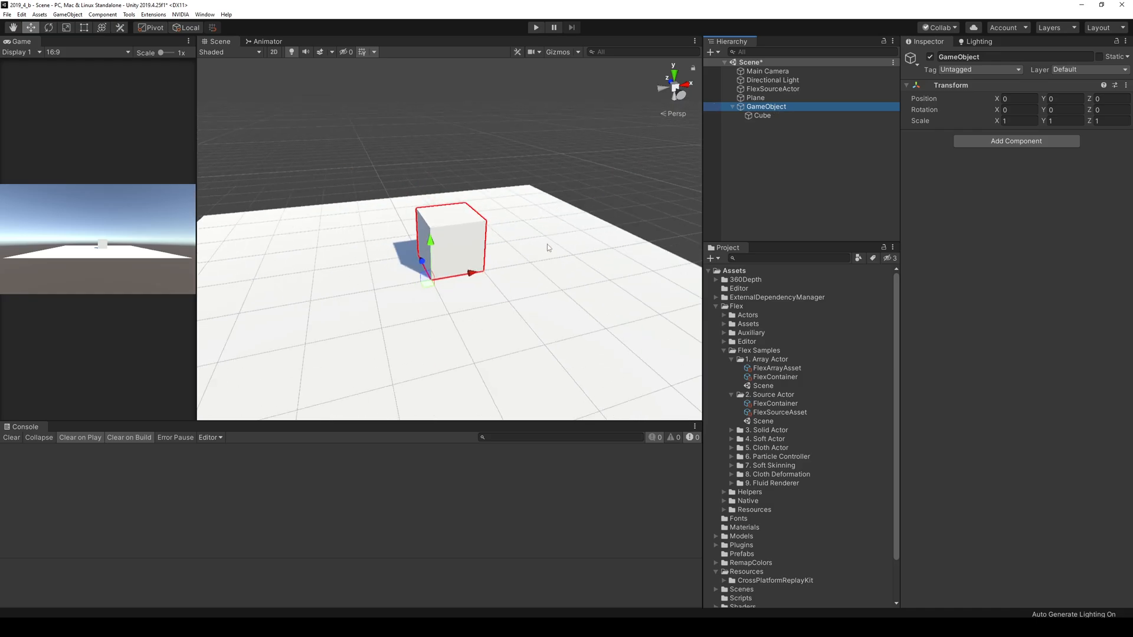
scroll(515, 274, down, 3)
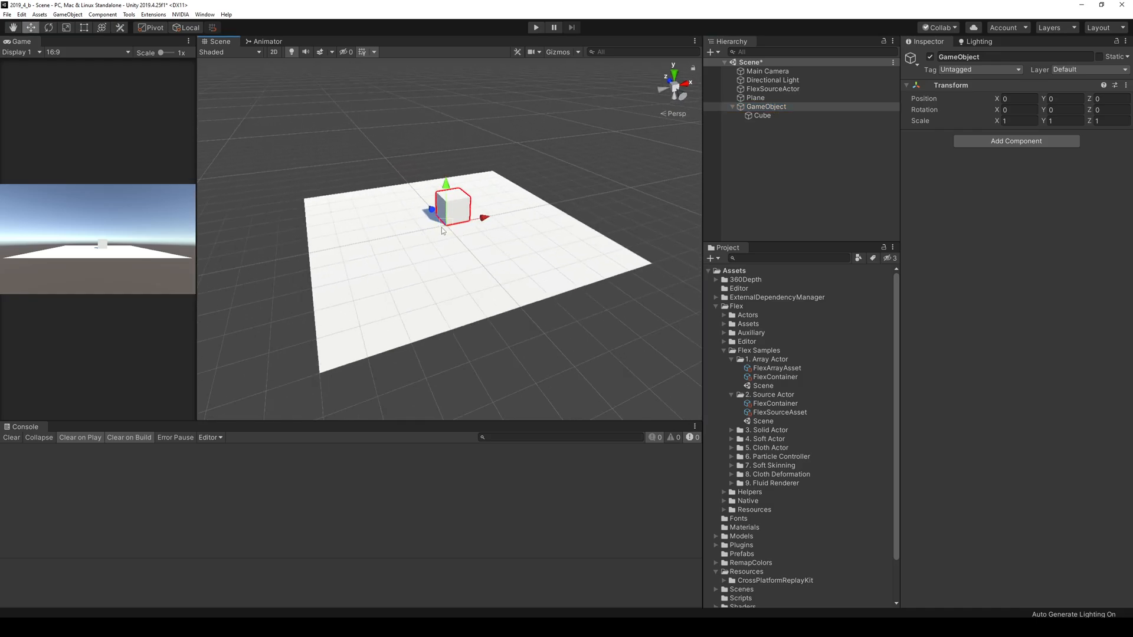
drag(441, 228, 752, 278)
key(e)
key(r)
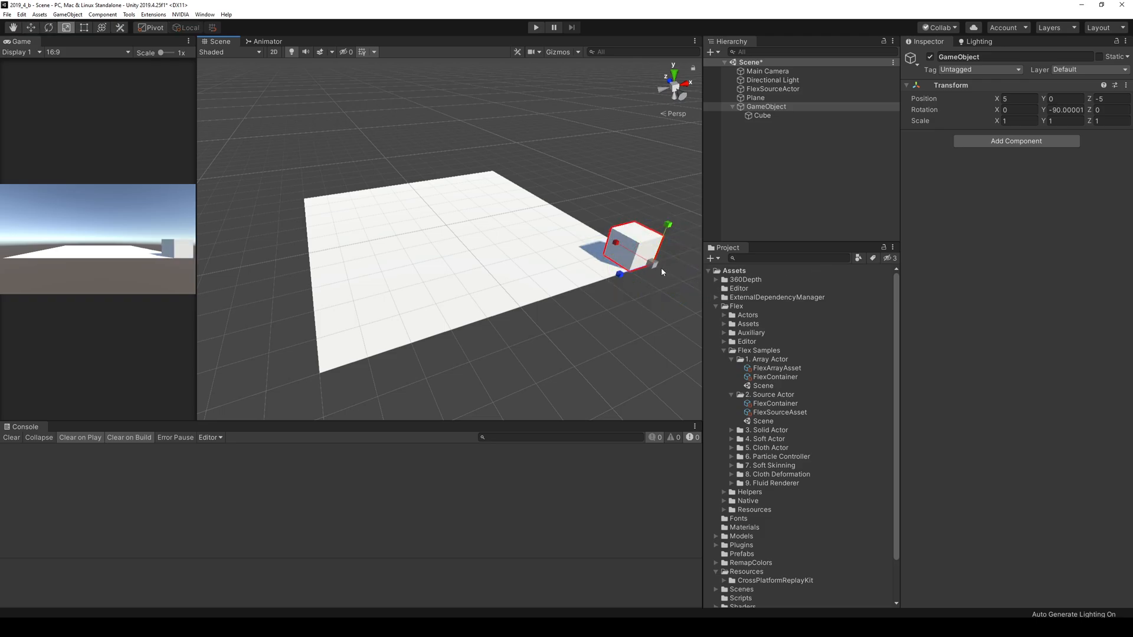
Scale the parent GameObject along its X axis so the cube forms a wall along the plane's whole edge.
drag(615, 242, 242, 102)
key(ctrl+d)
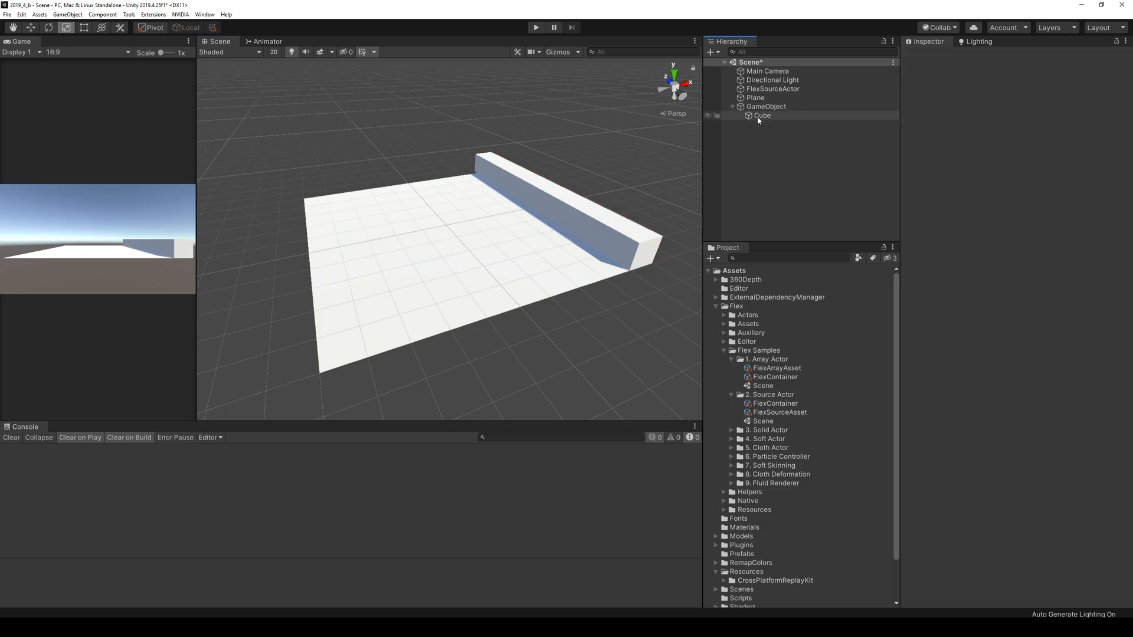
Duplicate the wall's parent GameObject and move the copy to the plane's opposite edge.
key(w)
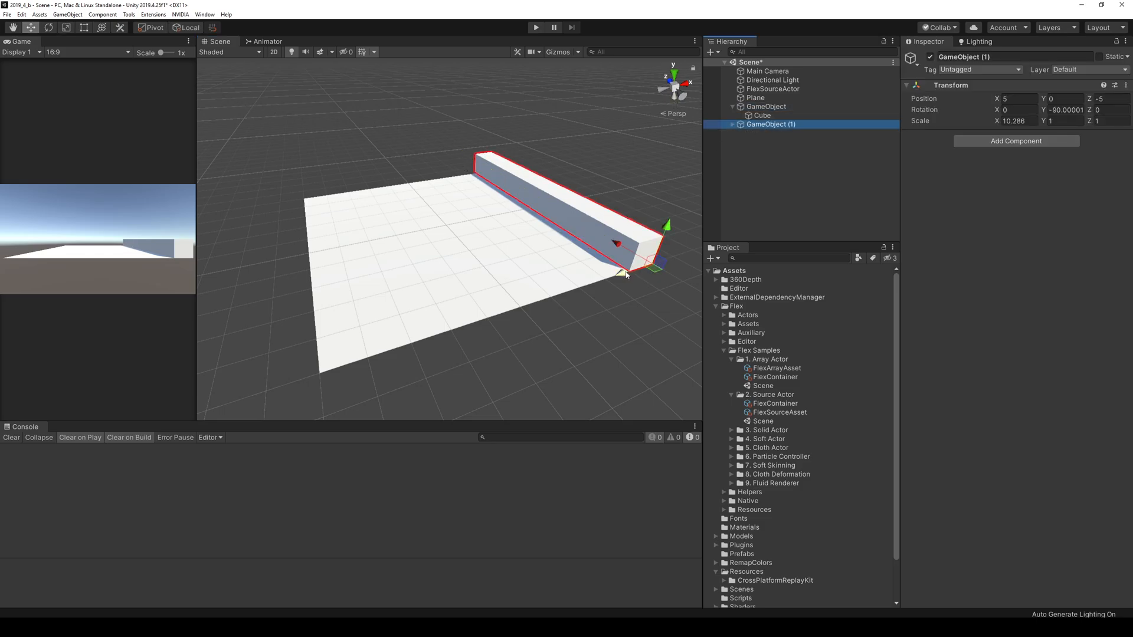
drag(656, 266, 248, 362)
scroll(458, 282, down, 2)
Duplicate the wall again, rotate the copy to 0° around Y, and move it along an adjacent open edge of the plane.
key(ctrl+d)
key(e)
key(w)
drag(422, 321, 165, 210)
Duplicate the rotated wall and move the copy to about X -4.96, Z 4.52 to enclose the plane's last open edge.
key(ctrl+d)
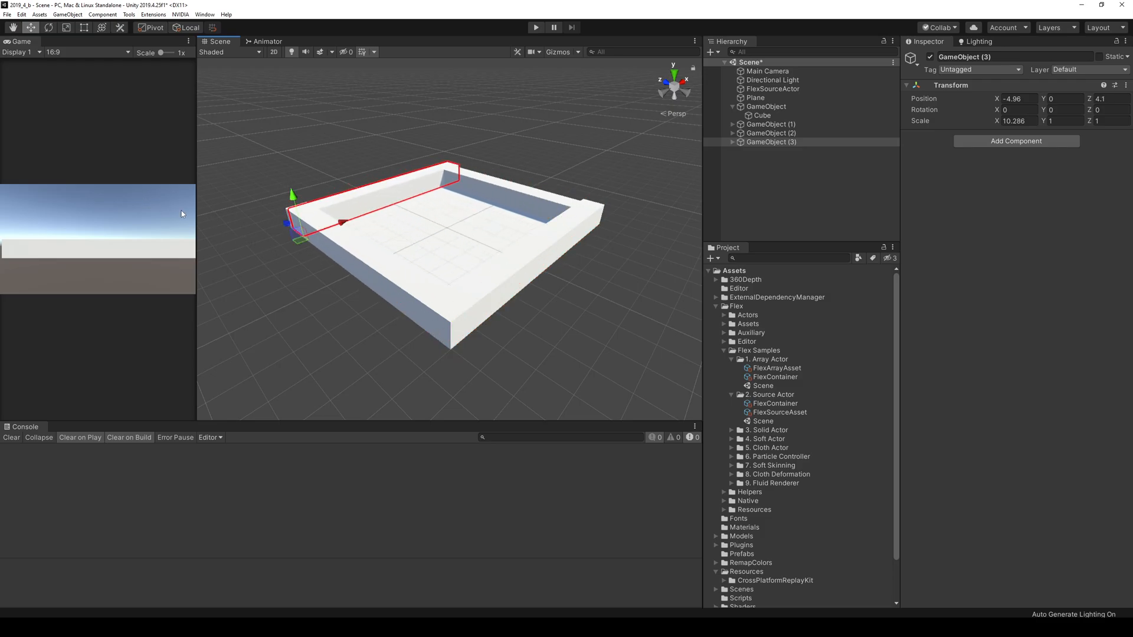
scroll(248, 236, up, 4)
middle_drag(248, 236, 313, 330)
alt+drag(313, 330, 378, 340)
middle_drag(549, 284, 417, 241)
scroll(417, 242, down, 3)
alt+drag(490, 254, 392, 273)
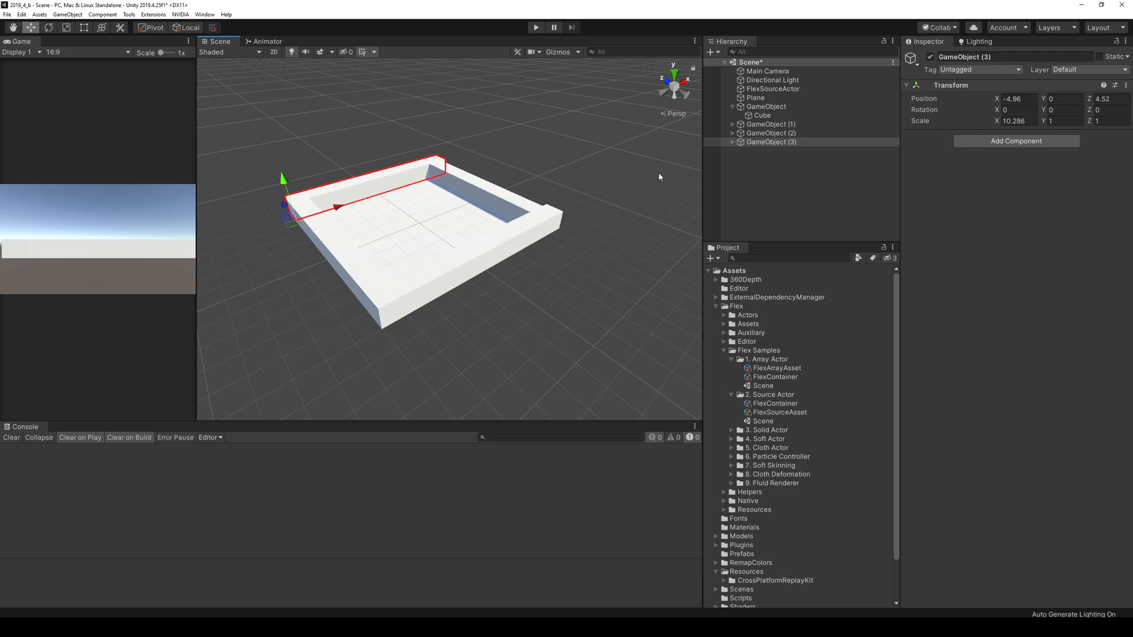
scroll(661, 178, up, 2)
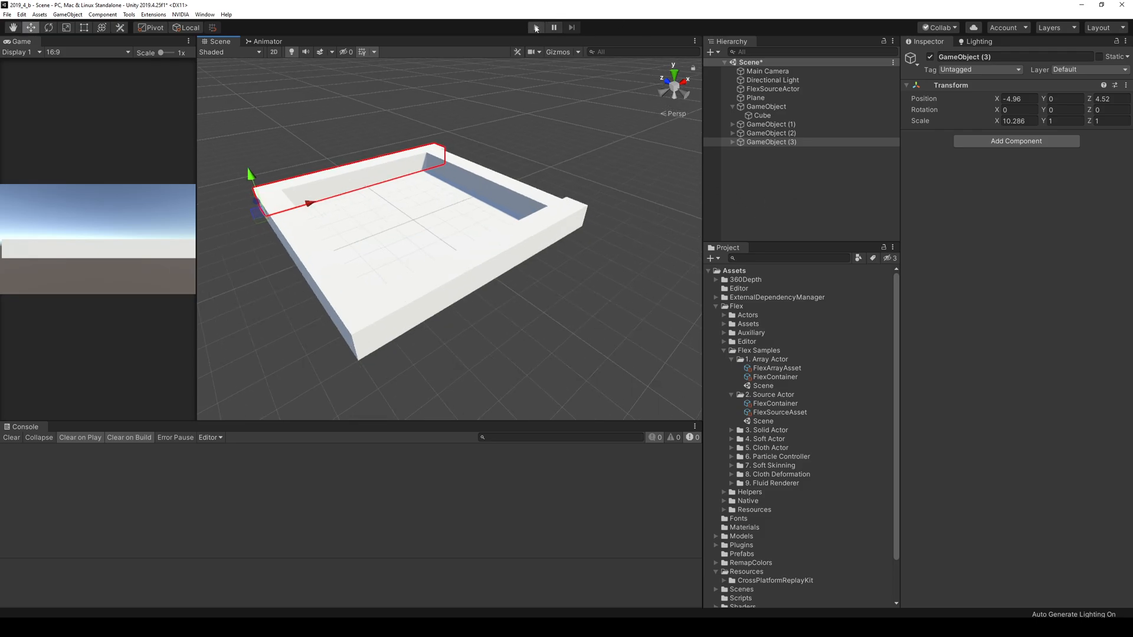
Run the scene and inspect how the emitted particles behave inside the walled plane.
click(535, 28)
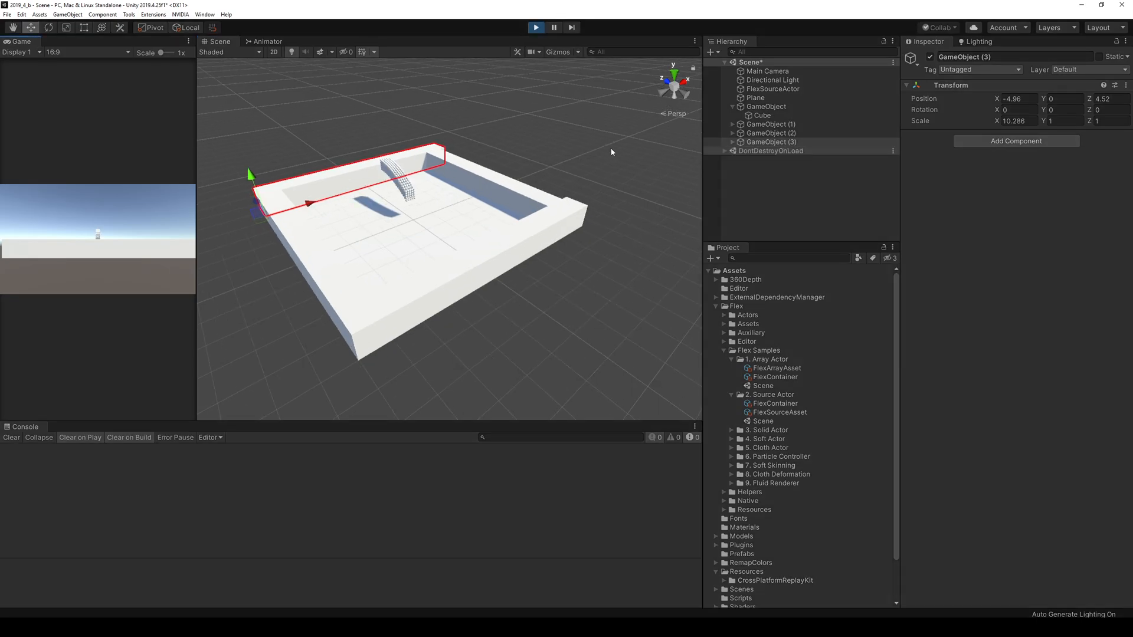
alt+drag(584, 156, 539, 194)
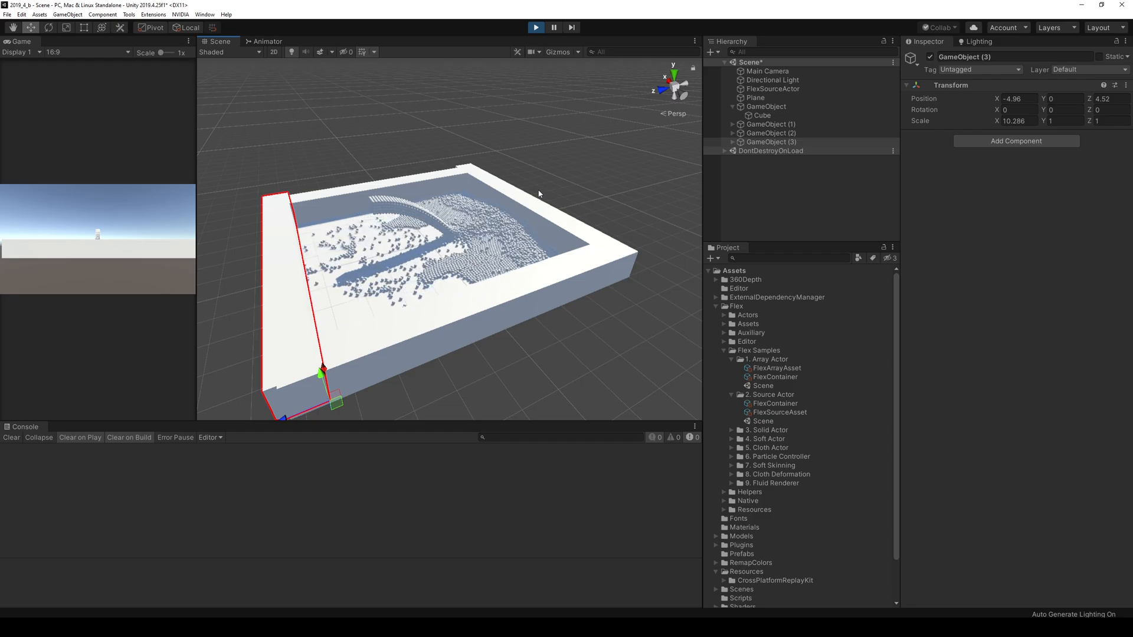
alt+drag(499, 224, 356, 235)
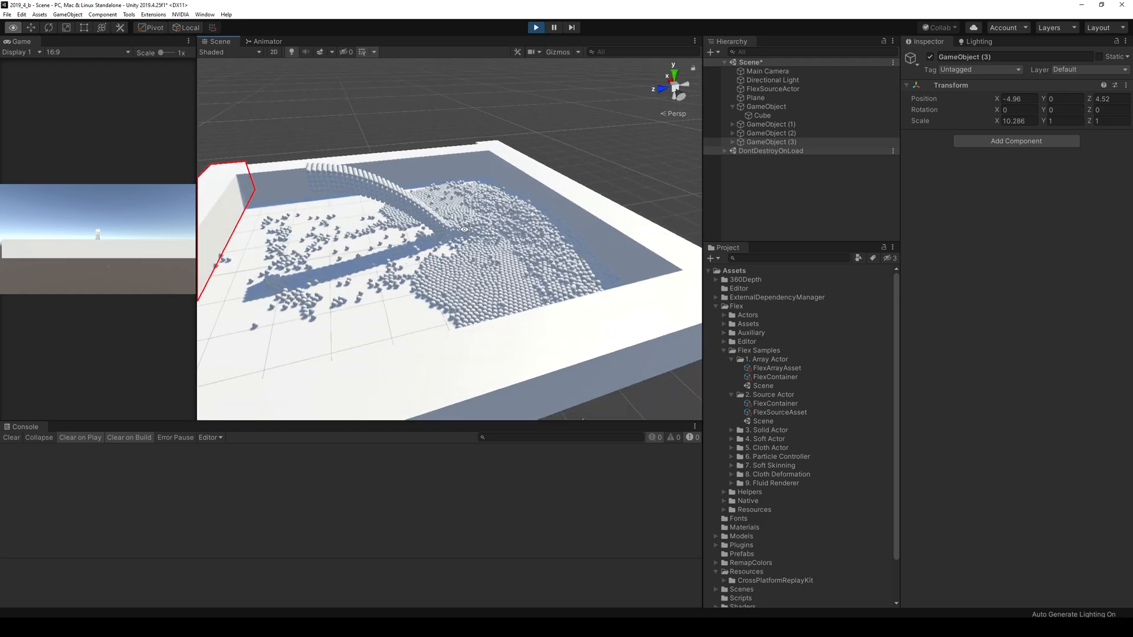
Set the FlexSourceActor's Life Time to 50 while the scene is running and watch the particles accumulate.
click(773, 88)
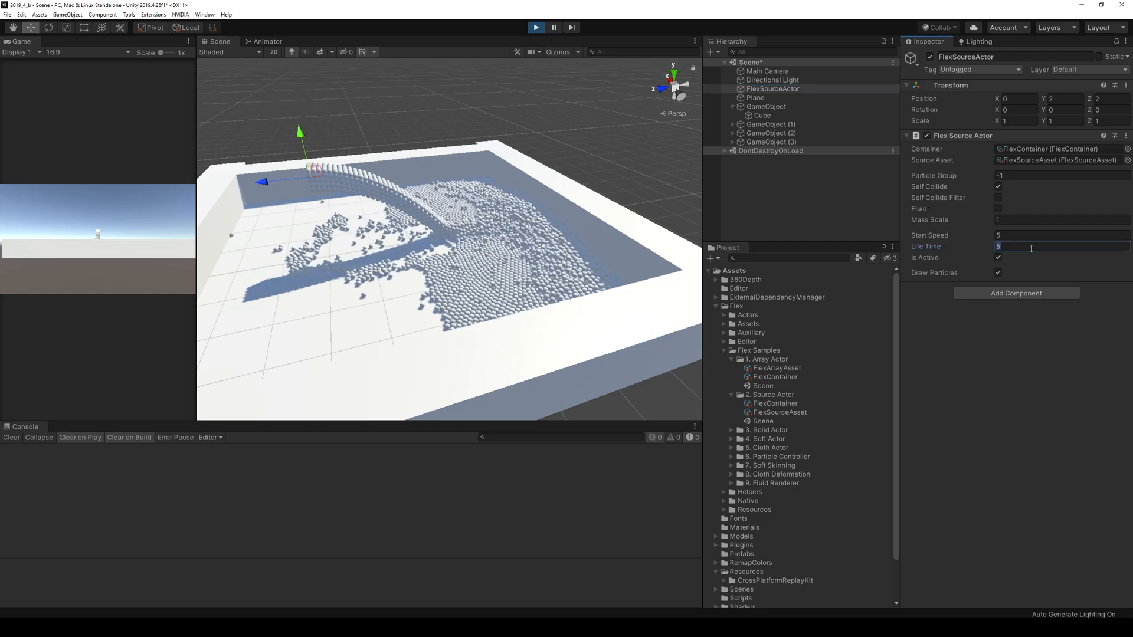
click(1030, 248)
text(50)
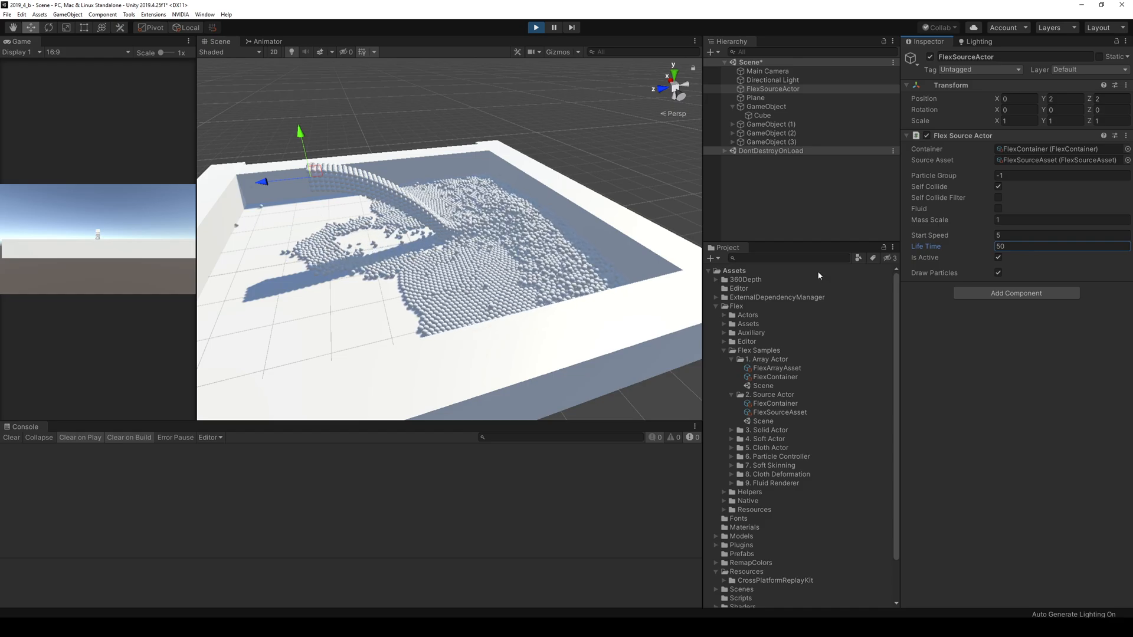
scroll(378, 277, down, 3)
alt+drag(295, 280, 406, 265)
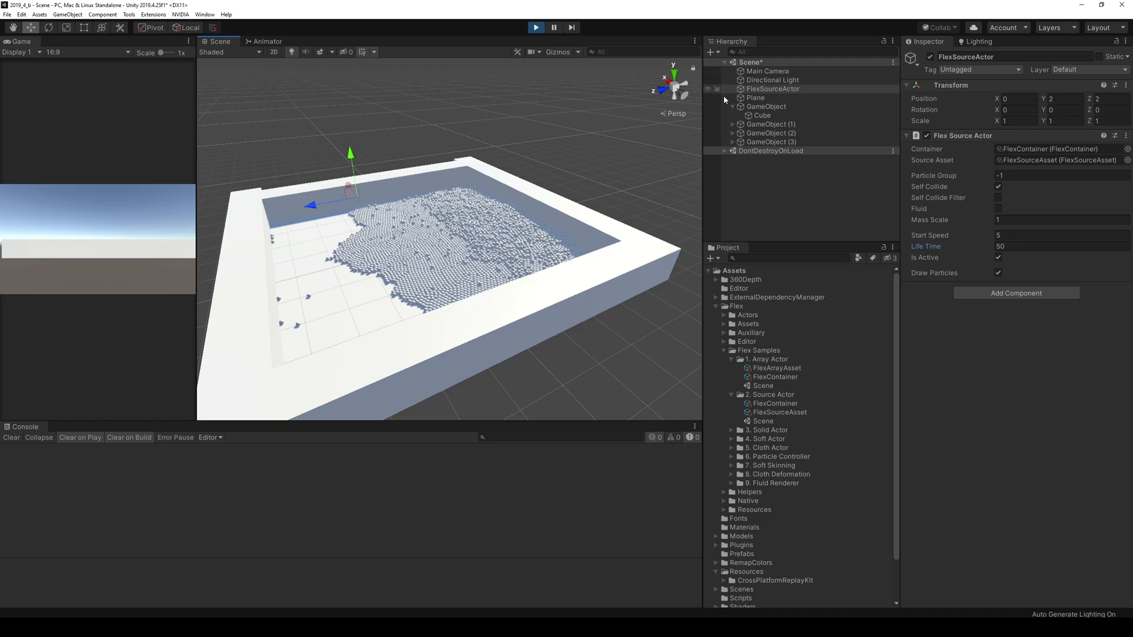
Stop the running scene and set the FlexSourceActor's Life Time to 999.
click(534, 29)
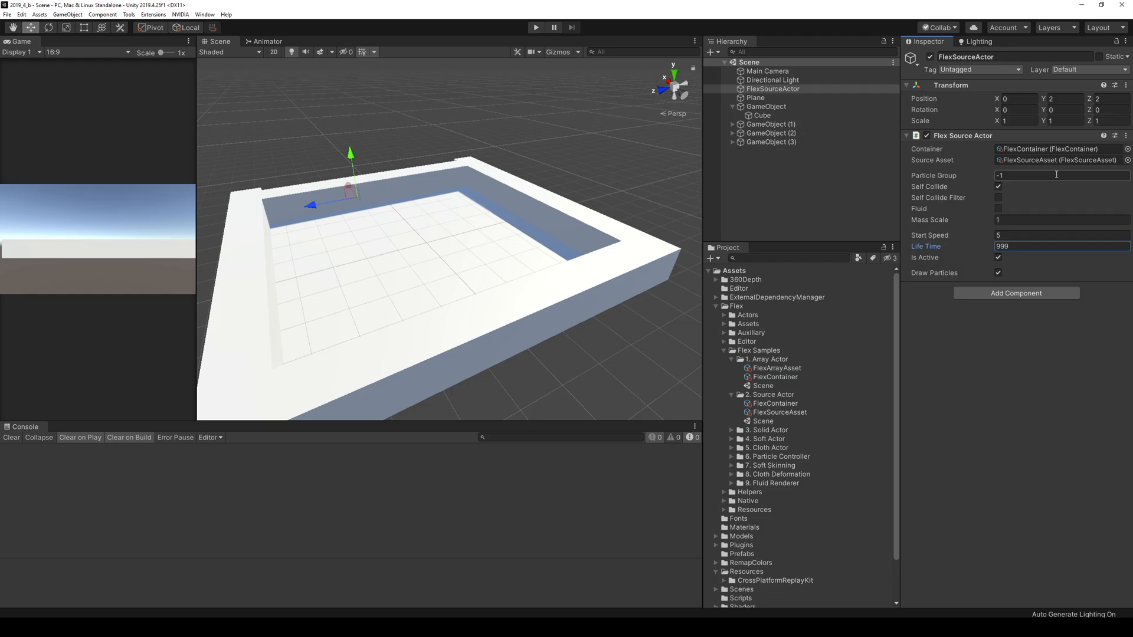
Locate the FlexSourceAsset used by the source actor and set its Max Particles to 1000000.
click(1042, 161)
click(799, 413)
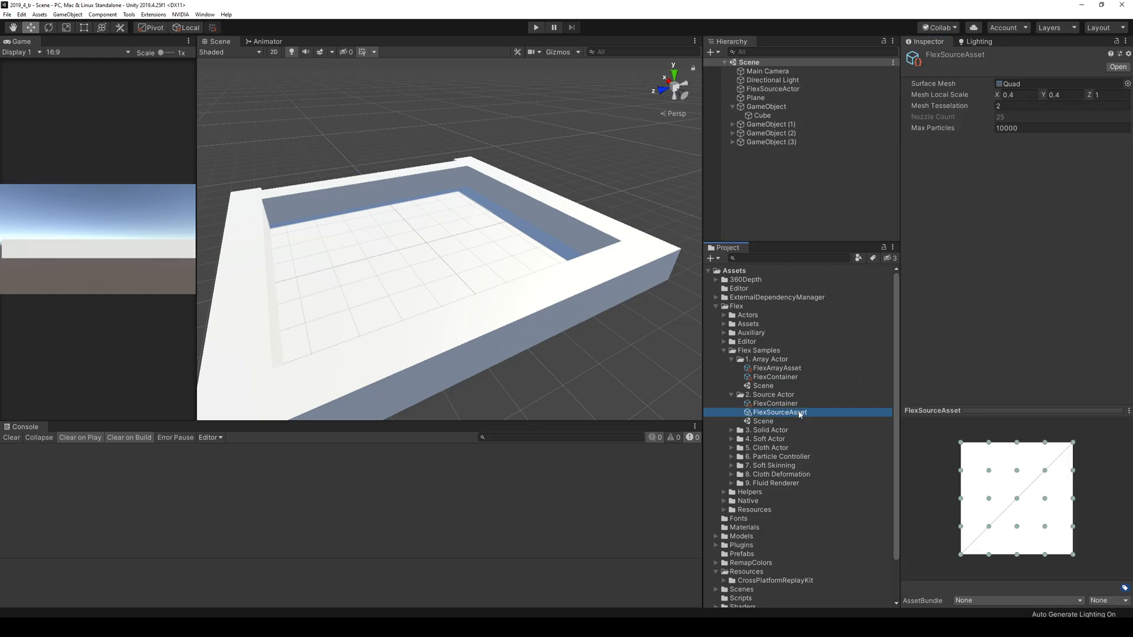
click(1069, 127)
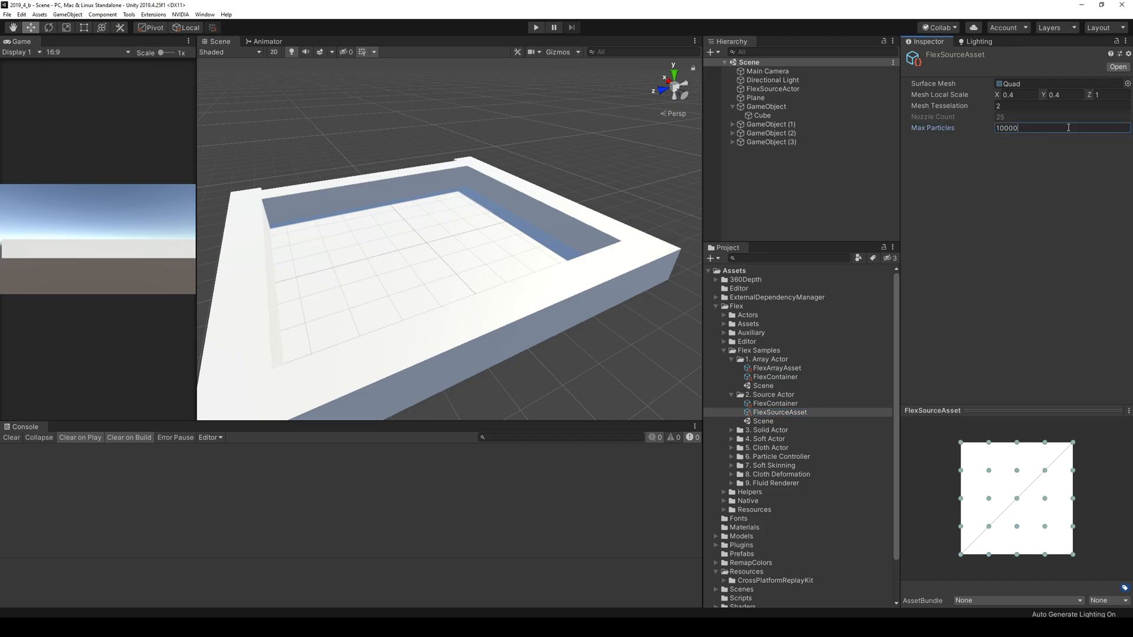
Test-run the scene with a widened Game view and its statistics overlay displayed.
key(ctrl+p)
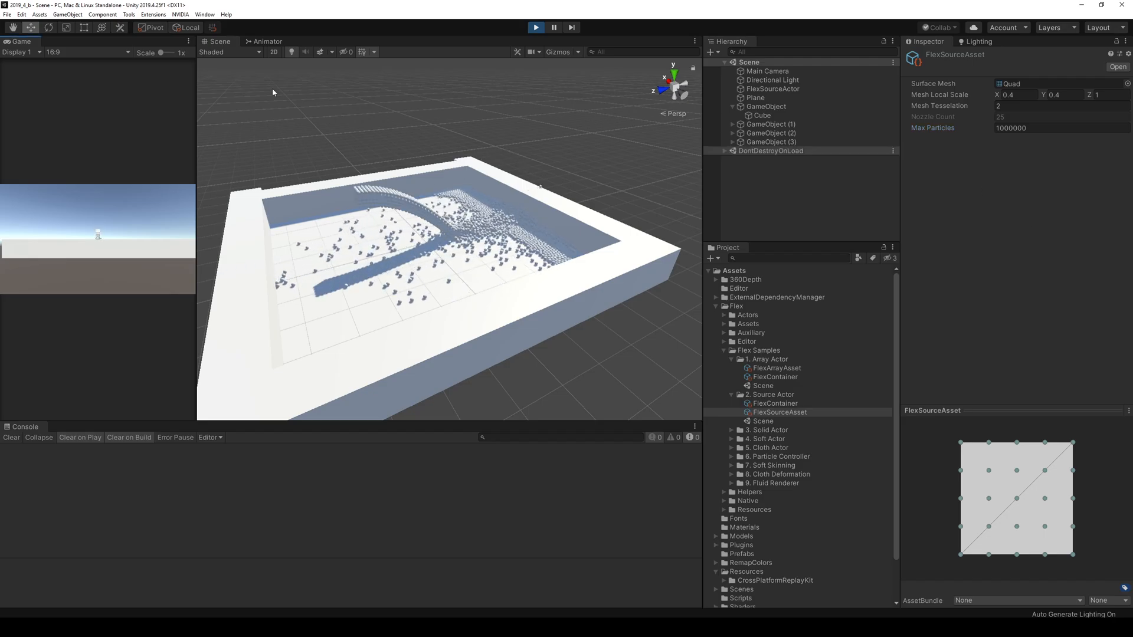
drag(195, 81, 227, 106)
click(319, 52)
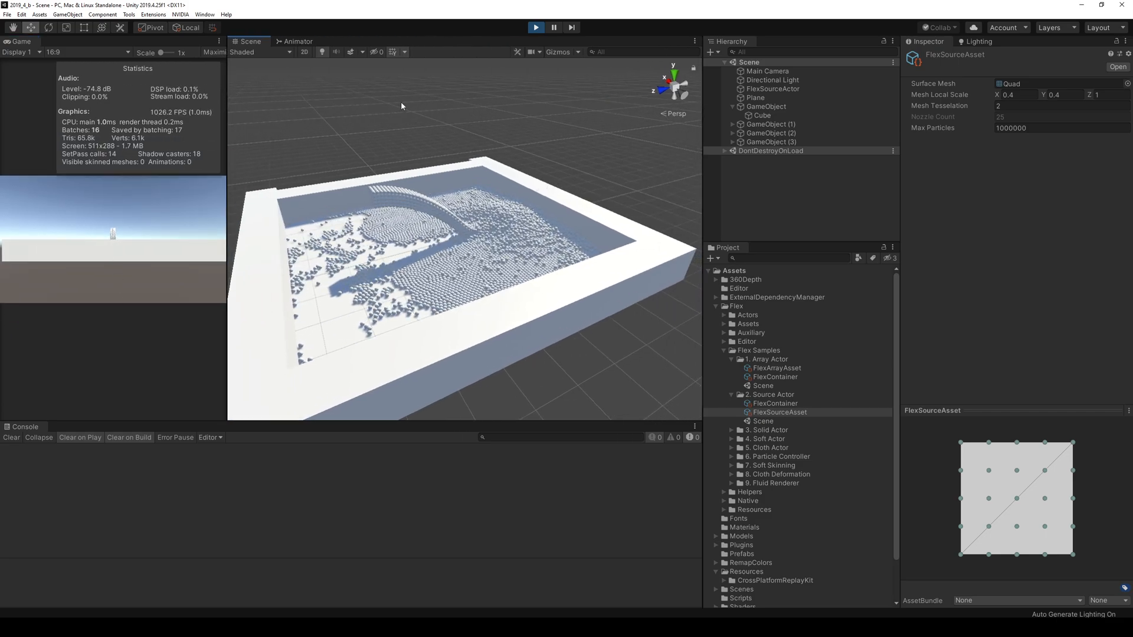
scroll(366, 101, up, 5)
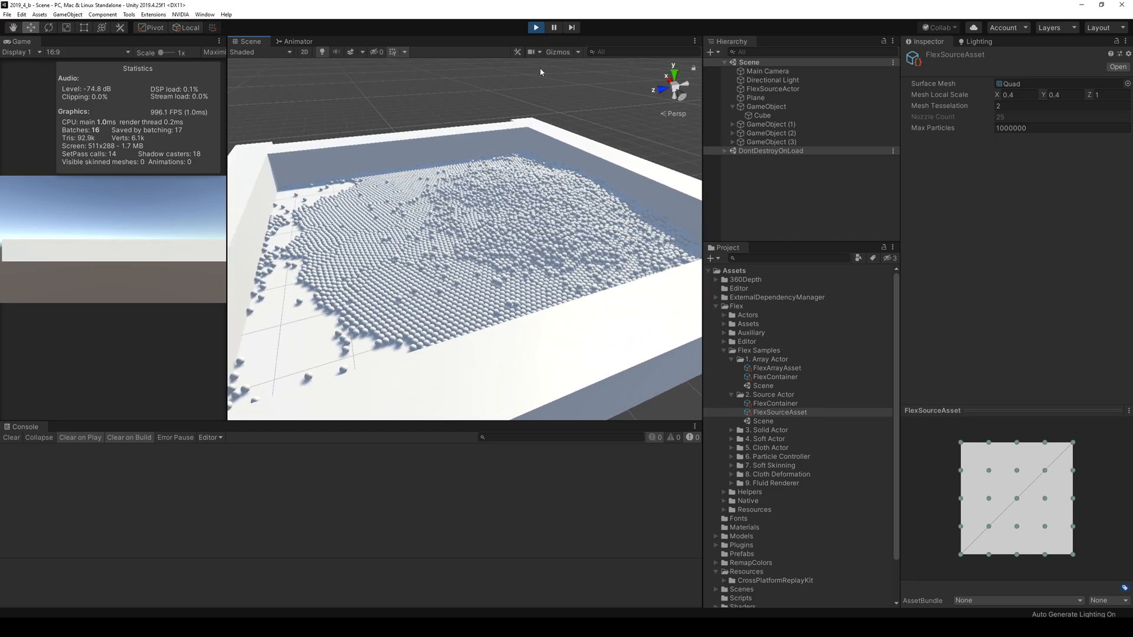
click(537, 28)
Set the FlexSourceAsset's Max Particles to 100000000 and test-run the scene.
click(1074, 129)
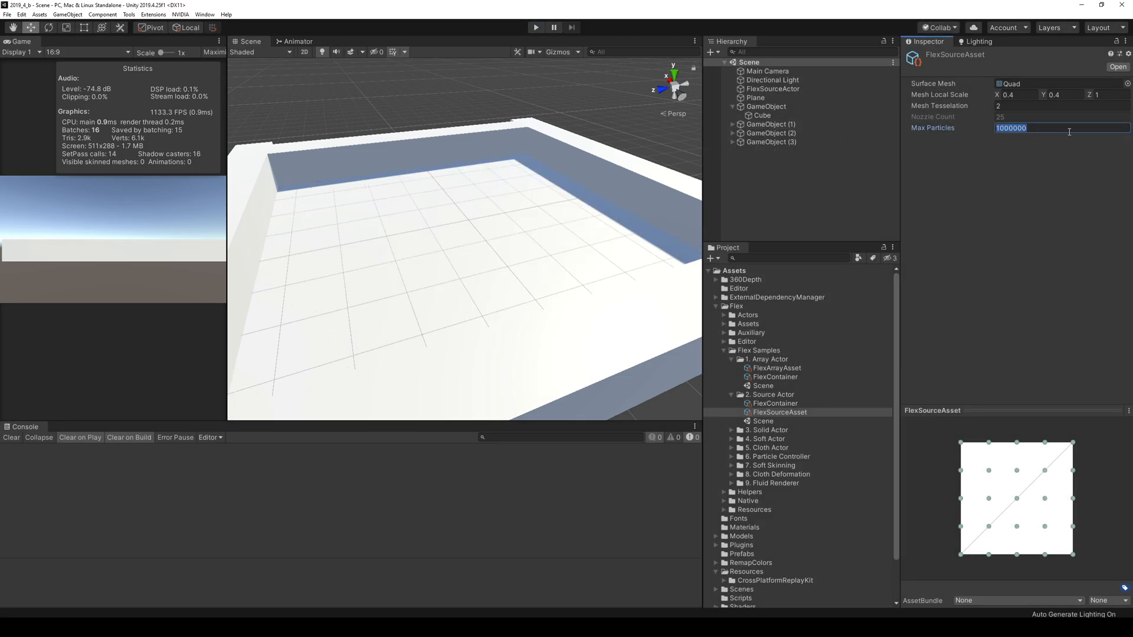
click(1074, 130)
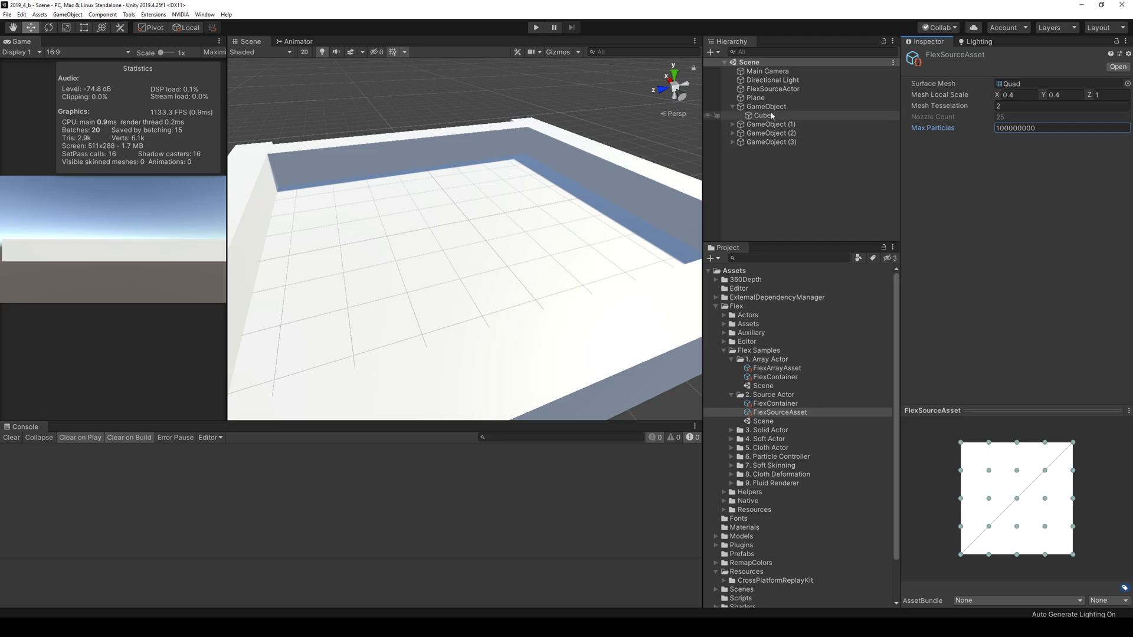
click(769, 89)
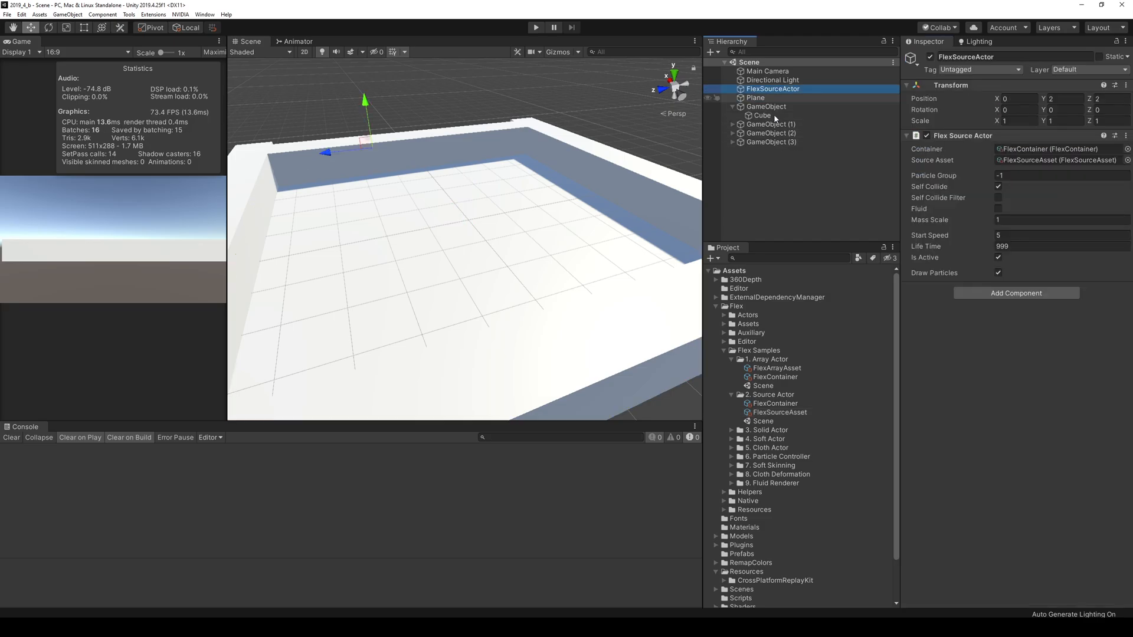
click(773, 168)
click(536, 28)
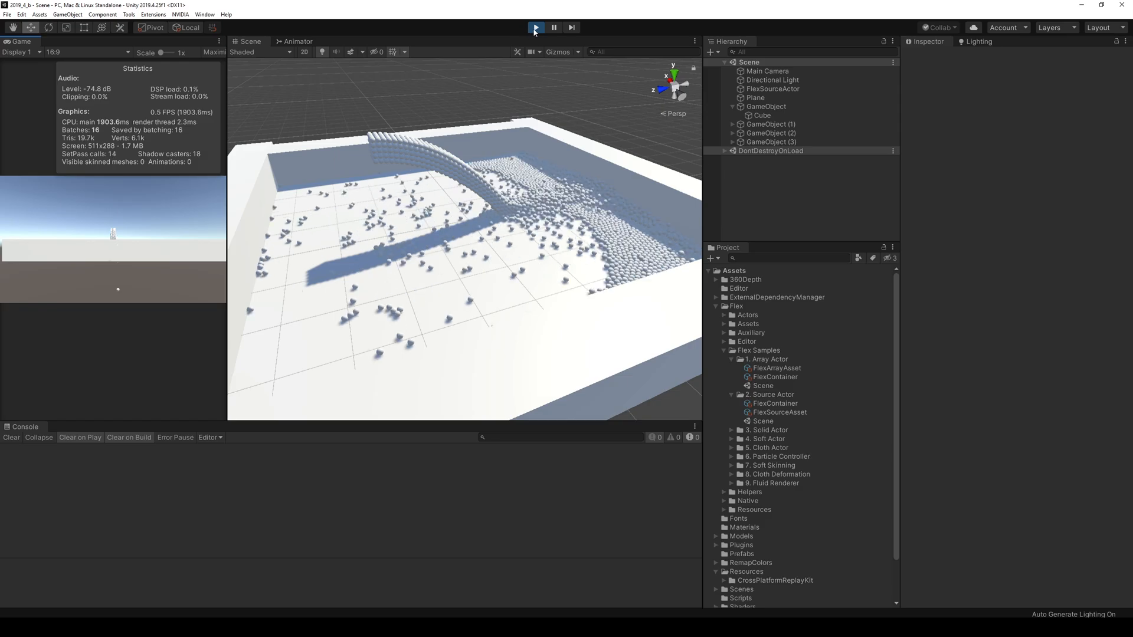
click(535, 28)
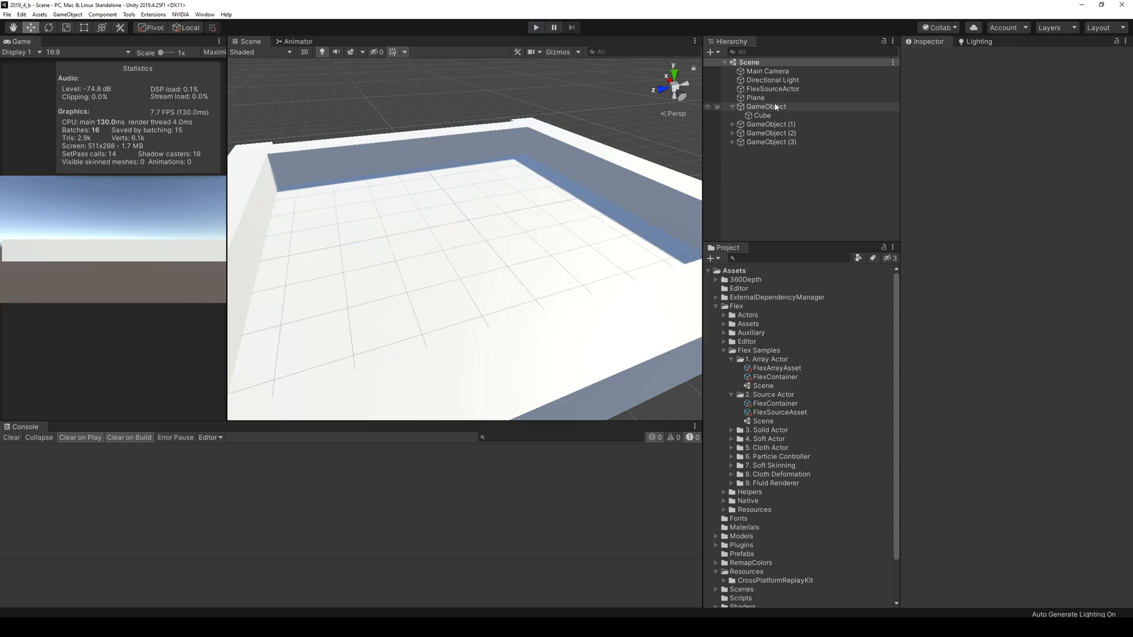
Check the 2. Source Actor sample's FlexContainer settings and enter a new Max Particles value for the FlexSourceAsset.
click(776, 404)
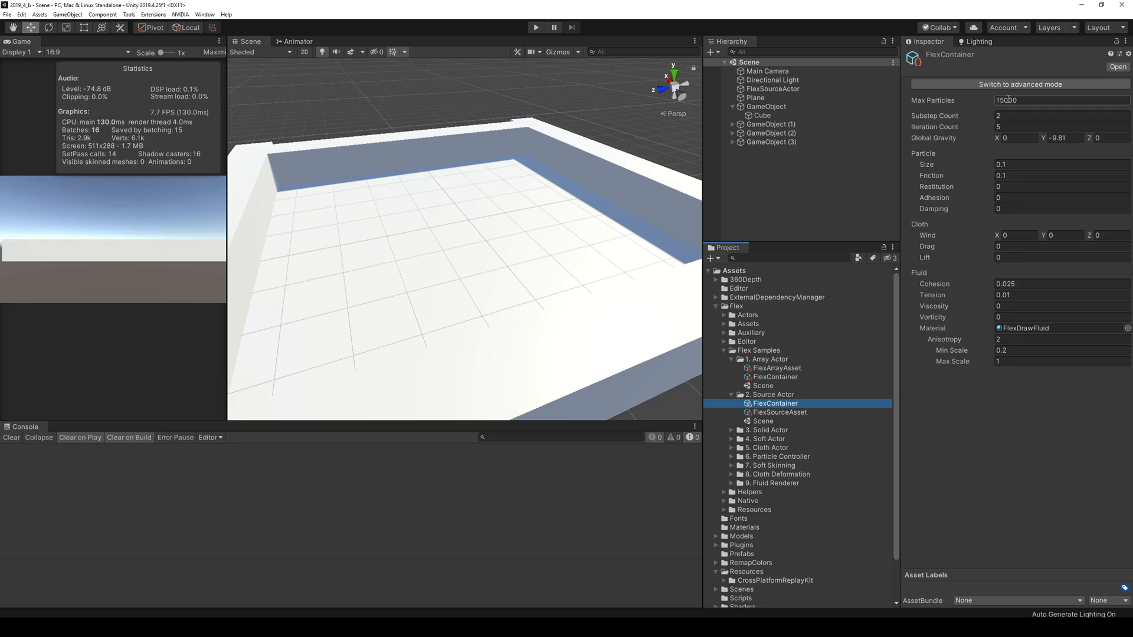
key(Down)
click(1050, 129)
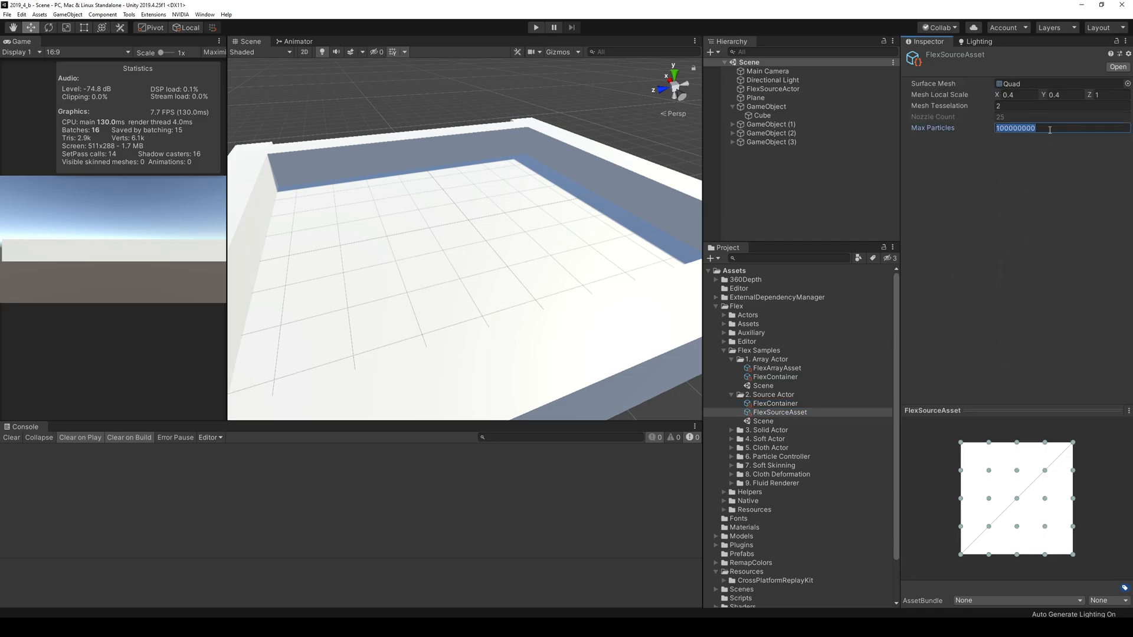
text(1)
Set the Max Particles of the 2. Source Actor sample's FlexContainer to 1000000.
click(799, 404)
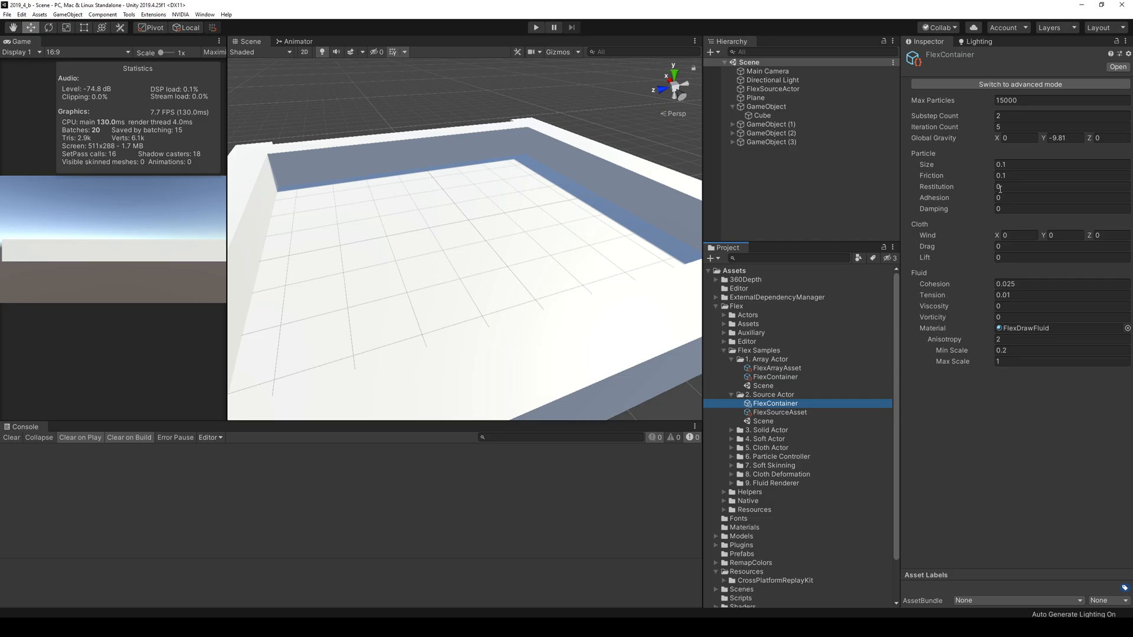
click(1026, 102)
text(100)
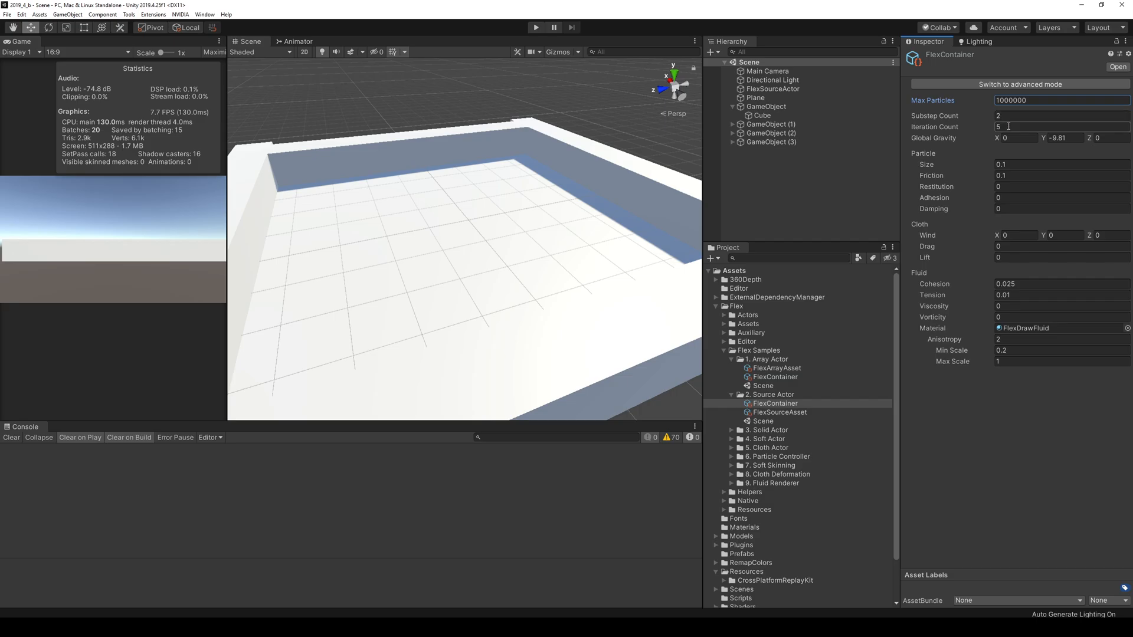
click(1009, 126)
click(806, 185)
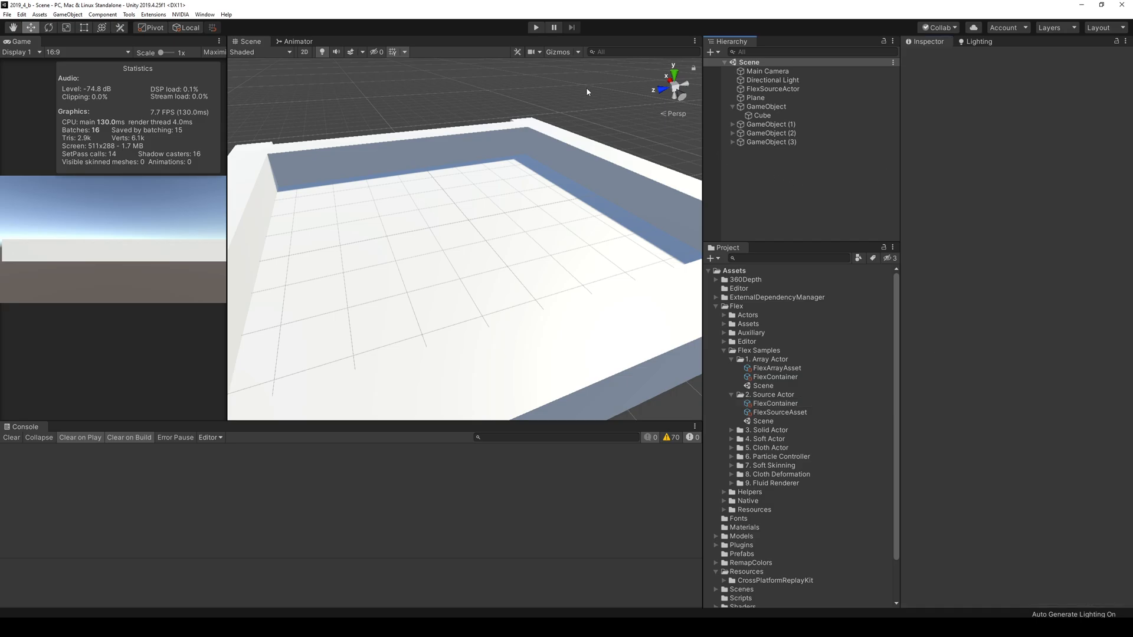
Run the scene and examine the particles filling the walled plane, both up close and as a whole.
click(536, 29)
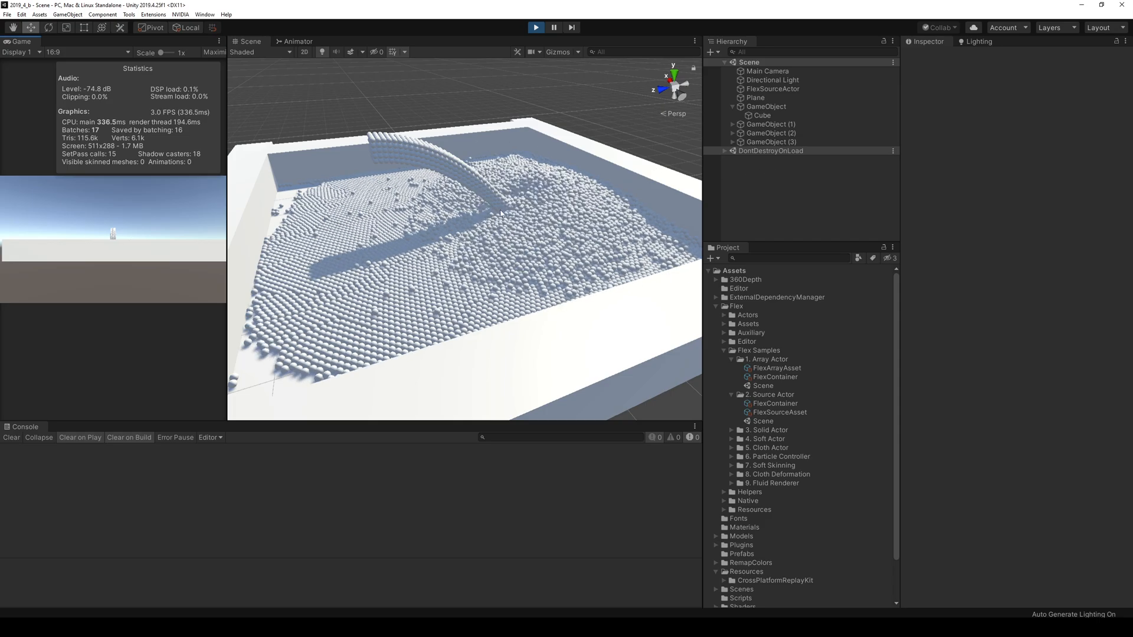
mouse_move(506, 193)
alt+mouse_down()
mouse_move(521, 211)
mouse_move(508, 212)
alt+mouse_up()
scroll(508, 213, up, 8)
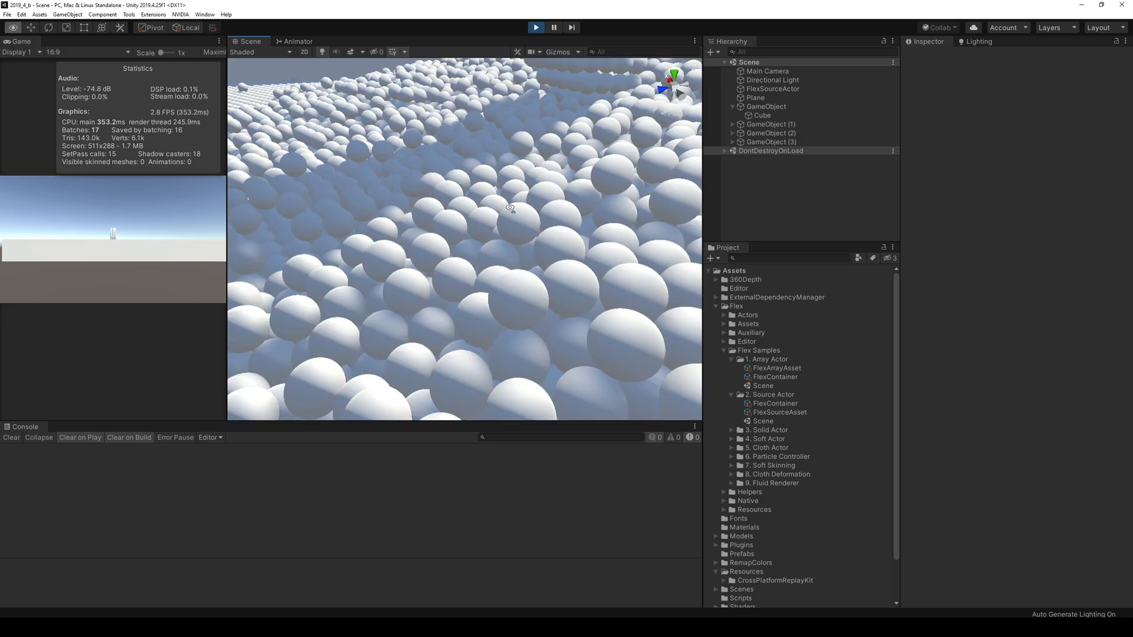
scroll(508, 213, down, 8)
alt+drag(508, 213, 516, 206)
scroll(516, 205, up, 8)
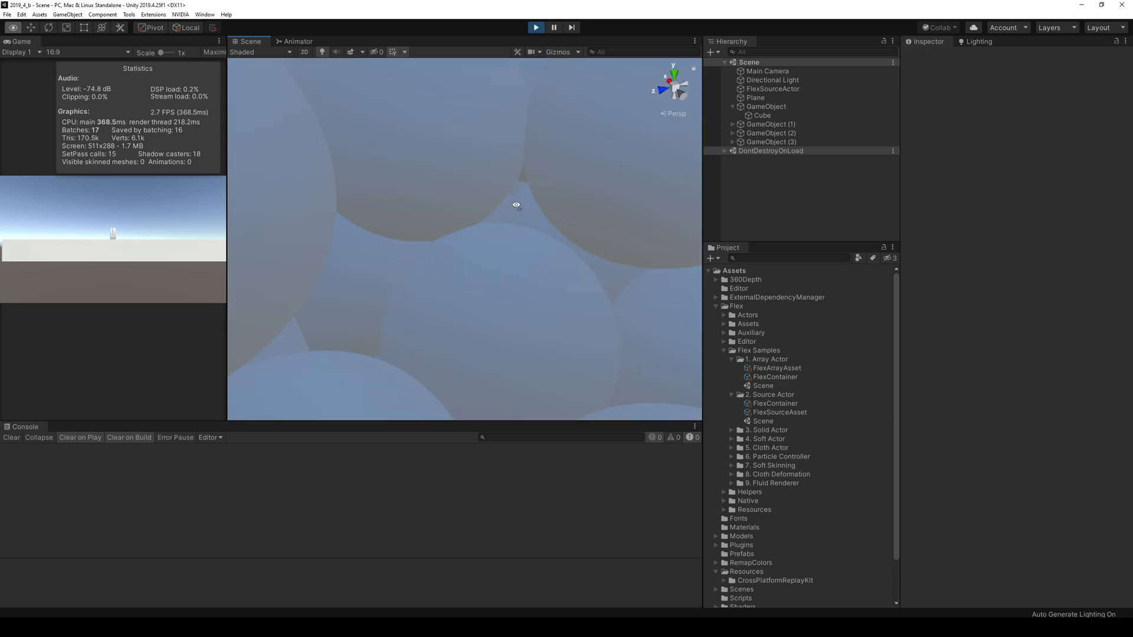
scroll(516, 206, down, 8)
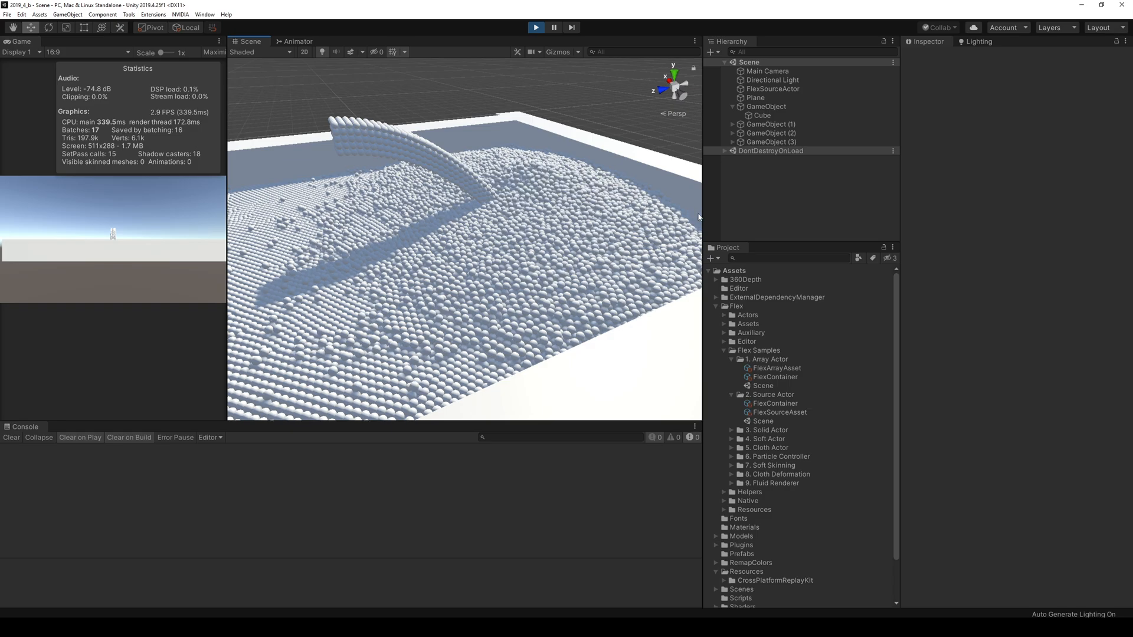
alt+drag(590, 208, 592, 207)
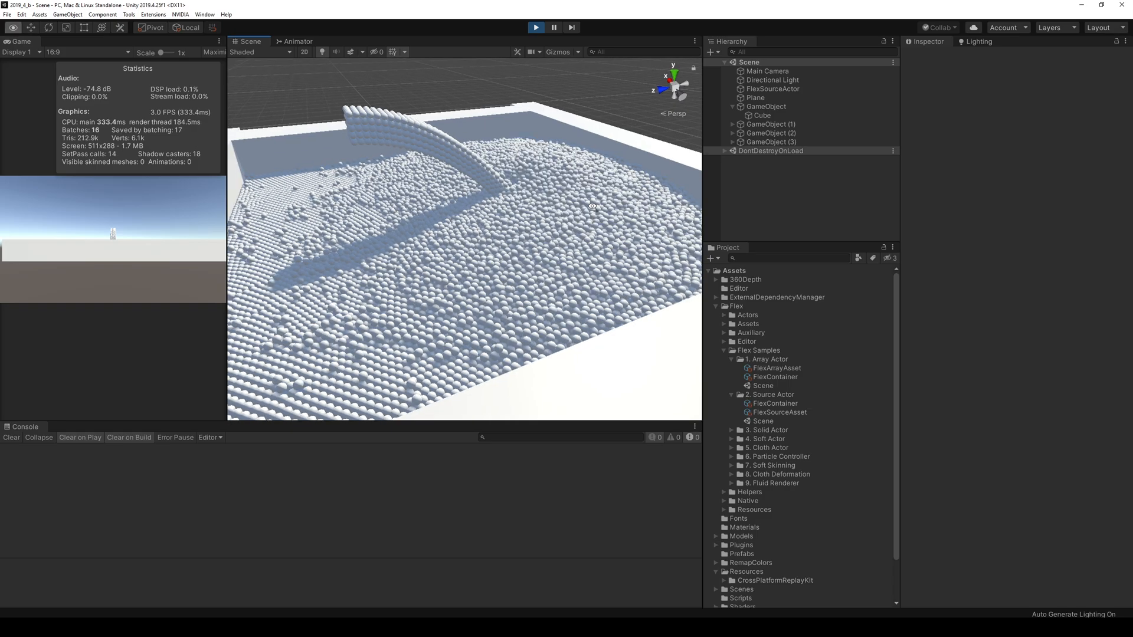
scroll(592, 207, down, 4)
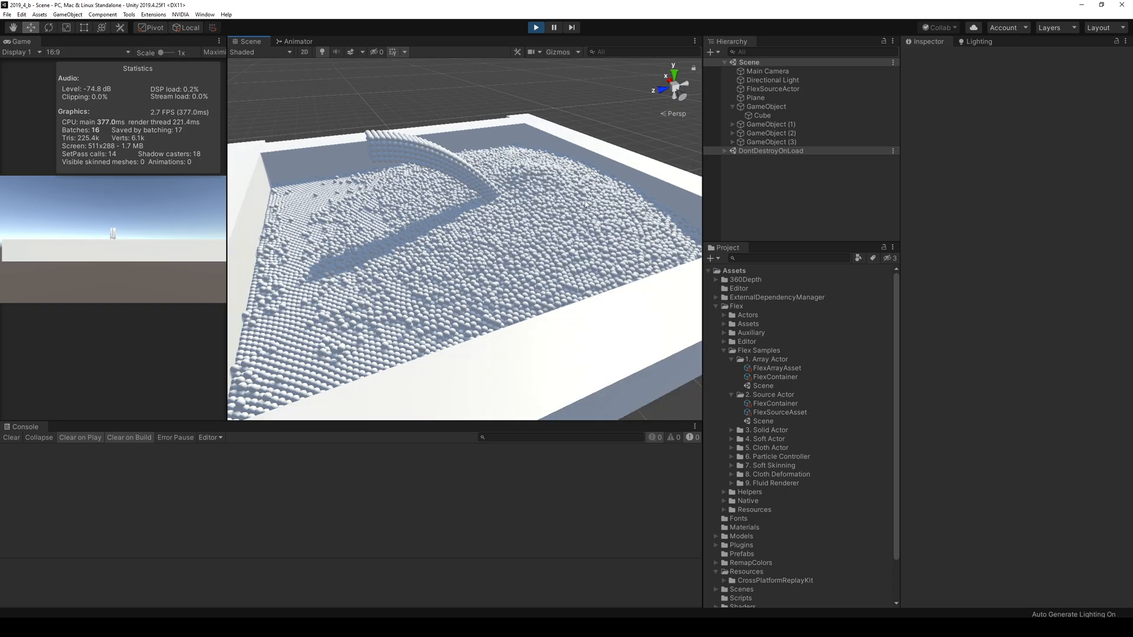
scroll(587, 204, down, 3)
alt+drag(454, 203, 538, 208)
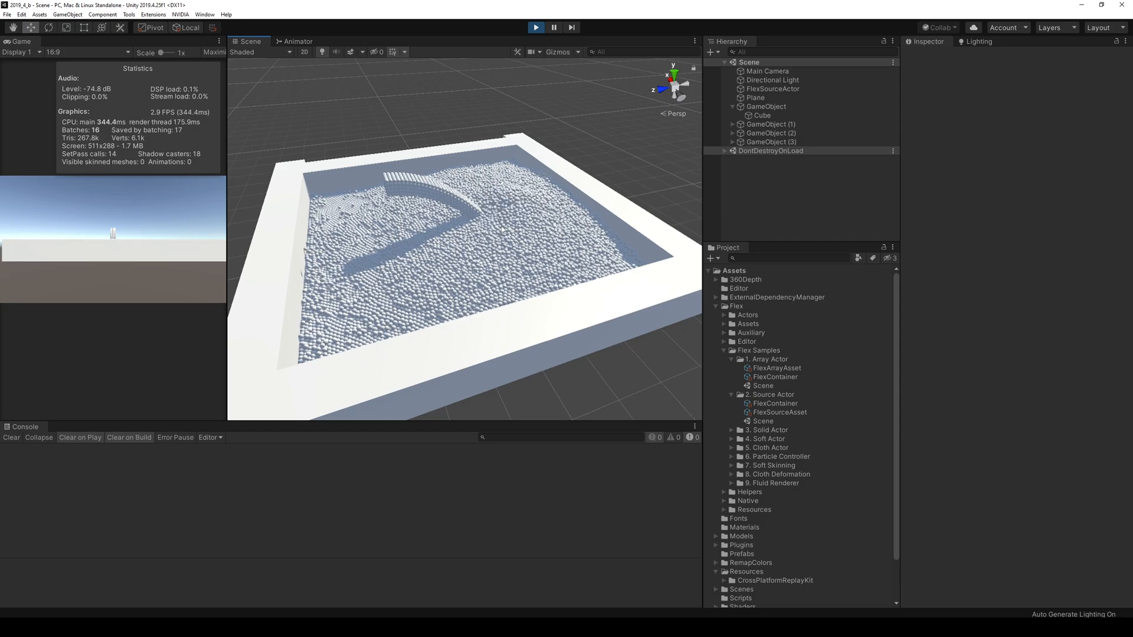
scroll(502, 230, up, 1)
scroll(501, 230, up, 1)
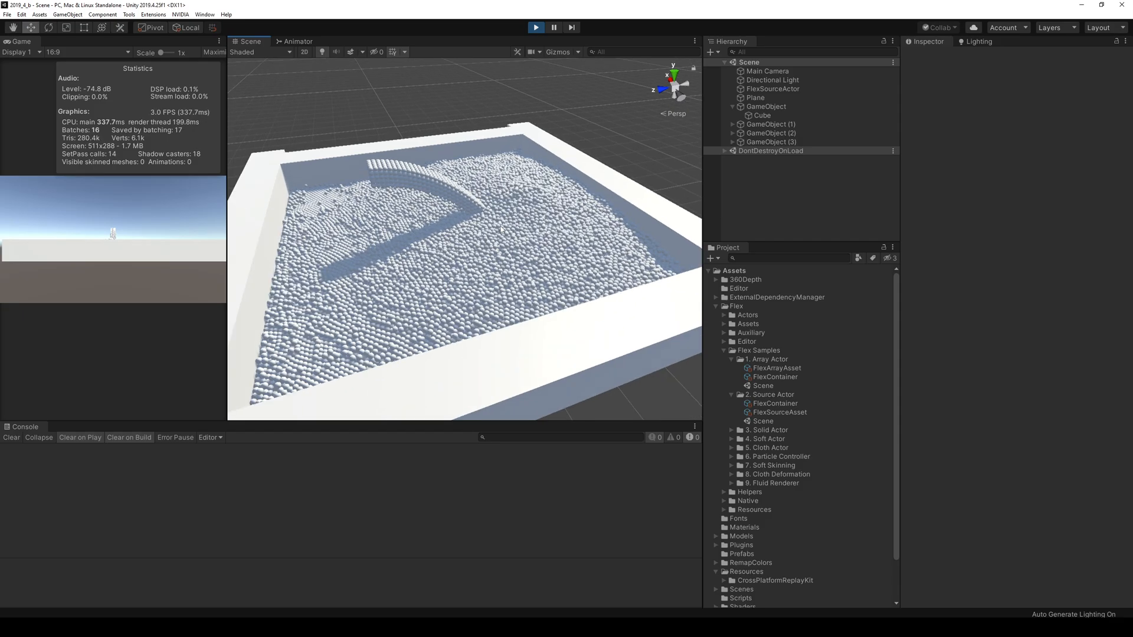
scroll(502, 229, up, 1)
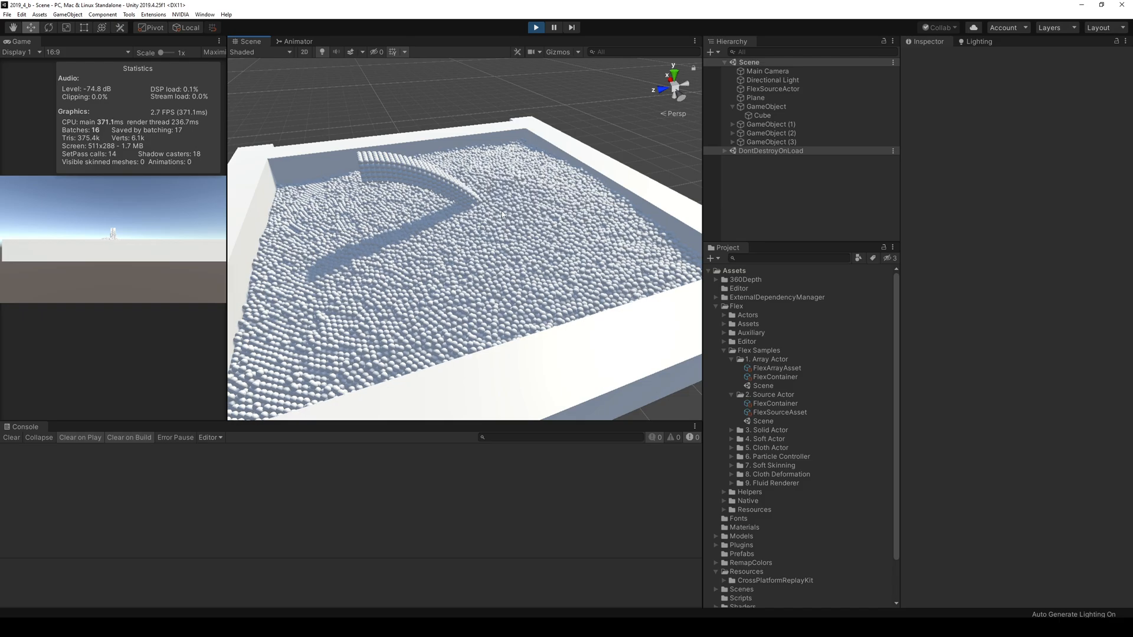
Delete the front wall while the particle-filled scene is running to test the opened side and end the run.
middle_drag(509, 210, 487, 206)
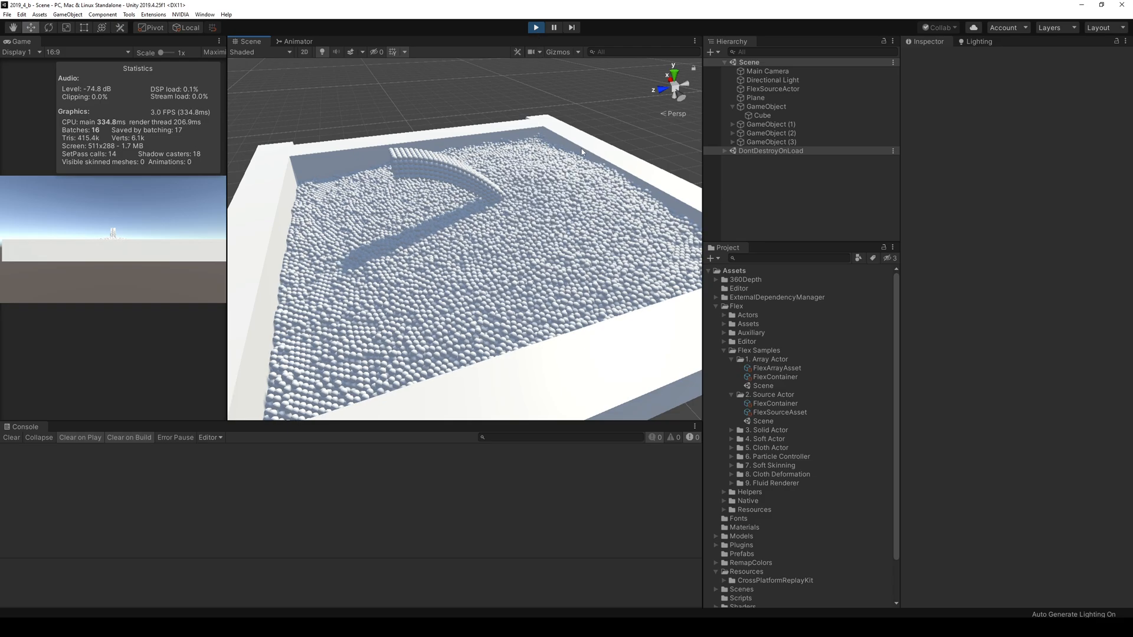
scroll(413, 208, down, 6)
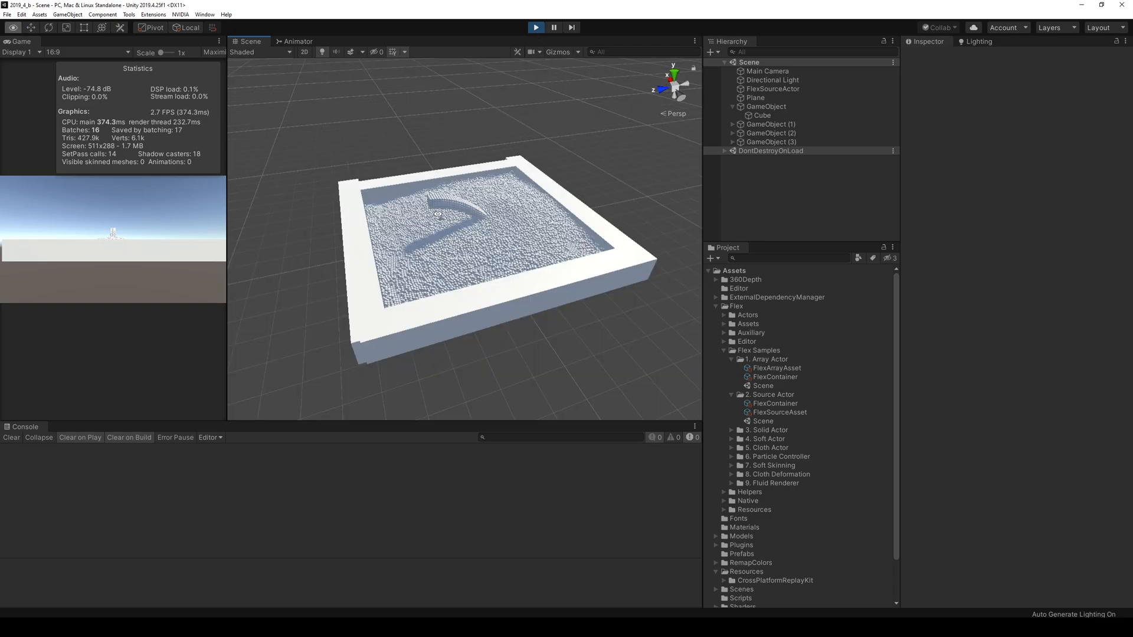
scroll(438, 215, up, 3)
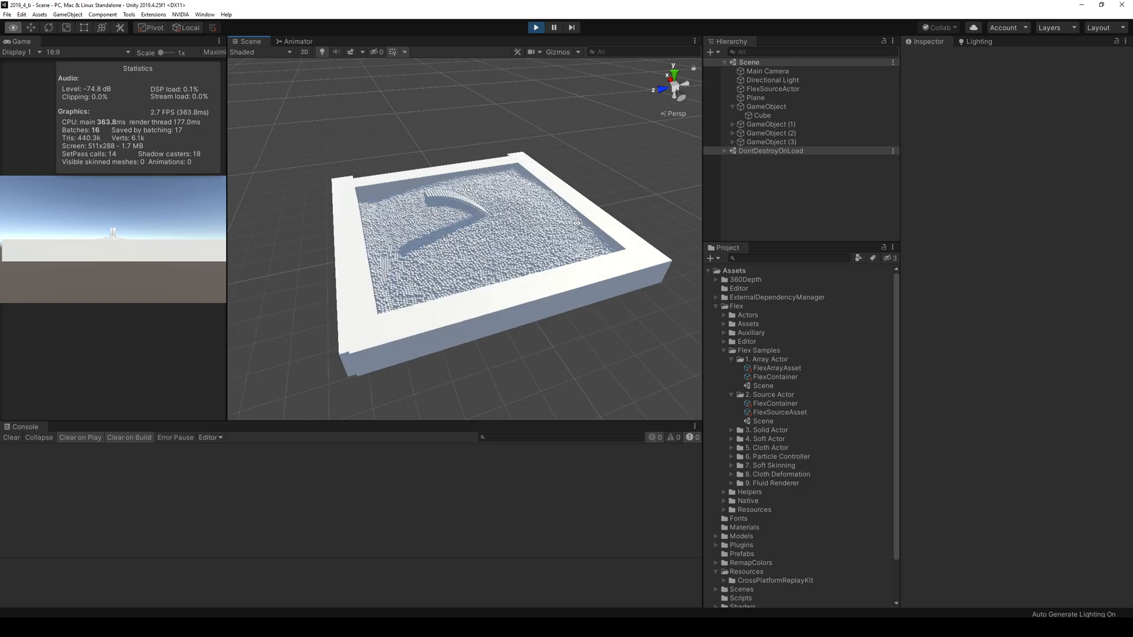
click(611, 276)
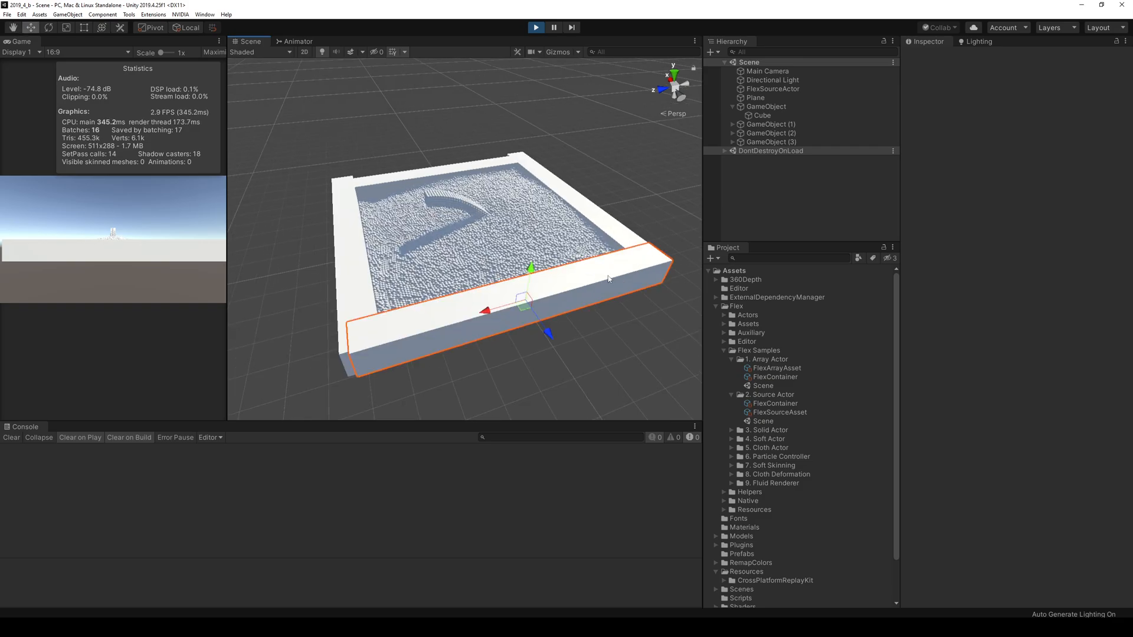
key(Delete)
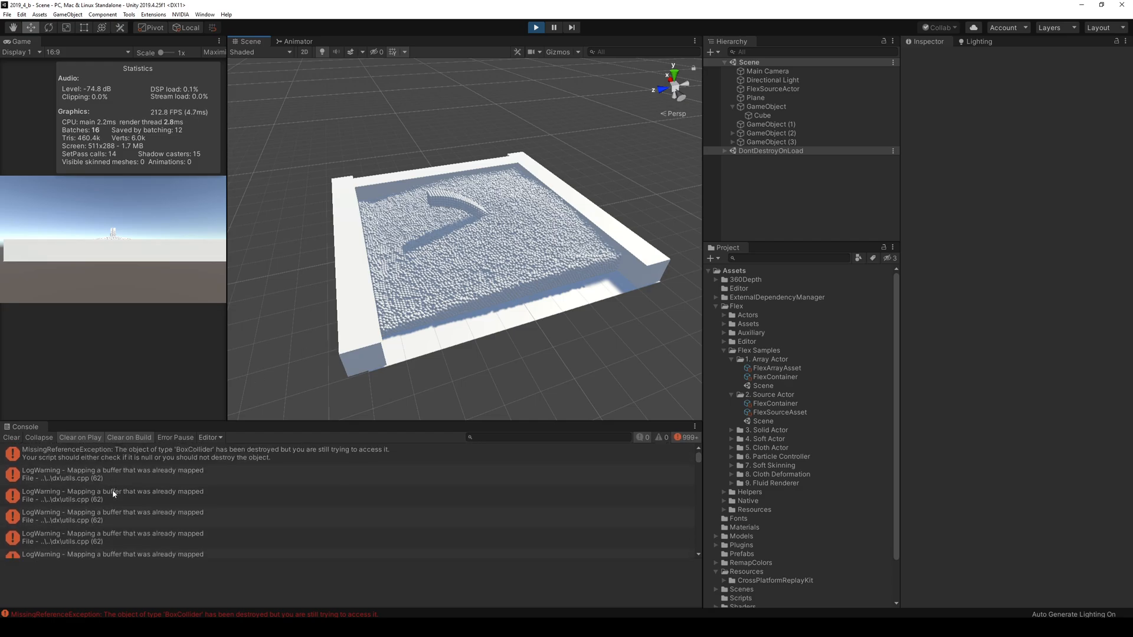
click(535, 30)
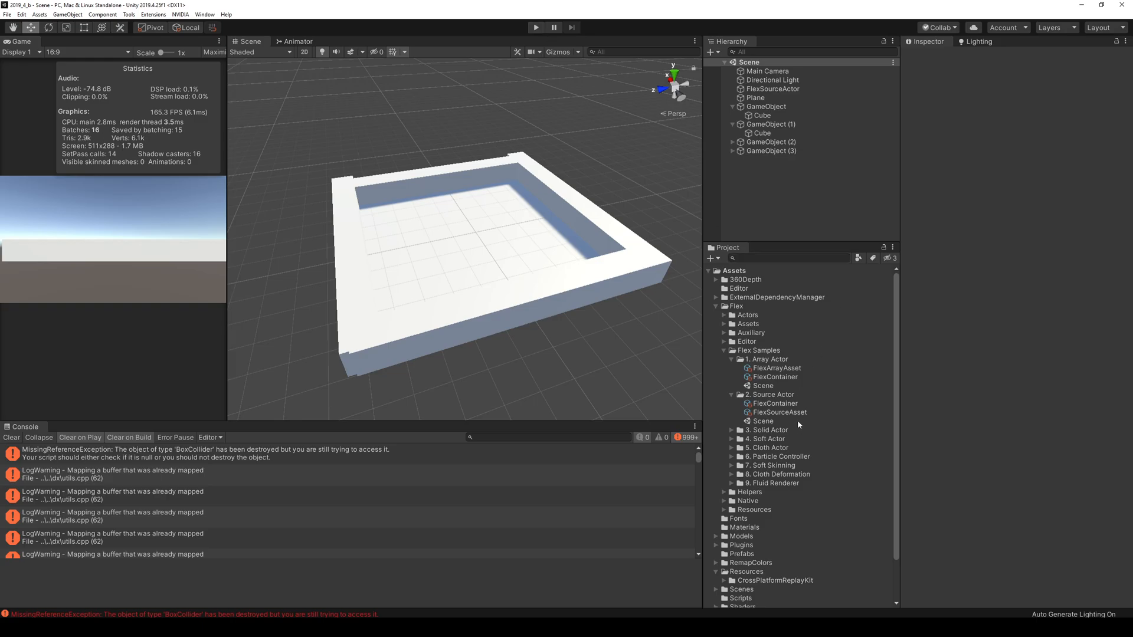
Set the 2. Source Actor FlexContainer's Max Particles to 100000 and lower the FlexSourceAsset's Max Particles.
click(776, 404)
click(1066, 101)
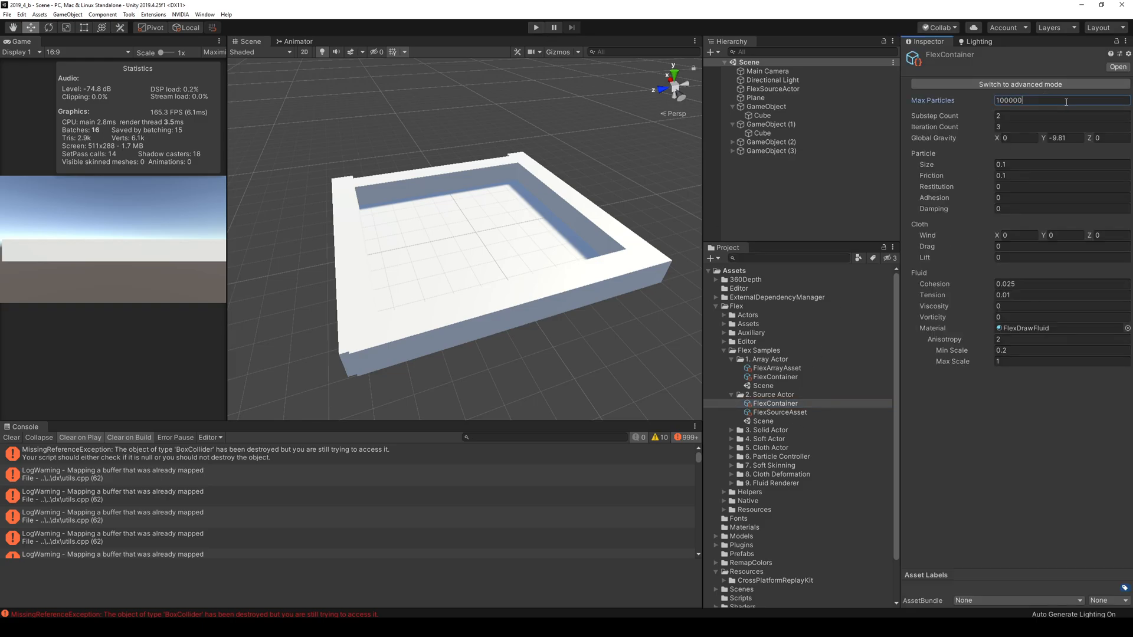
click(780, 412)
click(1057, 128)
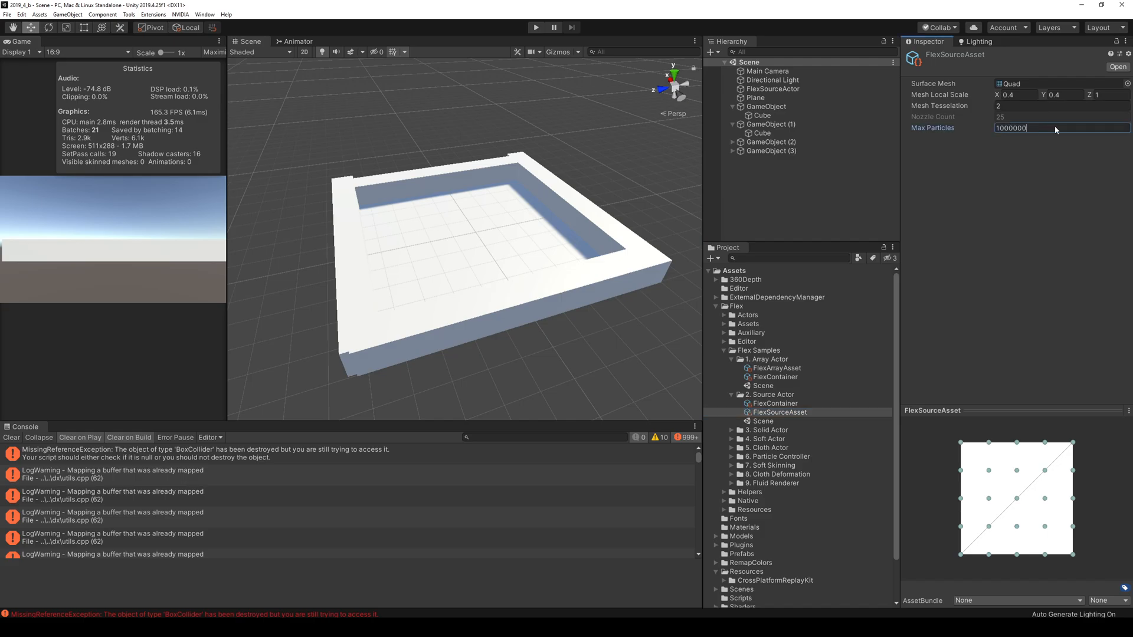
key(BackSpace)
Open the scene of the 3. Solid Actor sample and run it.
click(777, 432)
key(Right)
key(Down)
key(Down)
key(Down)
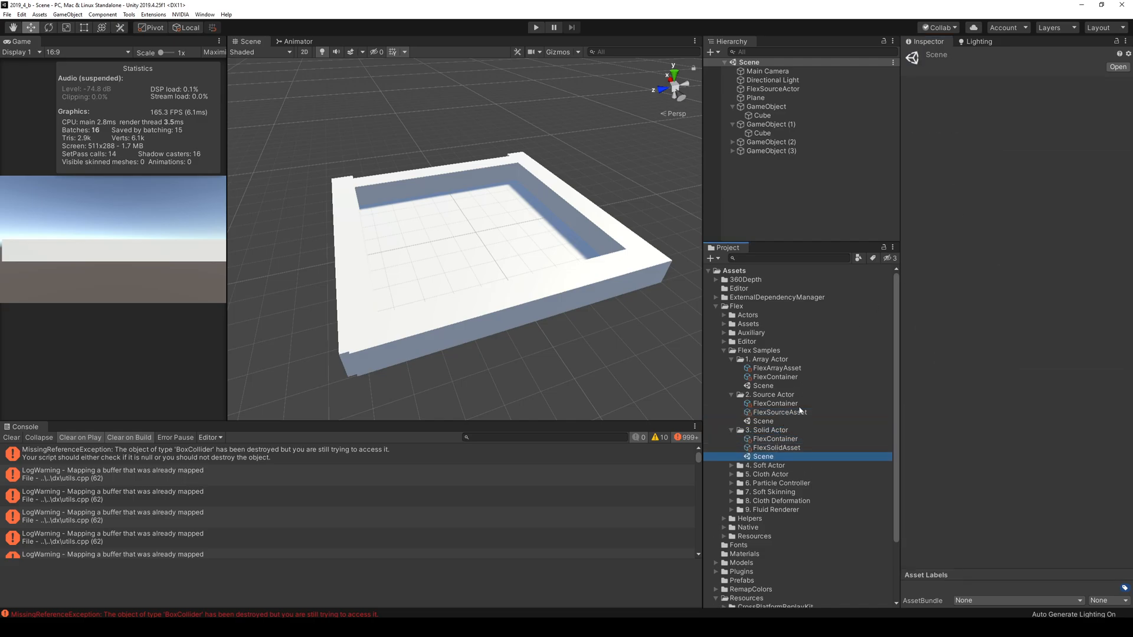
key(Return)
click(536, 27)
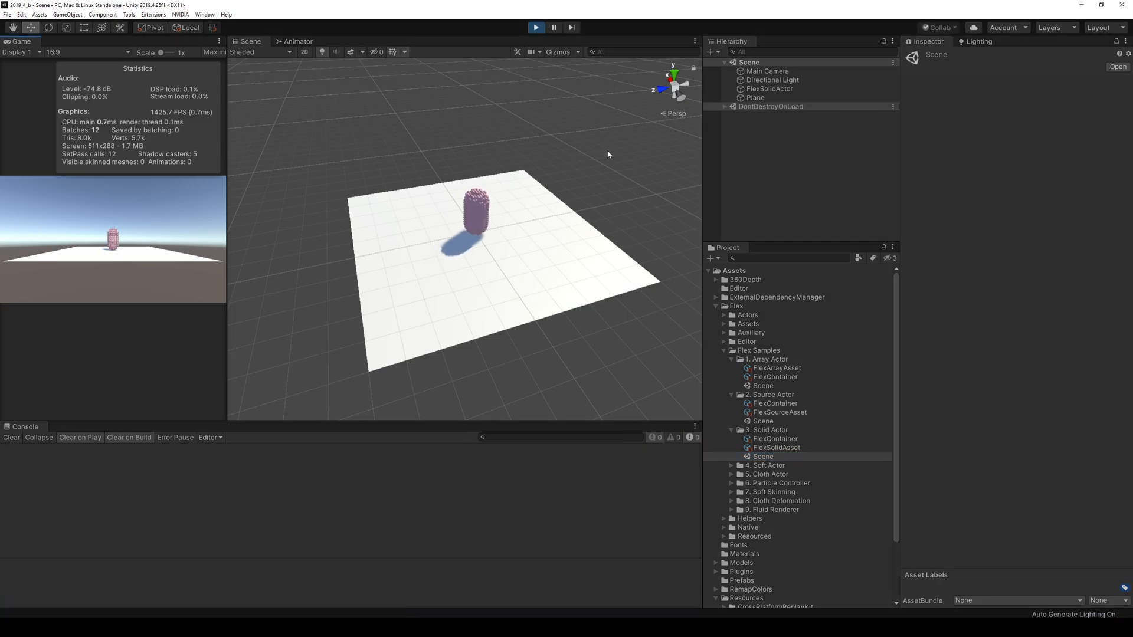
Move the Plane up and down beneath the solid capsule in the running scene and examine its reaction up close.
click(520, 233)
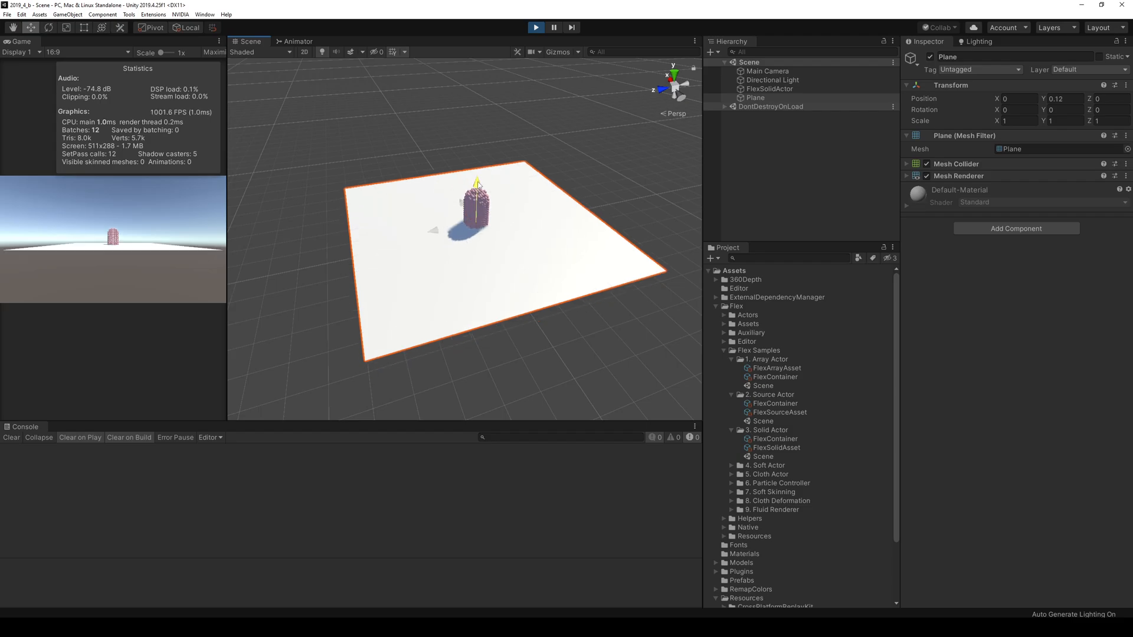
drag(481, 209, 502, 229)
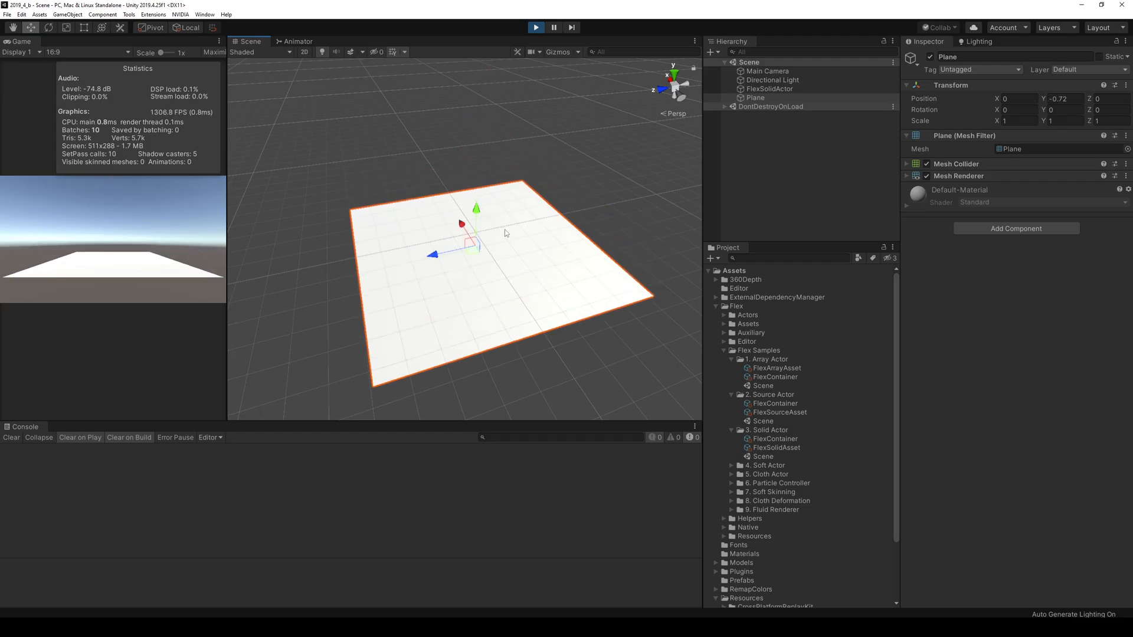
mouse_move(515, 230)
right_down()
mouse_move(524, 10)
mouse_move(494, 136)
mouse_move(512, 226)
right_up()
key(f)
scroll(499, 234, up, 10)
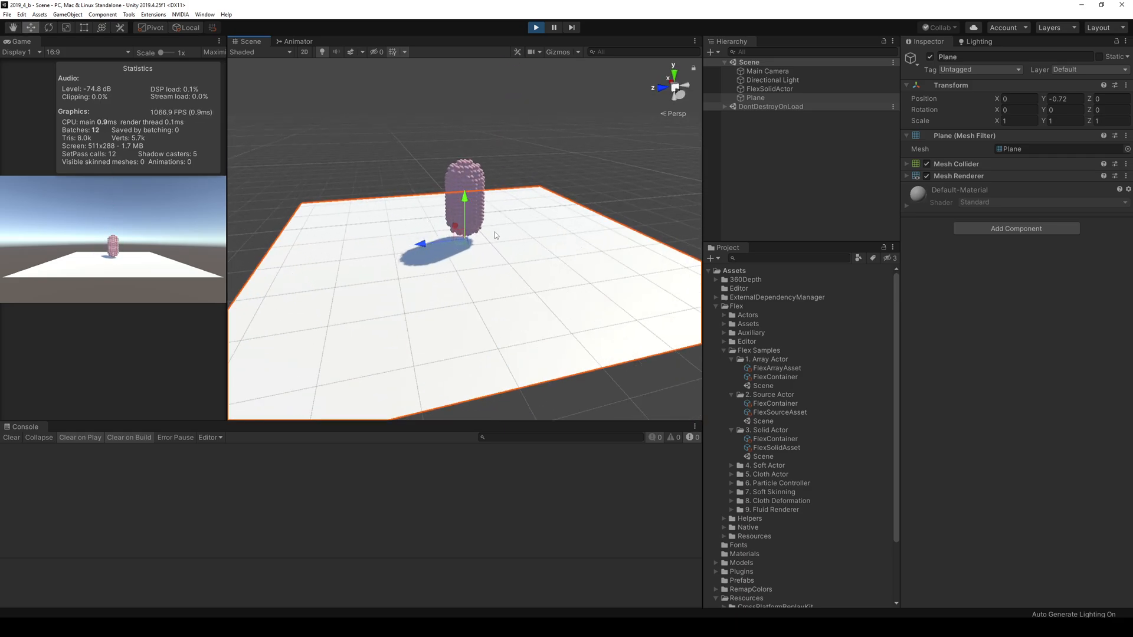
alt+drag(496, 231, 530, 234)
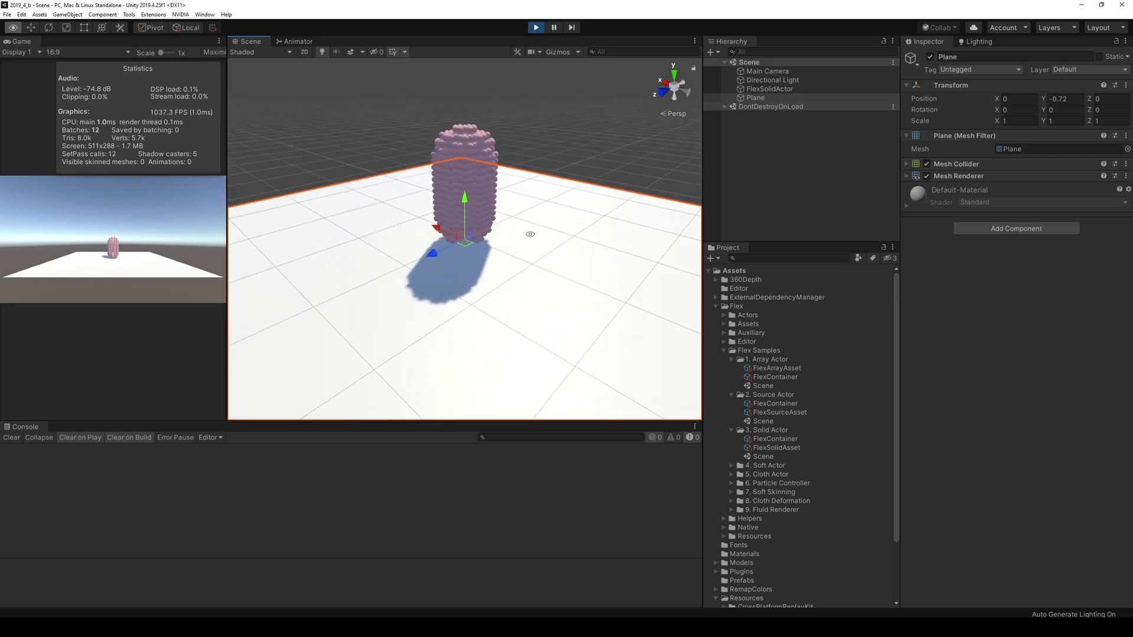
Inspect the FlexSolidActor, shift the Plane's height again to toss the capsule, and end the run.
click(773, 89)
click(470, 193)
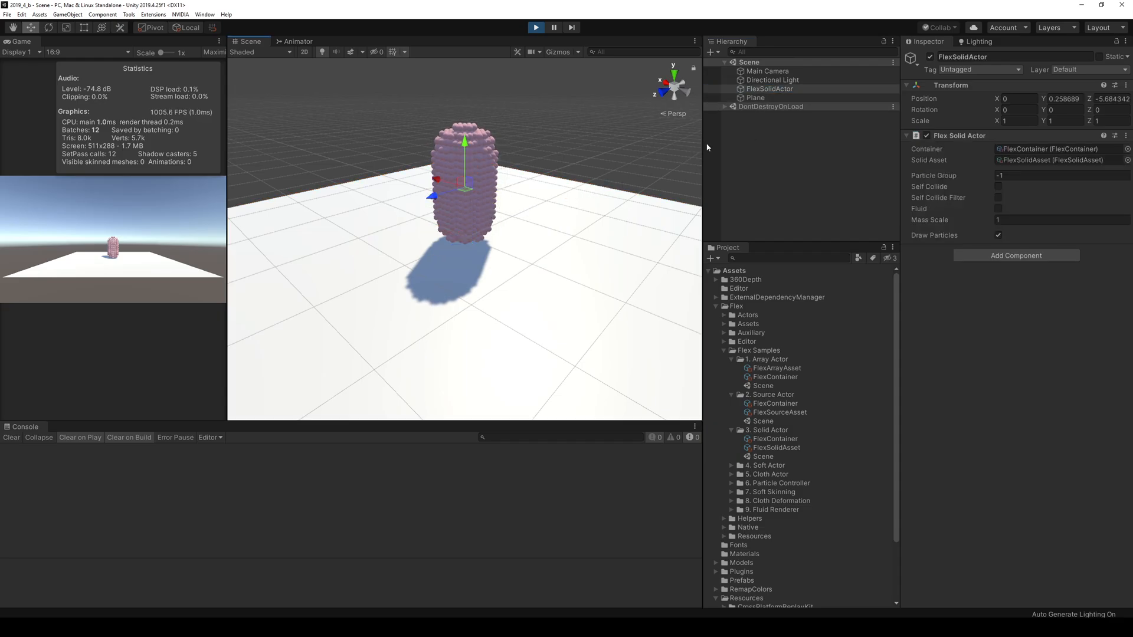
click(756, 97)
mouse_move(465, 187)
mouse_down()
mouse_move(466, 202)
mouse_move(467, 169)
mouse_move(468, 197)
mouse_up()
scroll(475, 215, down, 5)
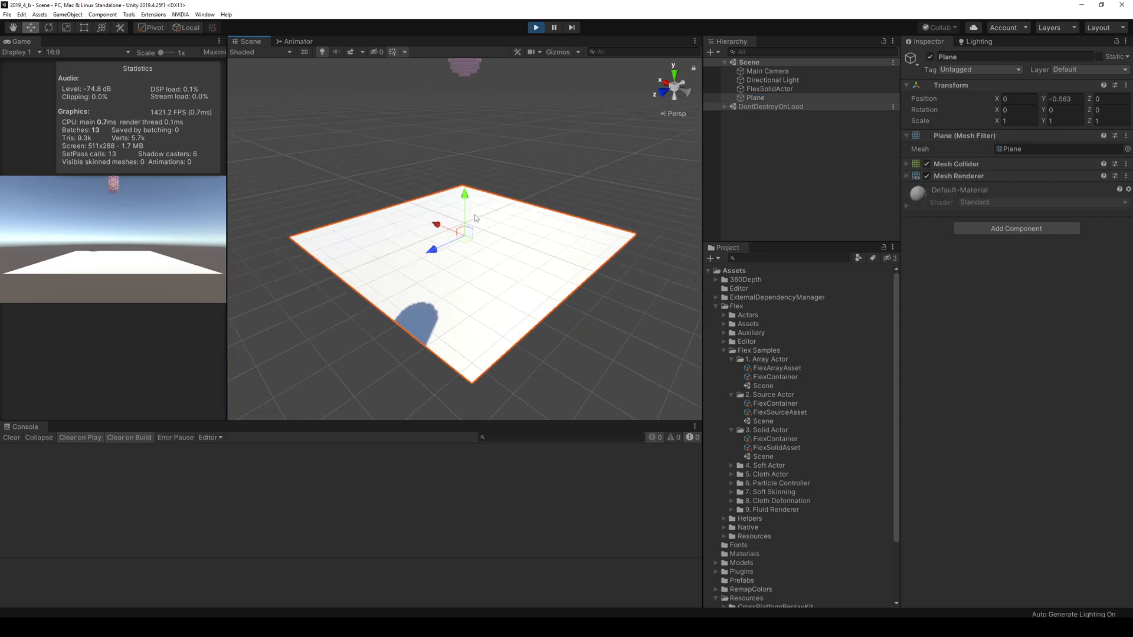
right_drag(475, 212, 487, 192)
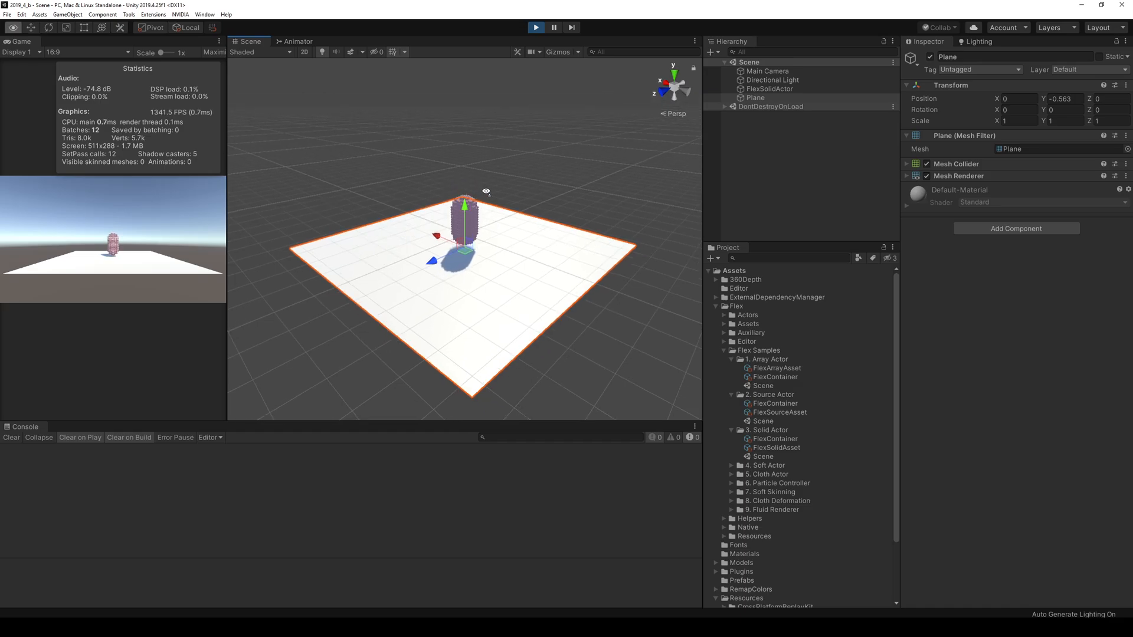
mouse_move(465, 210)
mouse_down()
mouse_move(465, 194)
mouse_move(465, 220)
mouse_move(464, 185)
mouse_move(464, 207)
mouse_up()
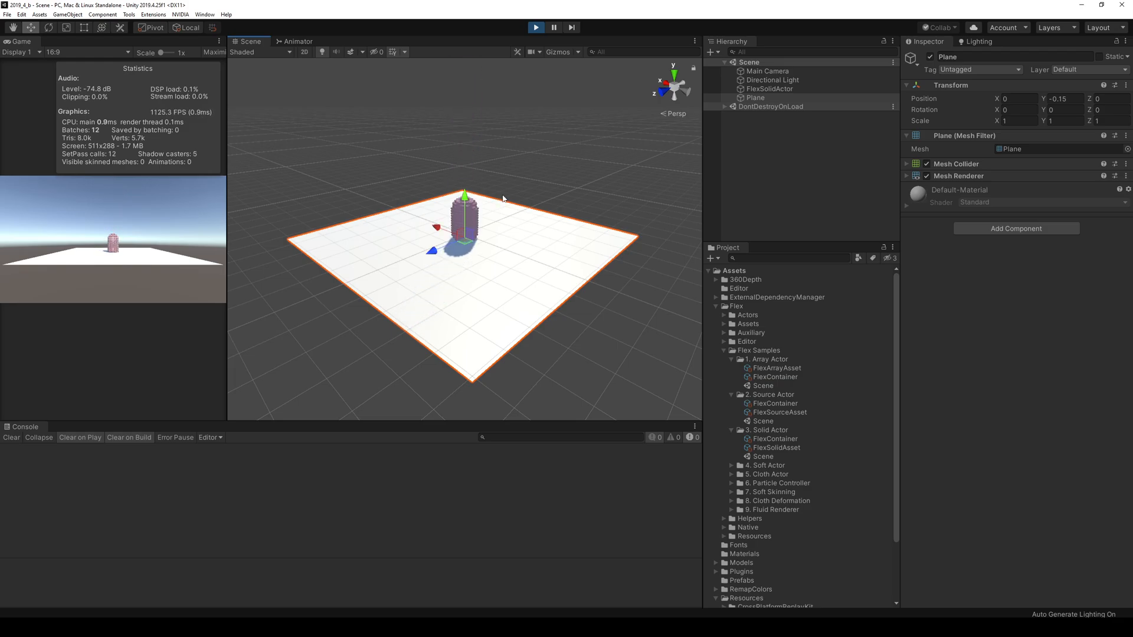
click(536, 28)
Duplicate the Plane, rotate the copy 180 degrees about Z and raise it to about Y 5.21 as a ceiling over the capsule.
click(763, 99)
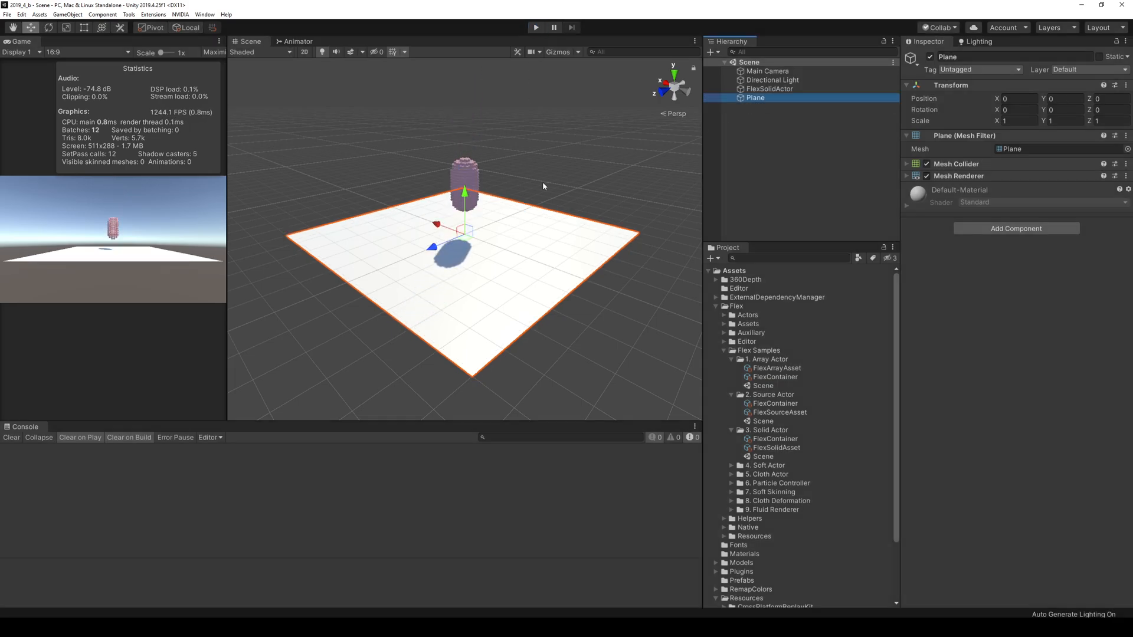
key(ctrl+d)
key(e)
ctrl+drag(481, 206, 740, 300)
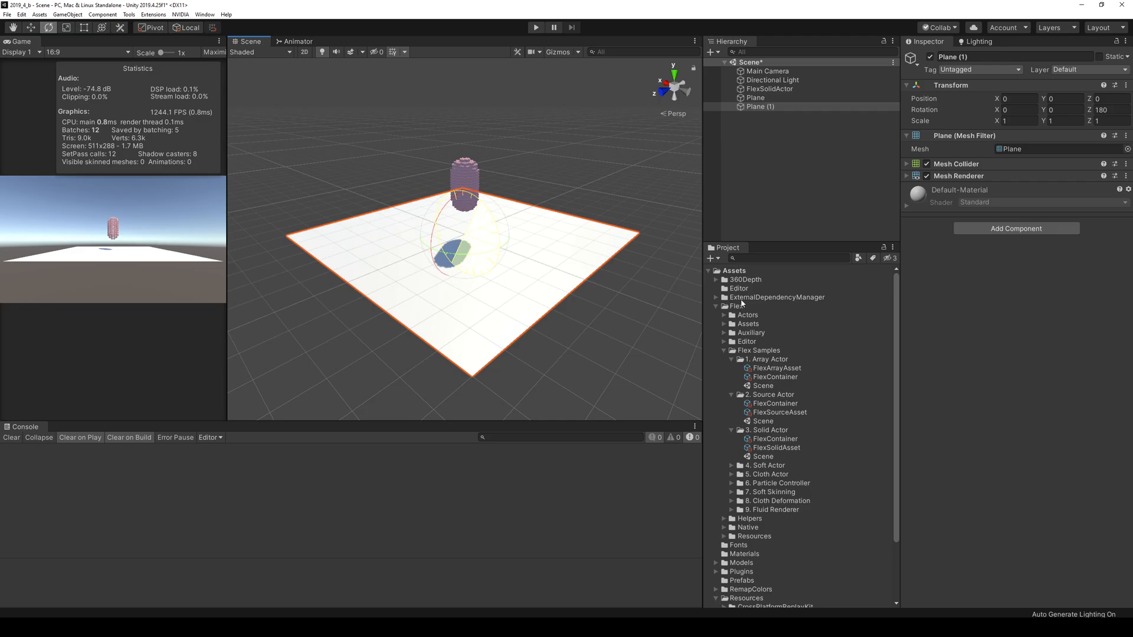
key(w)
drag(465, 273, 465, 157)
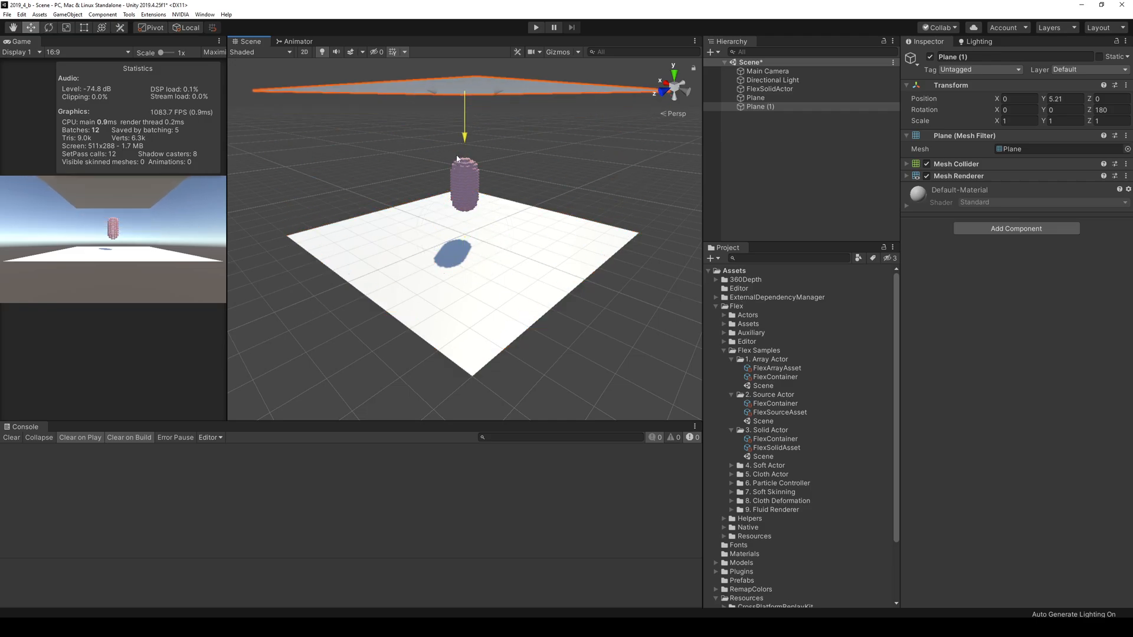
right_drag(496, 178, 479, 147)
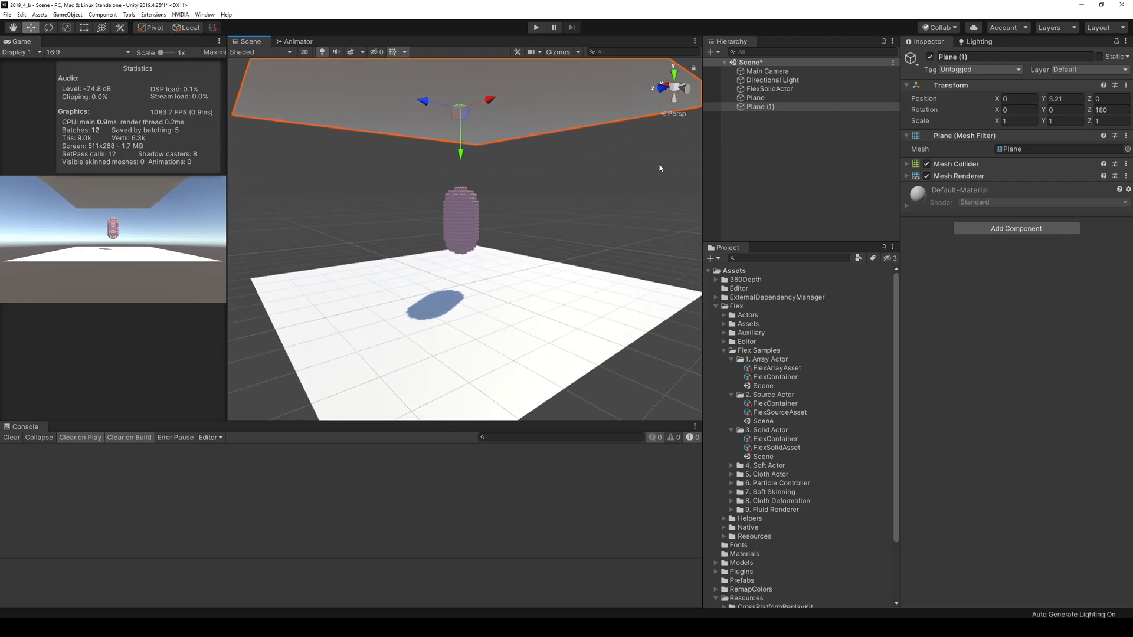
click(771, 149)
Run the scene, raise the lower Plane to about Y 2.89 to push the solid capsule towards the ceiling, and end the run.
click(530, 28)
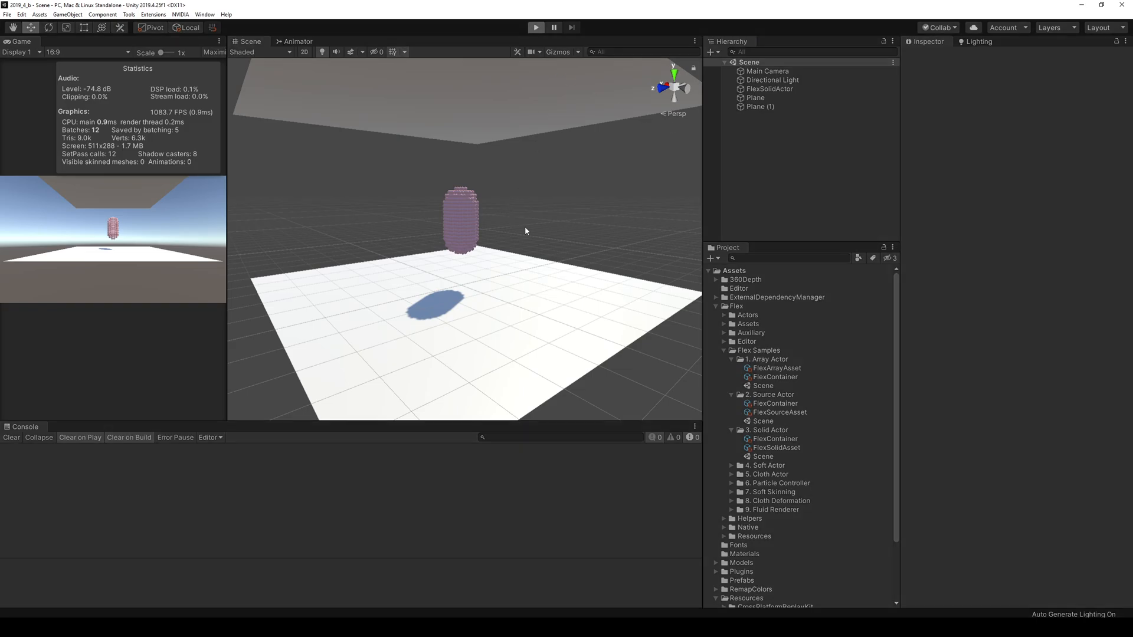
click(756, 98)
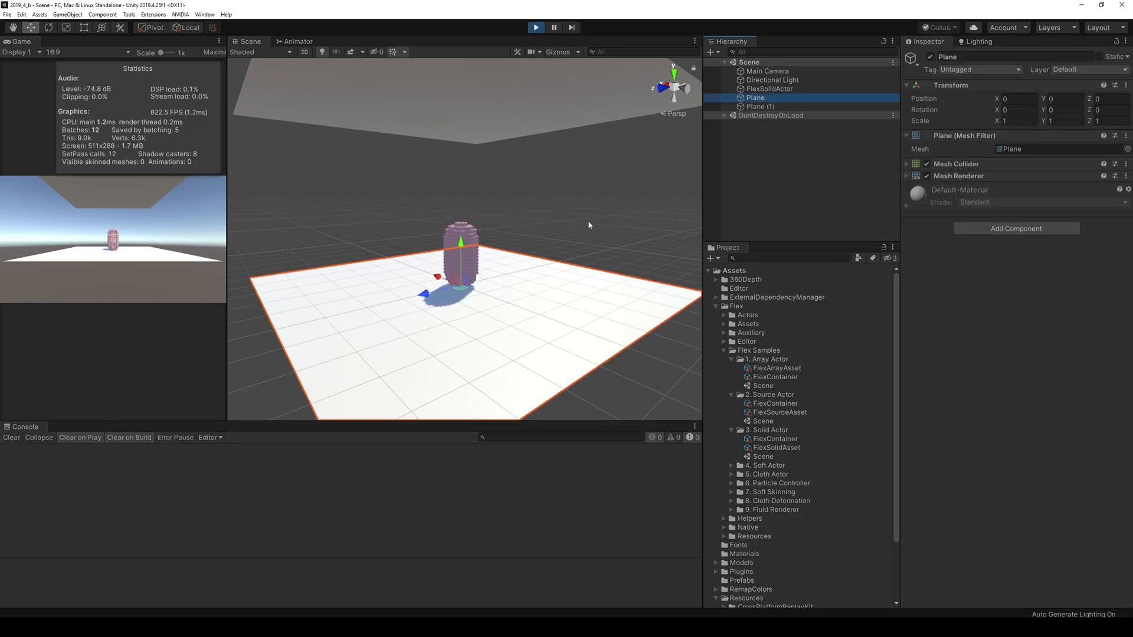
drag(461, 251, 463, 233)
drag(463, 234, 457, 159)
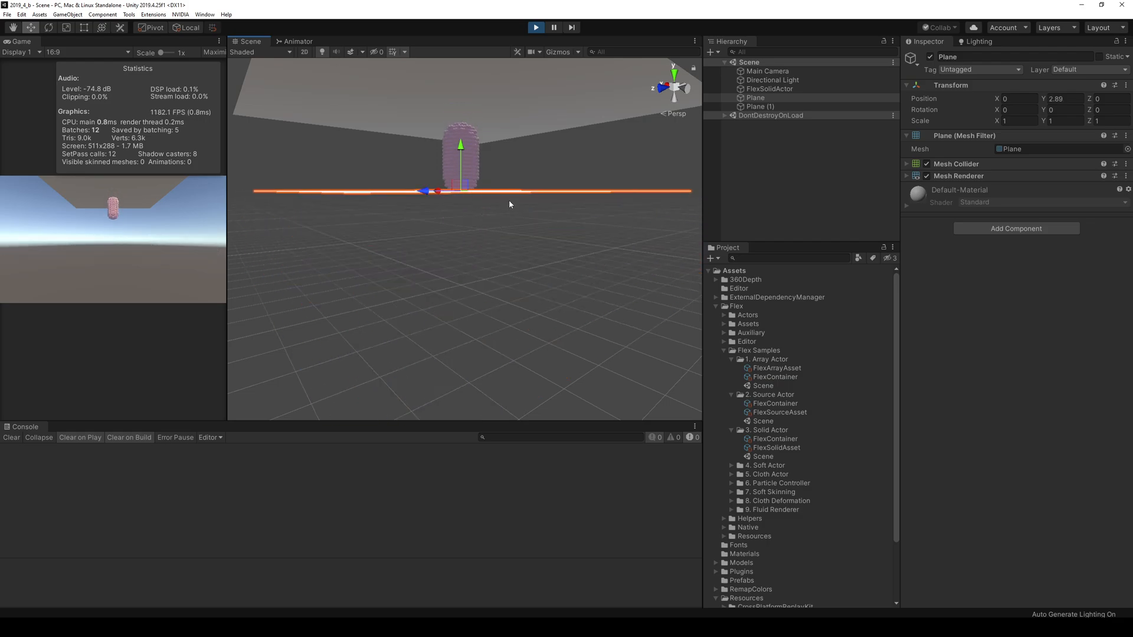
key(ctrl+p)
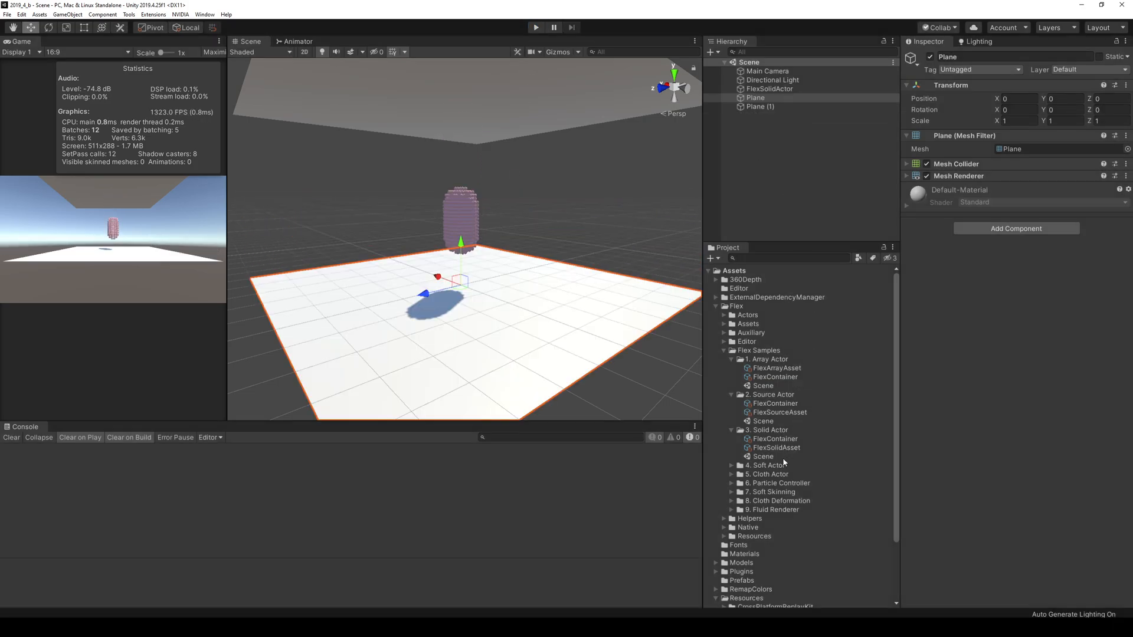
Open the scene of the 4. Soft Actor sample and test-run it.
click(767, 465)
key(Right)
key(Down)
key(Down)
key(Down)
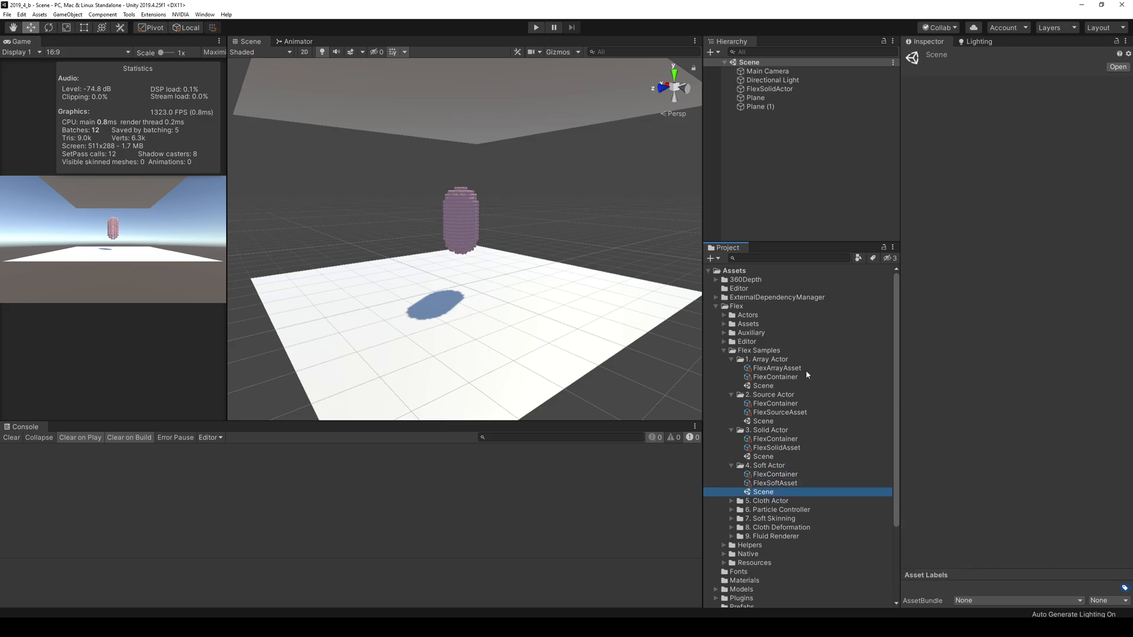
key(Return)
key(ctrl+p)
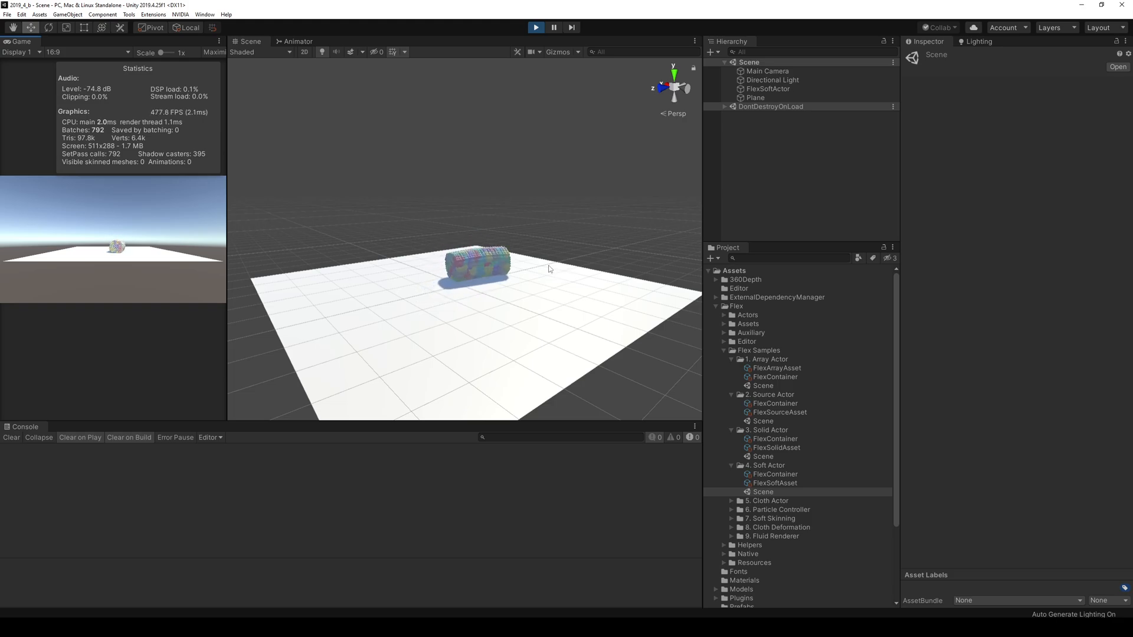
click(536, 27)
Duplicate the Plane in the soft actor scene, rotate the copy 180 degrees about Z and raise it to Y 4.45.
click(756, 98)
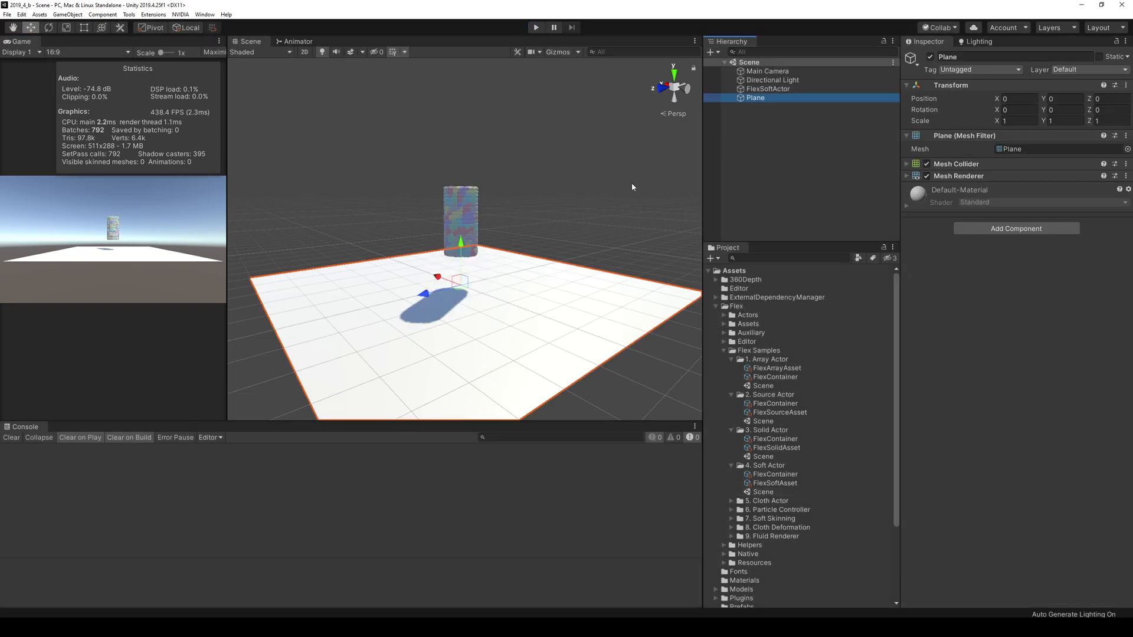
key(ctrl+d)
key(e)
drag(479, 262, 538, 266)
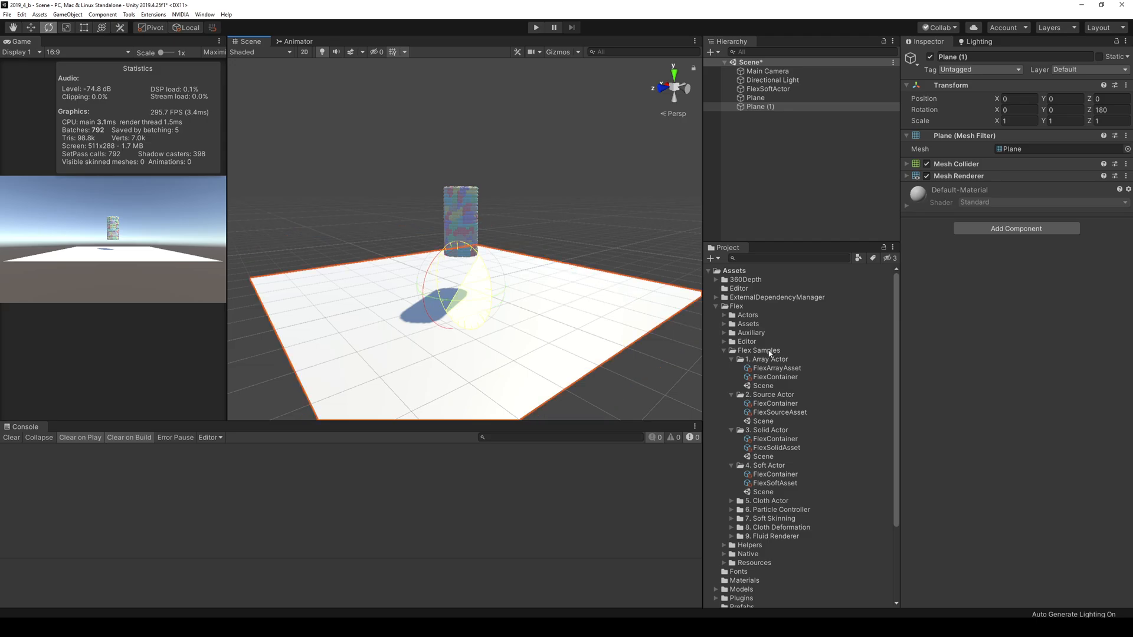
key(w)
drag(470, 317, 471, 171)
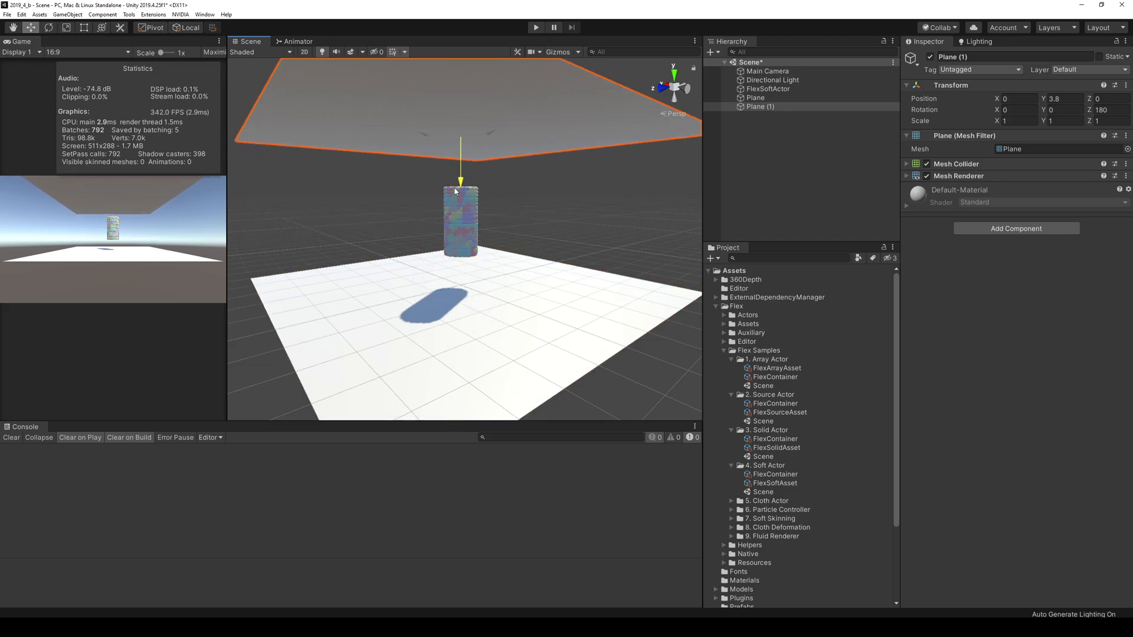
Run the scene and raise the lower Plane to about Y 3.27 to squeeze the soft body against the ceiling plane.
click(534, 29)
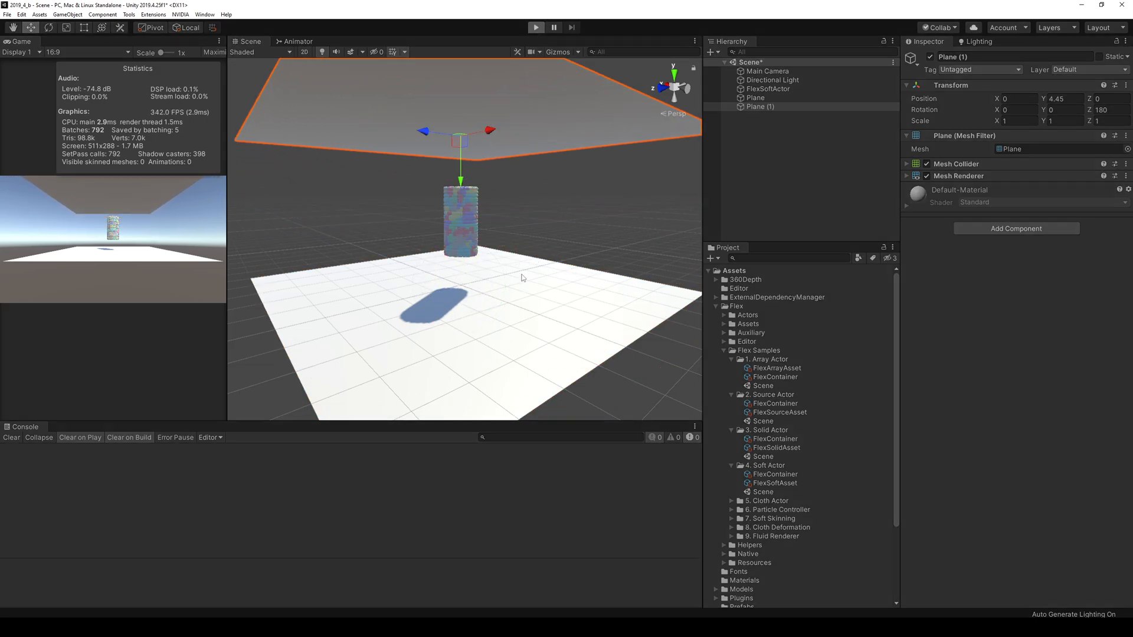
alt+drag(515, 286, 489, 322)
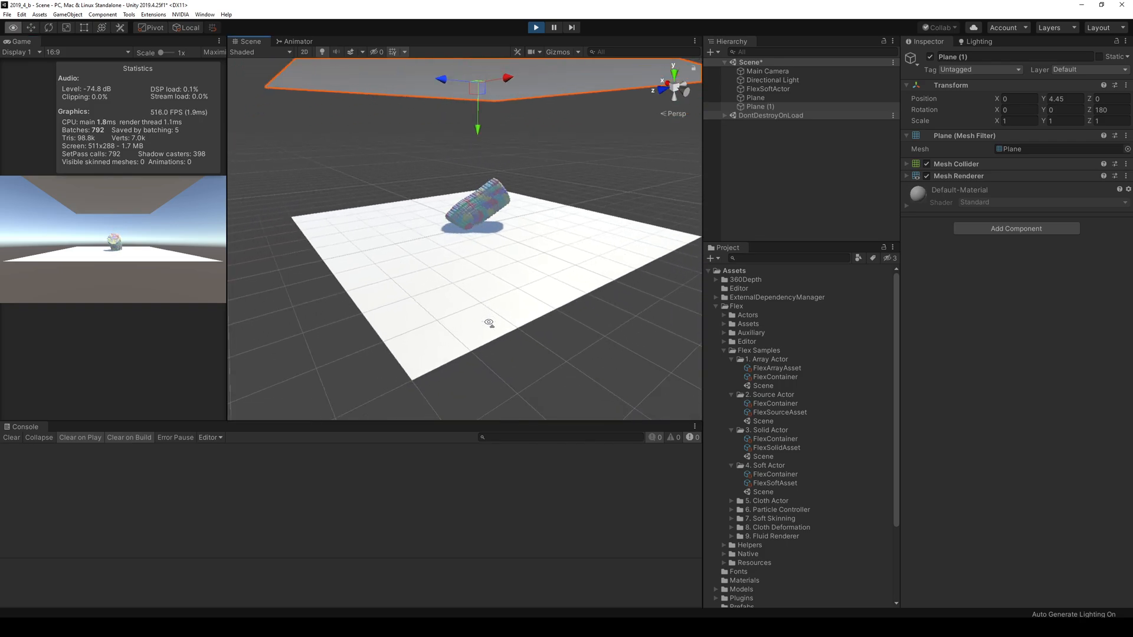
right_drag(489, 323, 496, 285)
click(495, 286)
right_drag(515, 233, 517, 213)
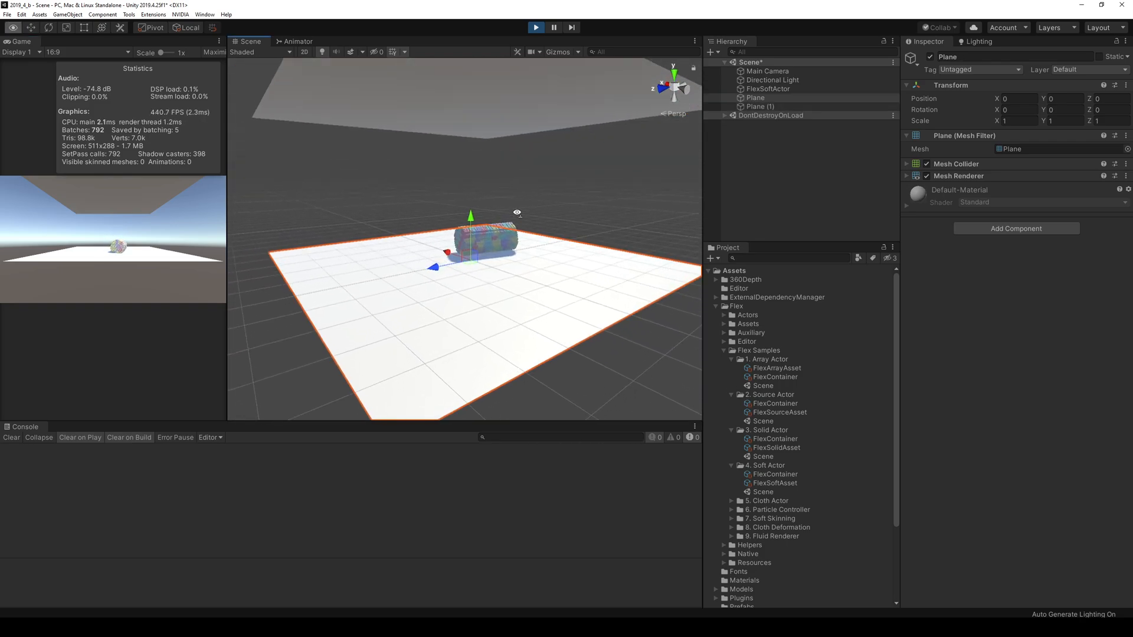
drag(470, 220, 471, 125)
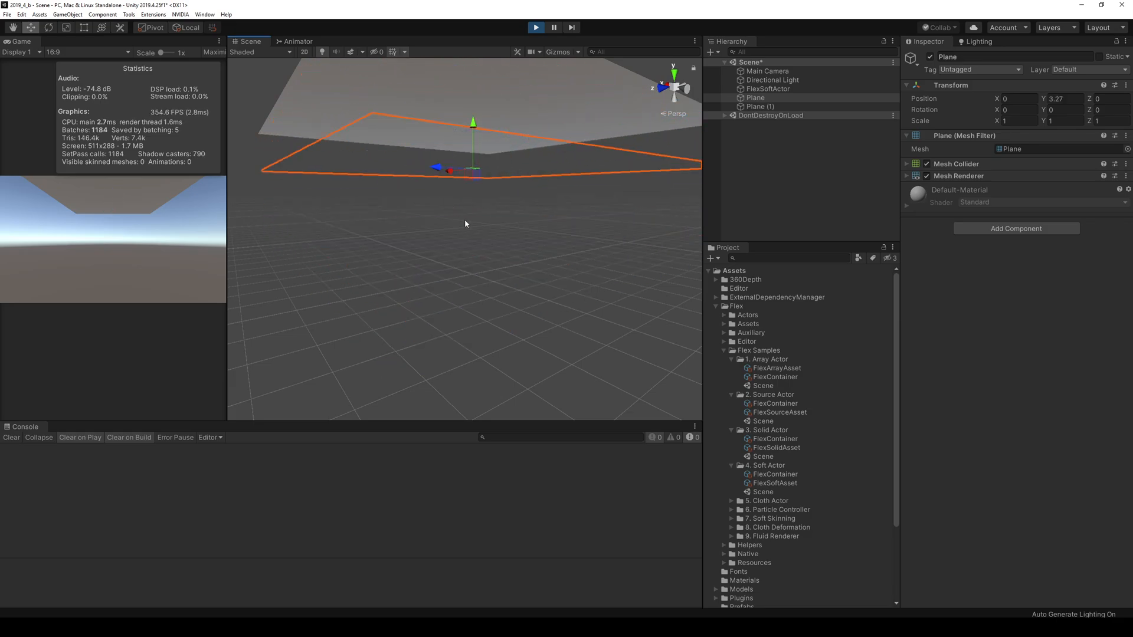
Examine the soft body squeezed between the two planes up close and end the run.
mouse_move(517, 176)
alt+mouse_down()
mouse_move(520, 103)
mouse_move(519, 174)
alt+mouse_up()
scroll(520, 176, up, 6)
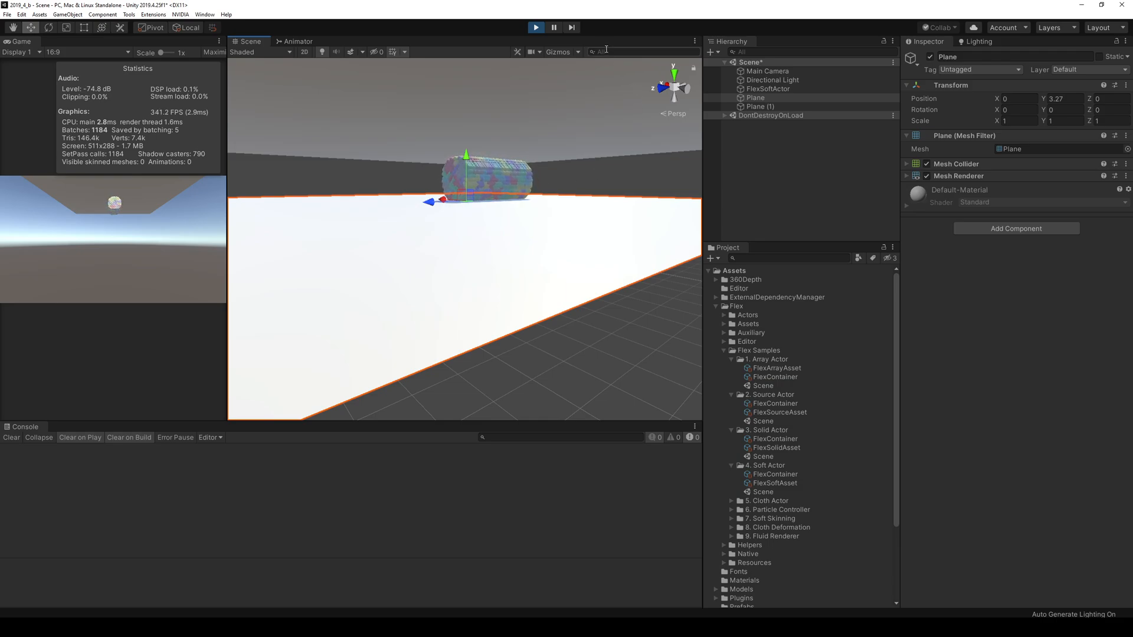
click(541, 29)
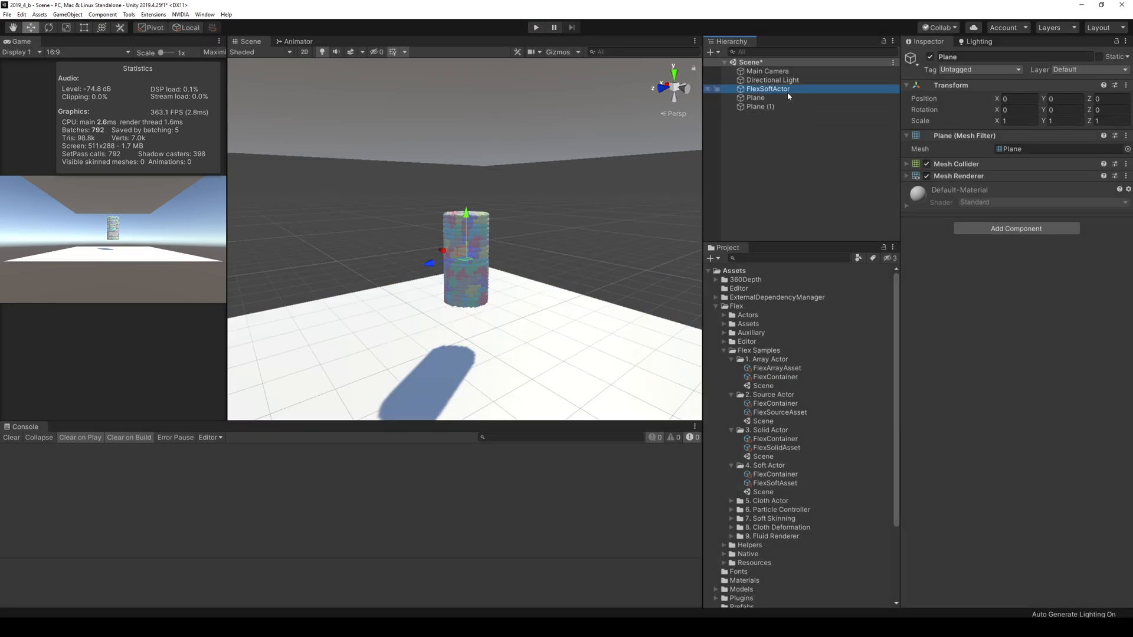
Try two copies of FlexSoftActor placed at about X -0.41, Y 2, Z 1.77 and test-run the scene.
click(770, 89)
drag(467, 260, 402, 273)
key(ctrl+d)
click(536, 27)
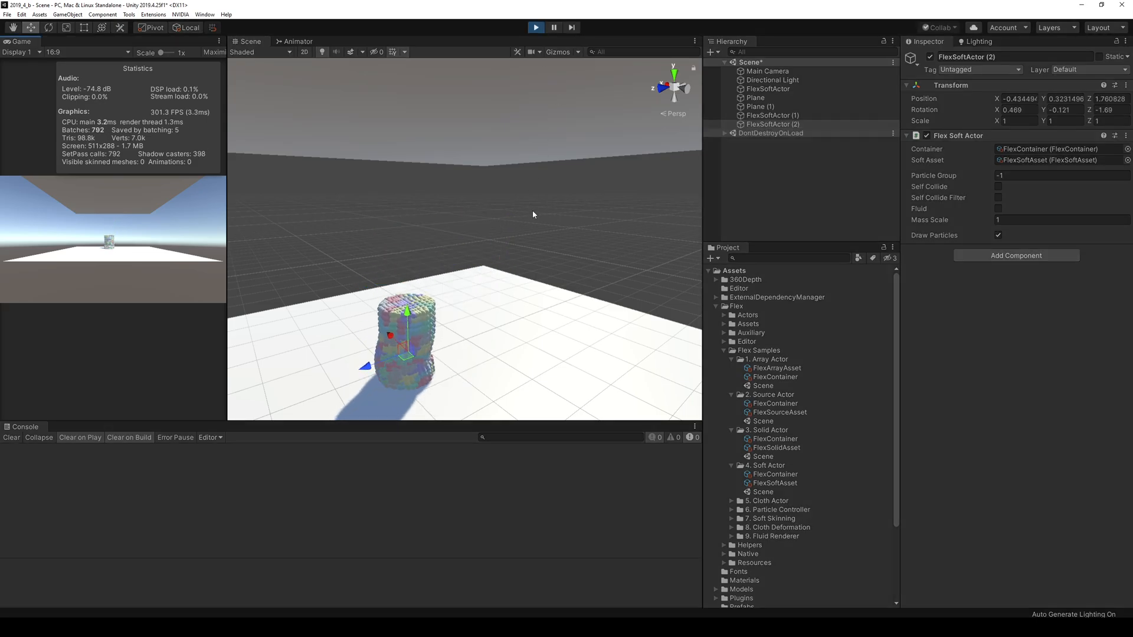
click(538, 28)
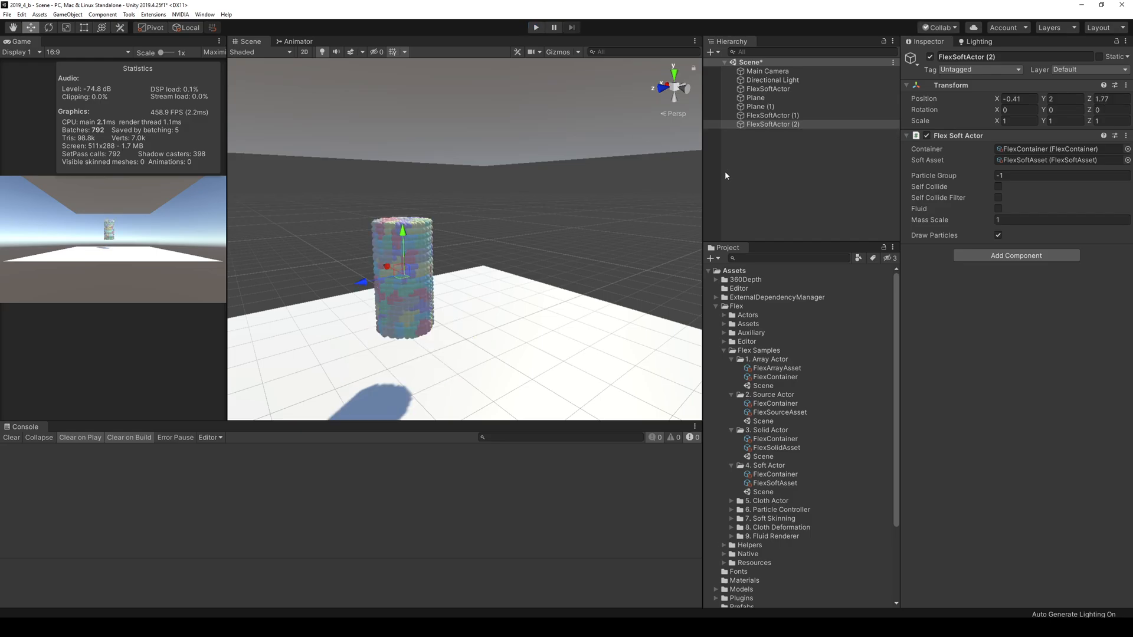
Undo the duplication and repositioning of the soft actors.
key(ctrl+z)
key(ctrl+z)
key(ctrl+z)
key(ctrl+z)
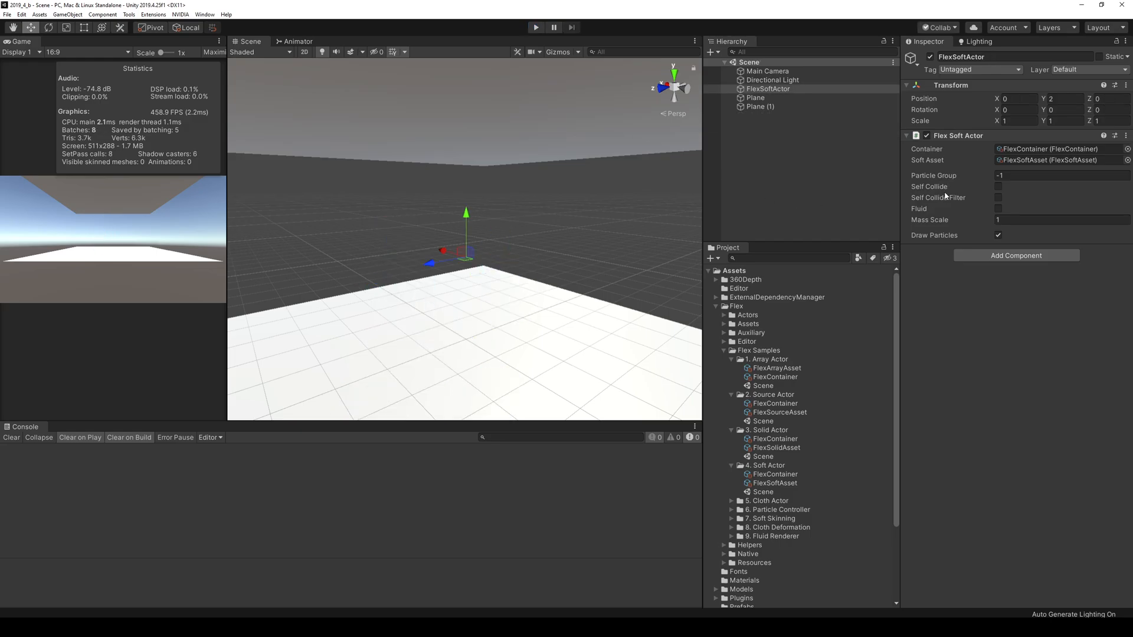
Open the scene of the 5. Cloth Actor sample.
click(775, 500)
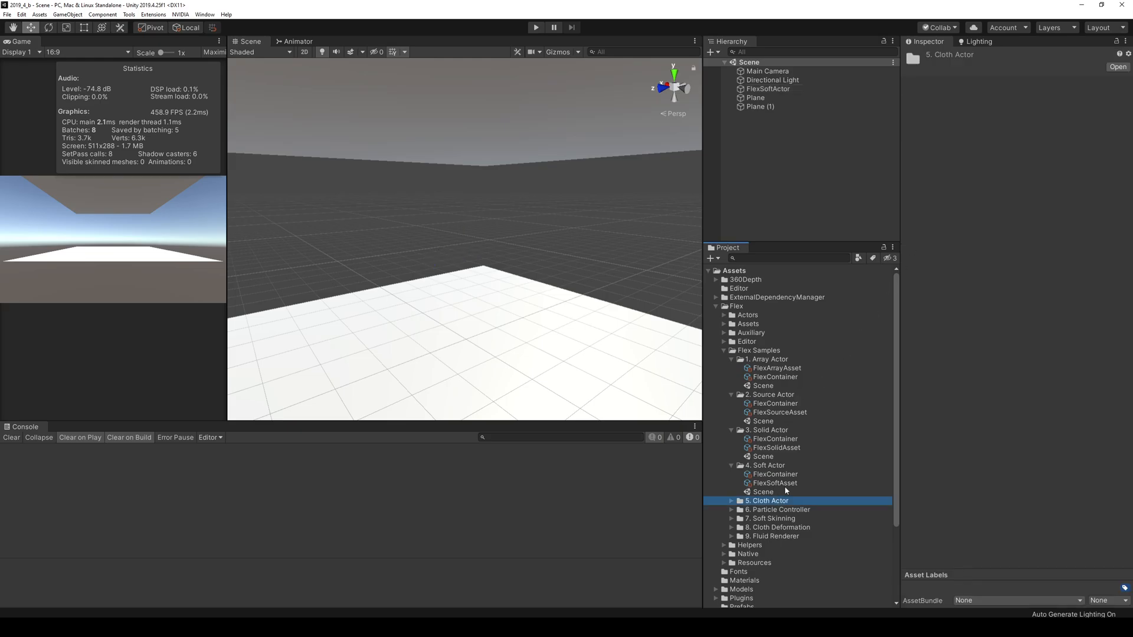
key(Right)
scroll(819, 367, down, 4)
key(Down)
key(Down)
key(Down)
key(Return)
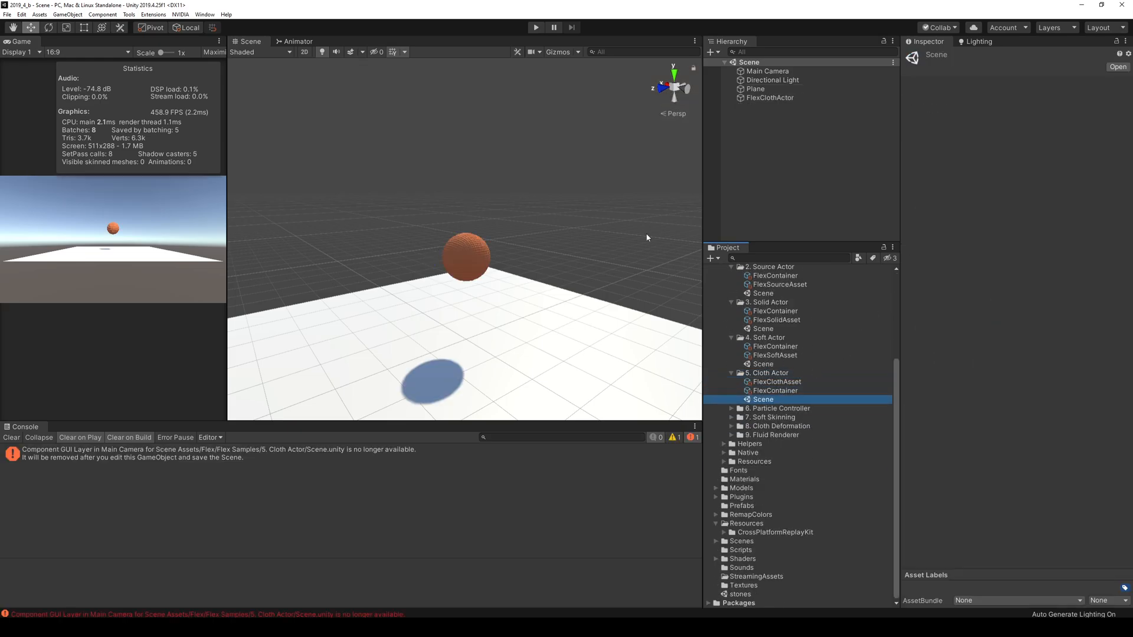
Run the cloth scene and raise the Plane to about Y 0.86 beneath the cloth ball.
click(536, 28)
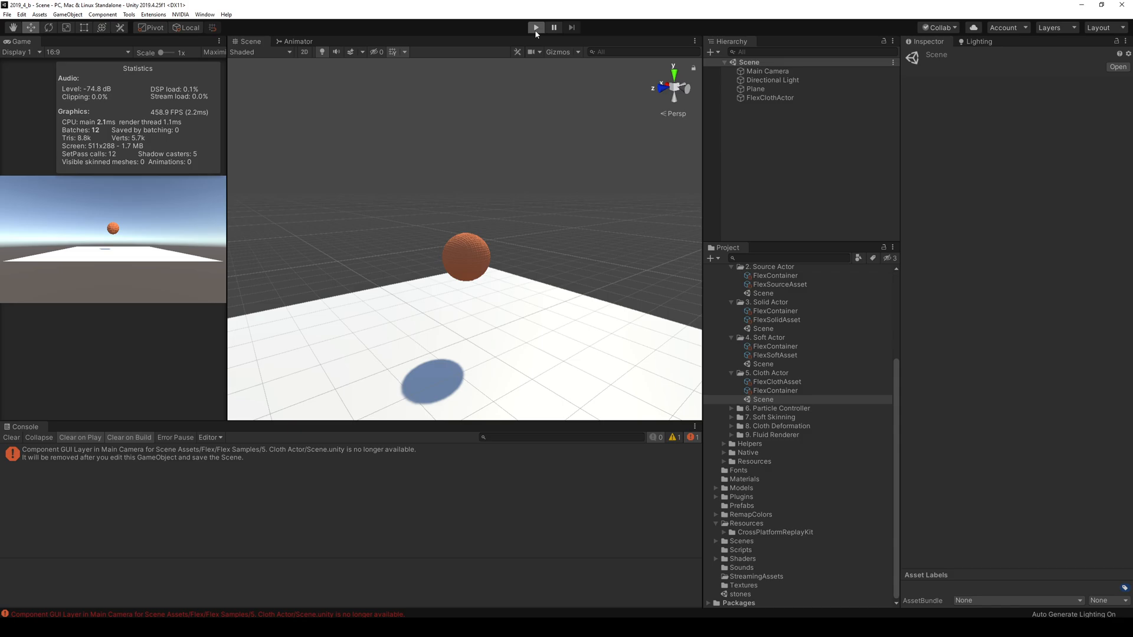
right_drag(518, 225, 524, 278)
click(524, 283)
scroll(524, 283, down, 3)
mouse_move(459, 235)
mouse_down()
mouse_move(459, 211)
mouse_move(471, 226)
mouse_up()
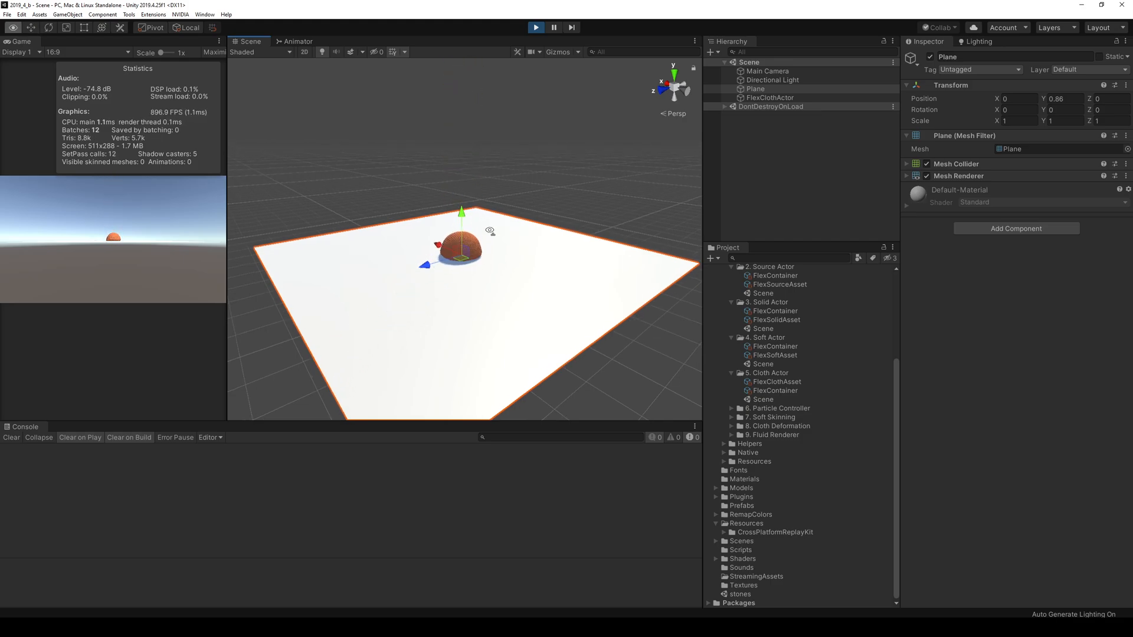
Inspect the cloth ball up close, raise the Plane further to about Y 0.978, and end the run.
scroll(492, 235, up, 10)
right_drag(492, 234, 491, 239)
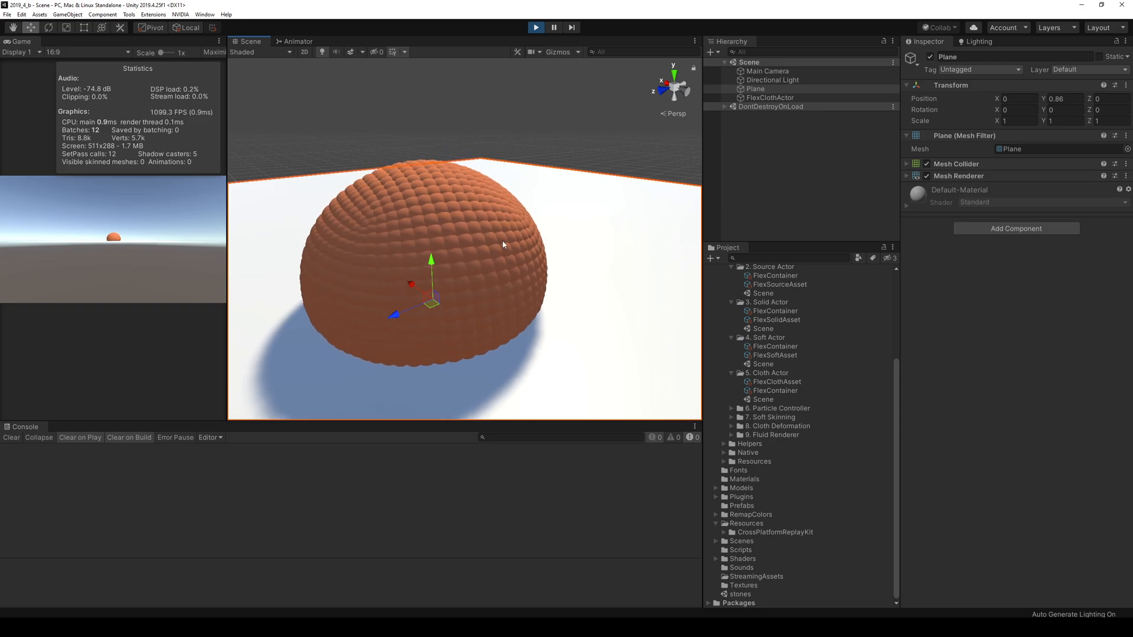
click(775, 98)
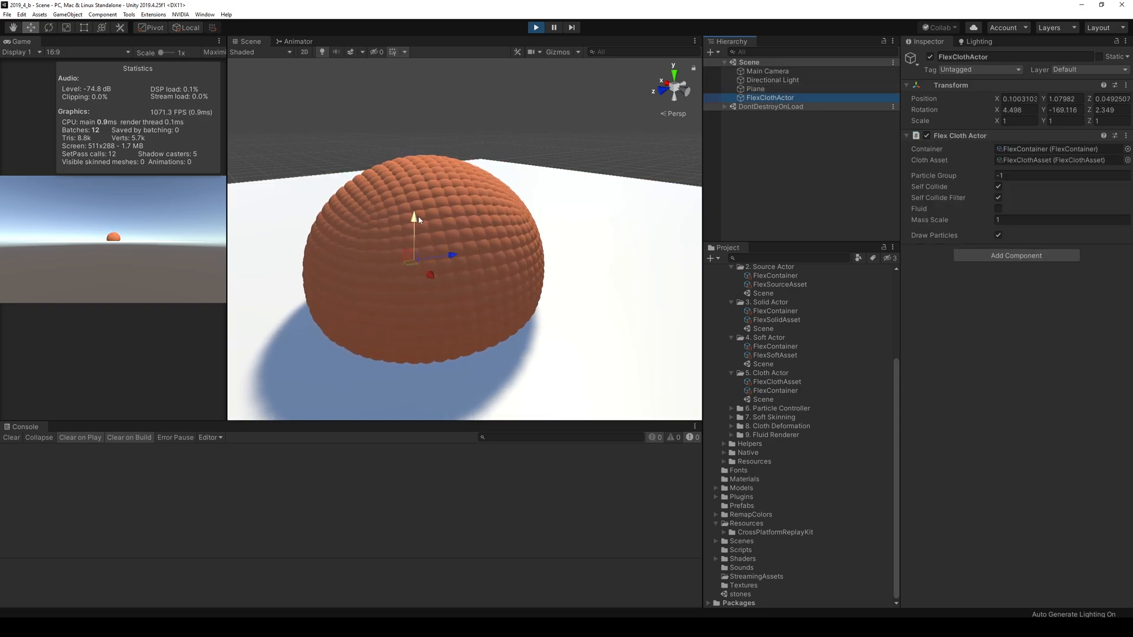
click(611, 213)
mouse_move(437, 259)
mouse_down()
mouse_move(429, 232)
mouse_move(432, 272)
mouse_move(431, 251)
mouse_up()
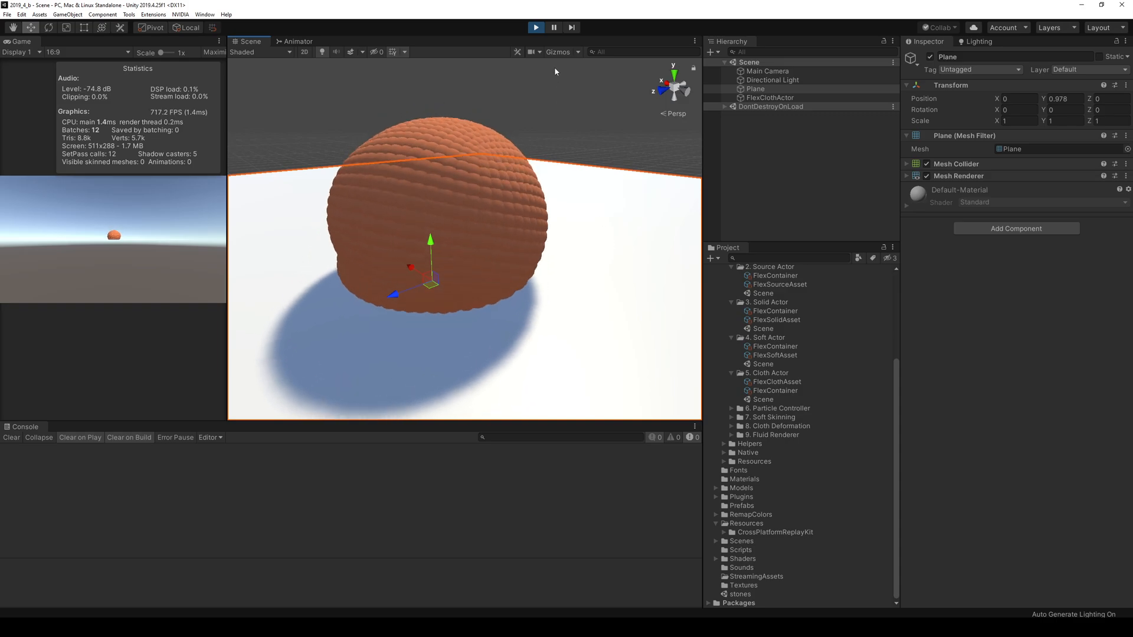
click(536, 28)
Locate the container and cloth asset that FlexClothActor uses in the project.
click(809, 98)
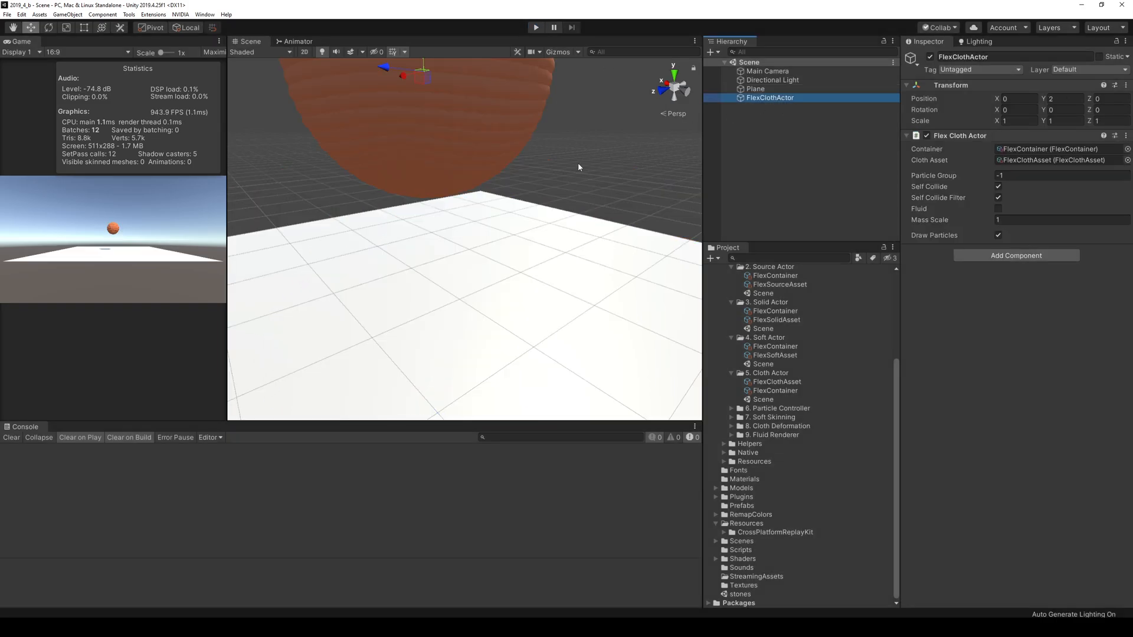
key(f)
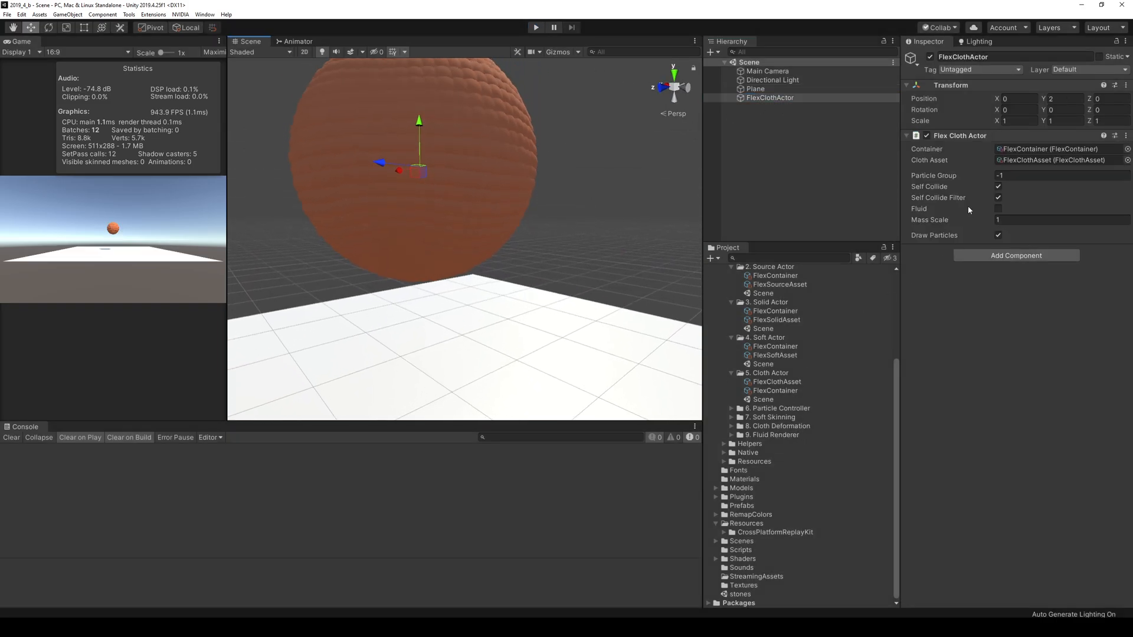
click(1050, 160)
click(1050, 149)
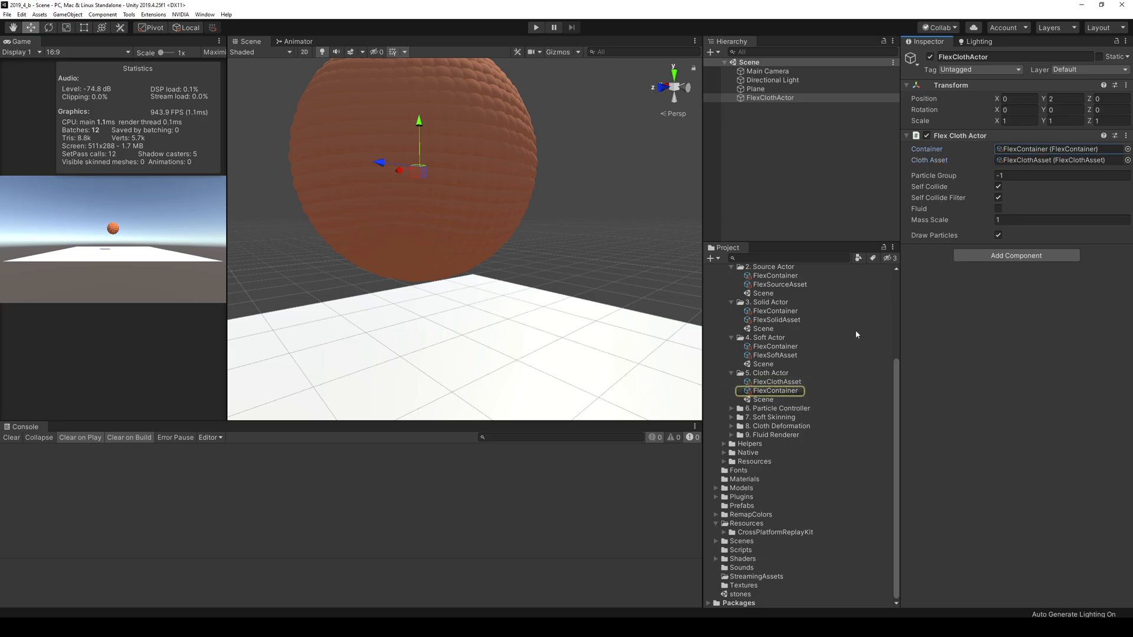
Try other reference meshes for FlexClothAsset, including Plane, Cylinder and Cube, and settle on Capsule.
click(778, 391)
key(Up)
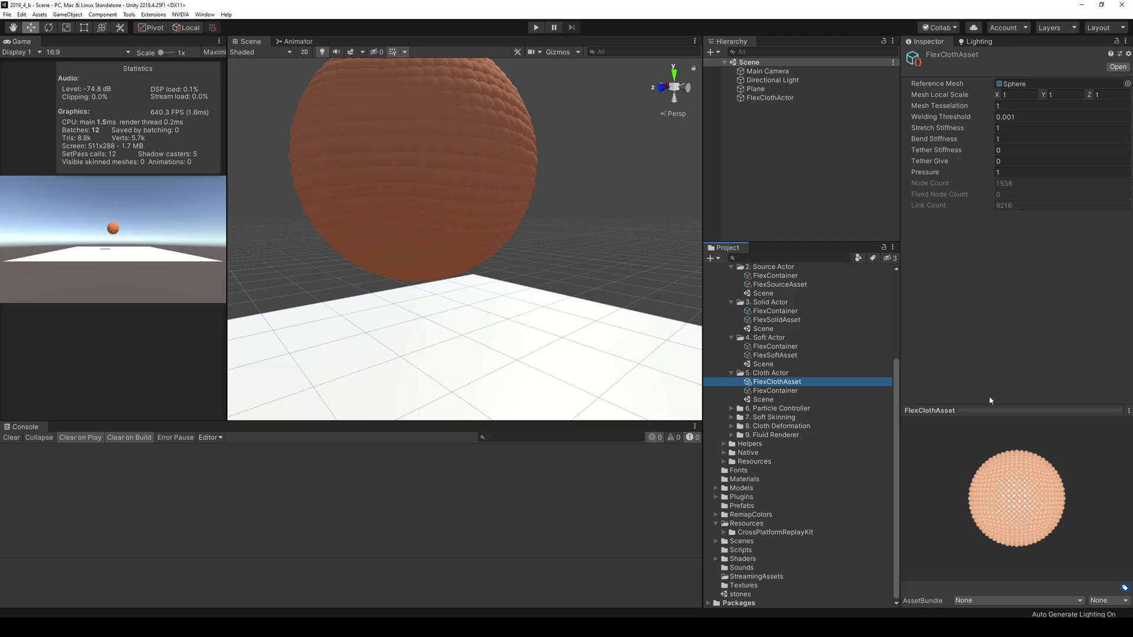
key(Down)
key(Up)
click(1127, 84)
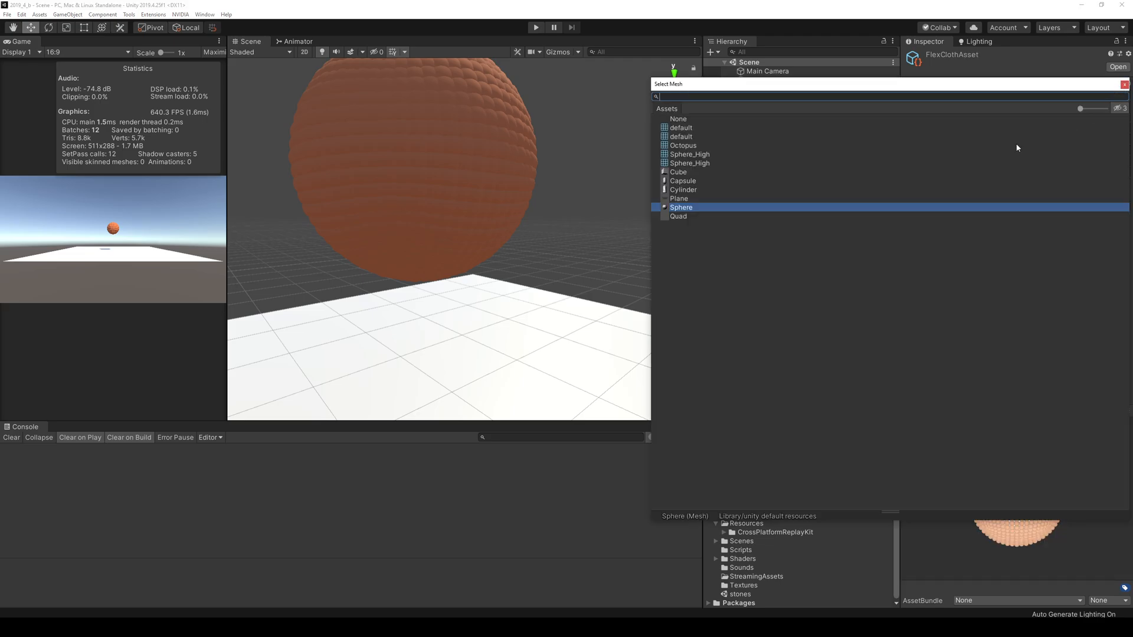
click(685, 199)
click(687, 190)
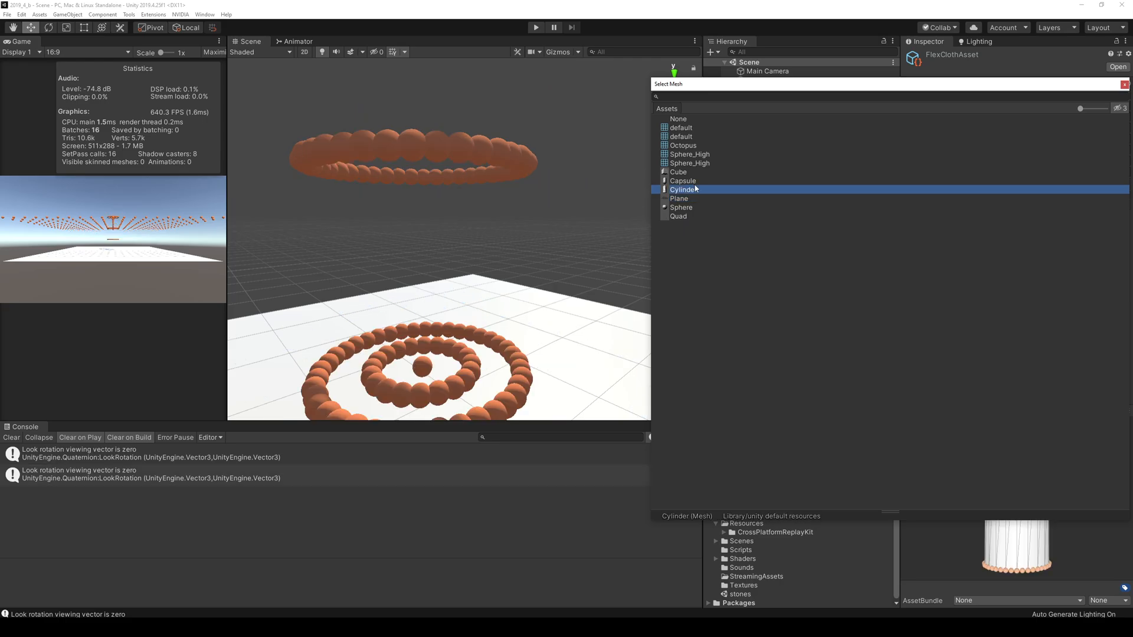
key(Up)
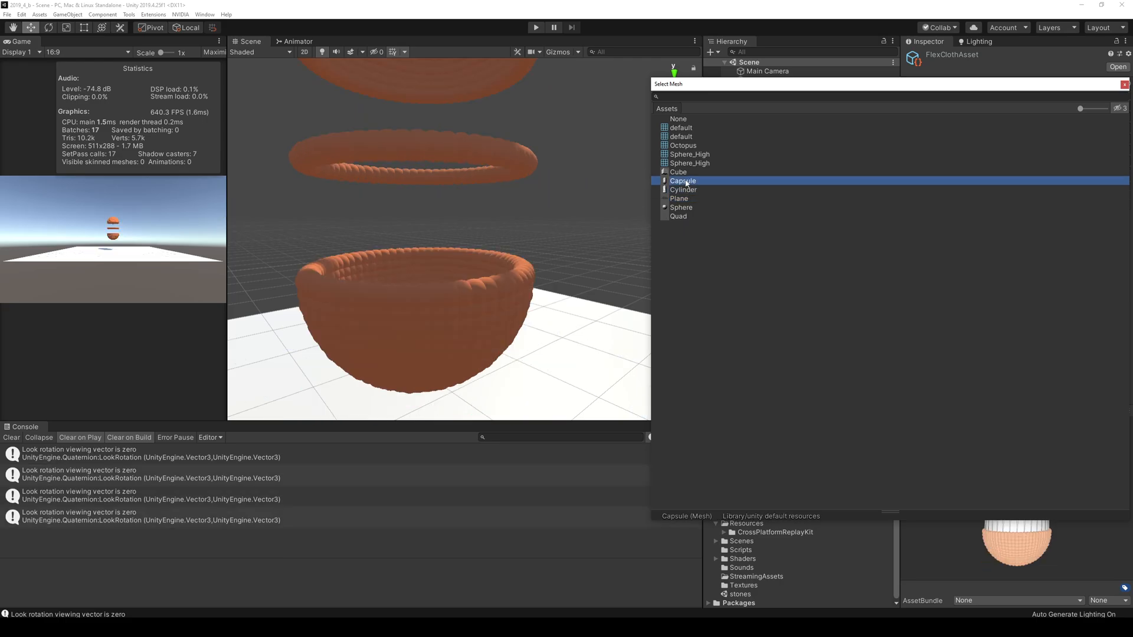
click(685, 174)
double_click(686, 182)
scroll(564, 212, down, 5)
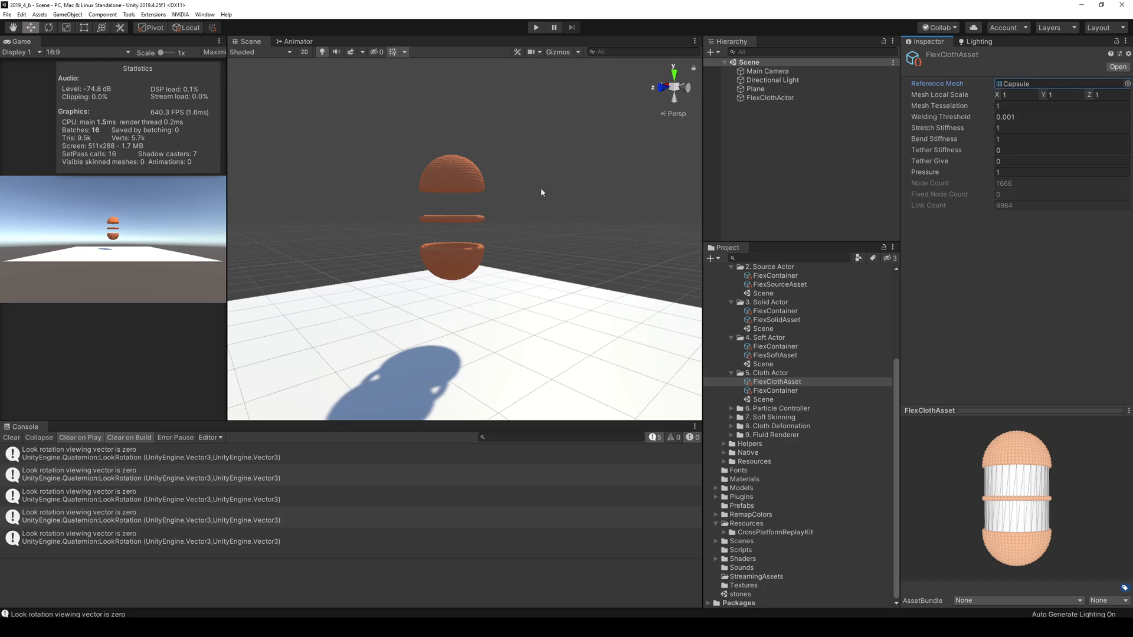
Run the scene with the capsule cloth, raise the Plane to about Y 0.652, and end the run.
click(538, 31)
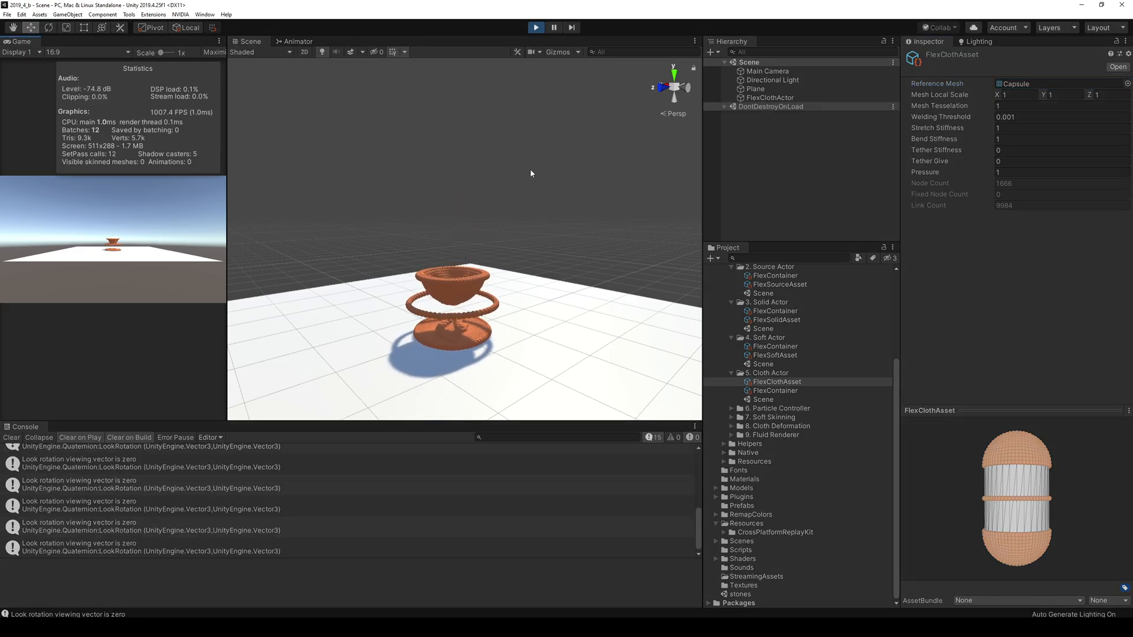
click(498, 308)
drag(452, 291, 452, 254)
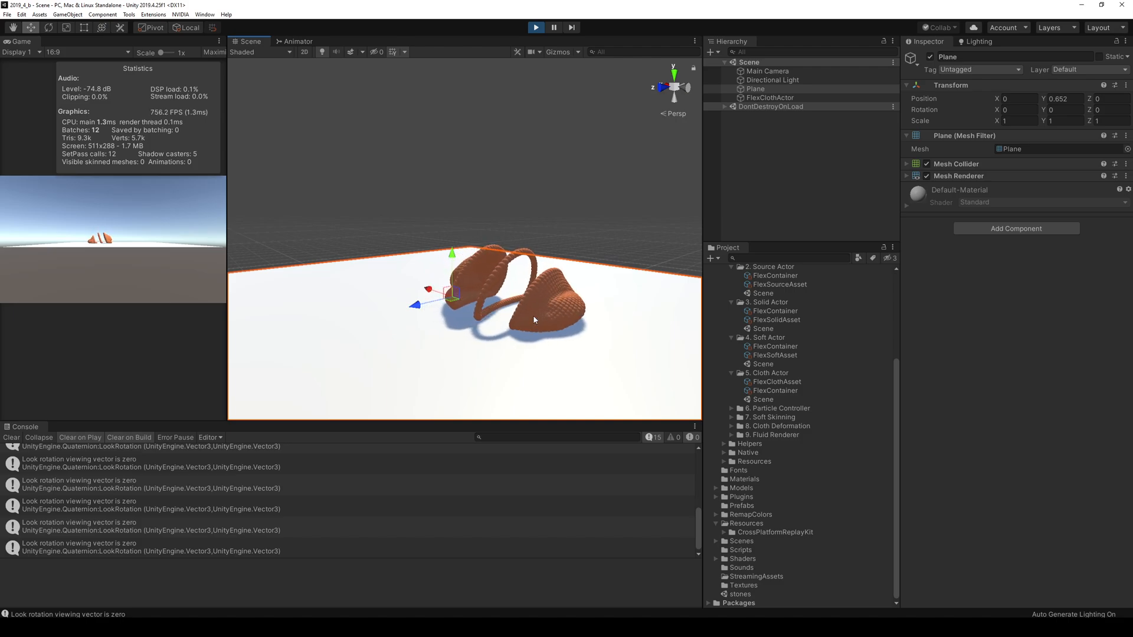
click(536, 27)
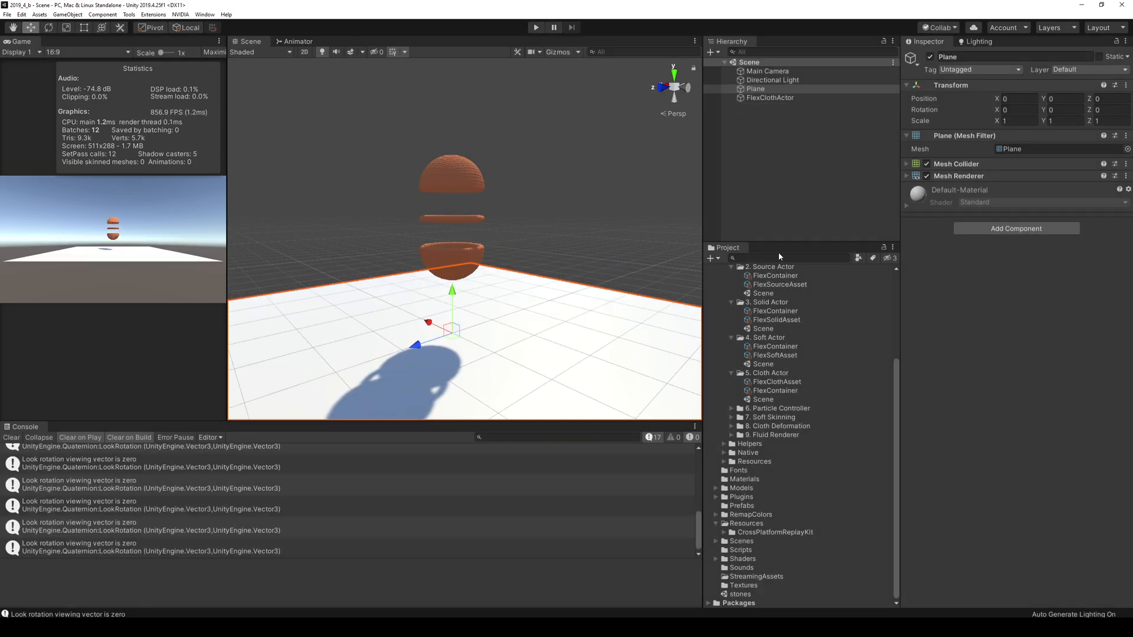
Step through the available reference meshes for FlexClothAsset and set it back to Sphere.
click(795, 390)
click(777, 382)
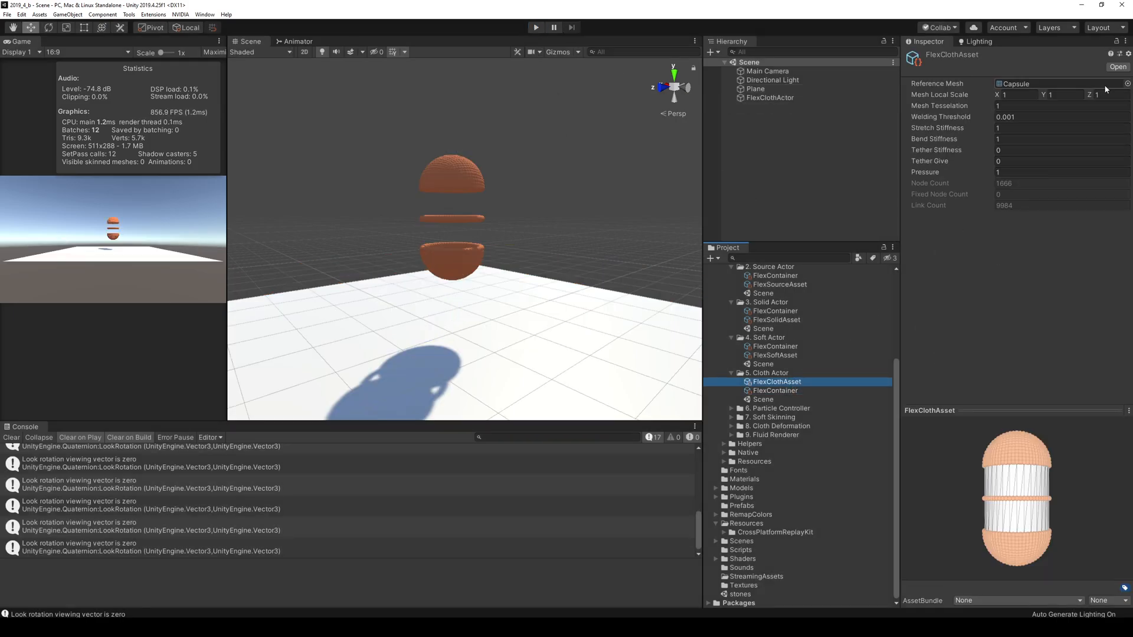
click(1125, 86)
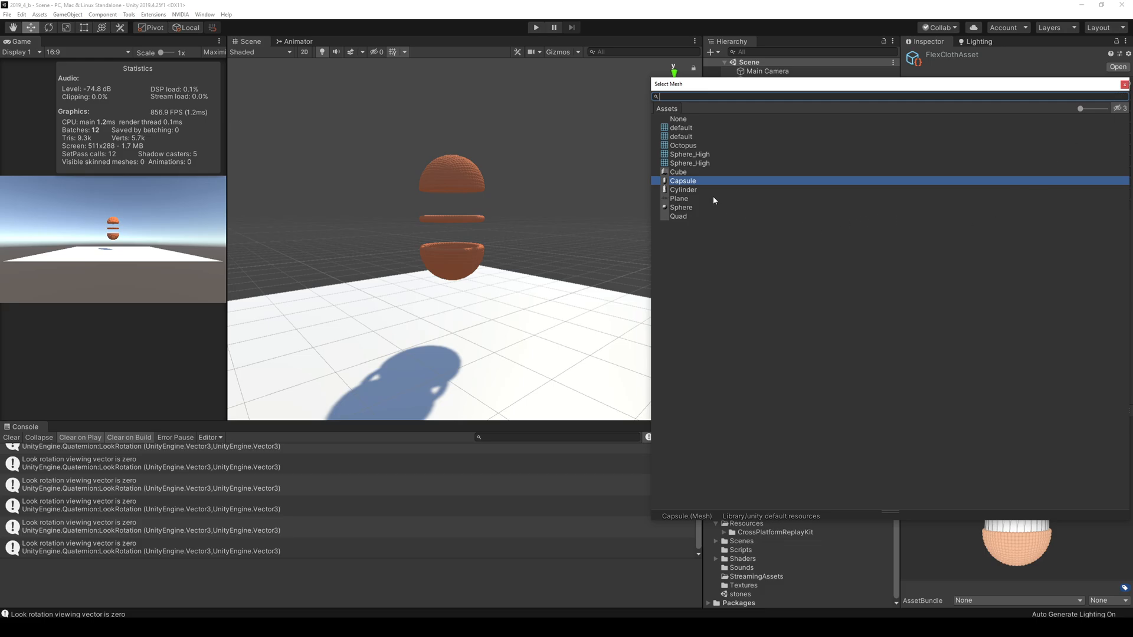
click(680, 171)
click(683, 181)
click(685, 190)
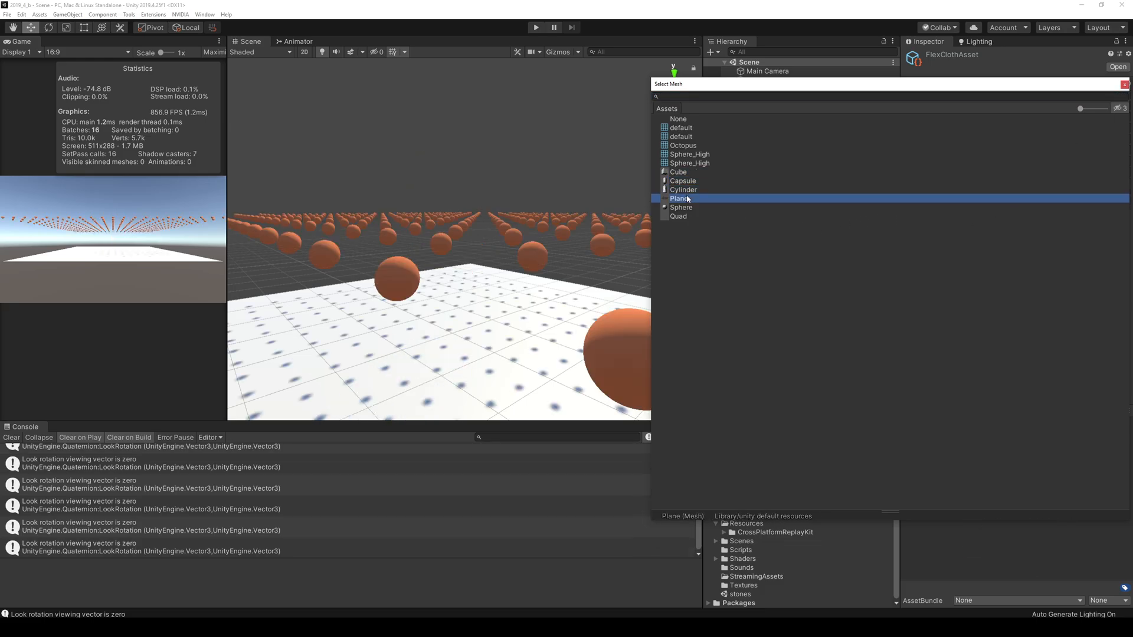
click(687, 207)
click(692, 216)
double_click(684, 207)
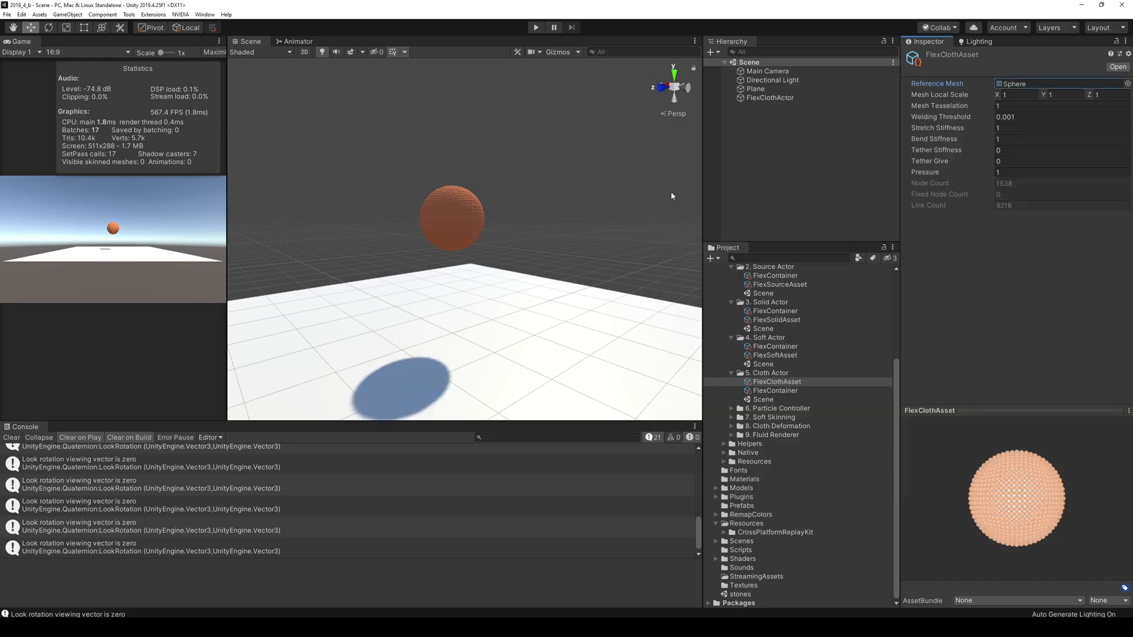
click(205, 14)
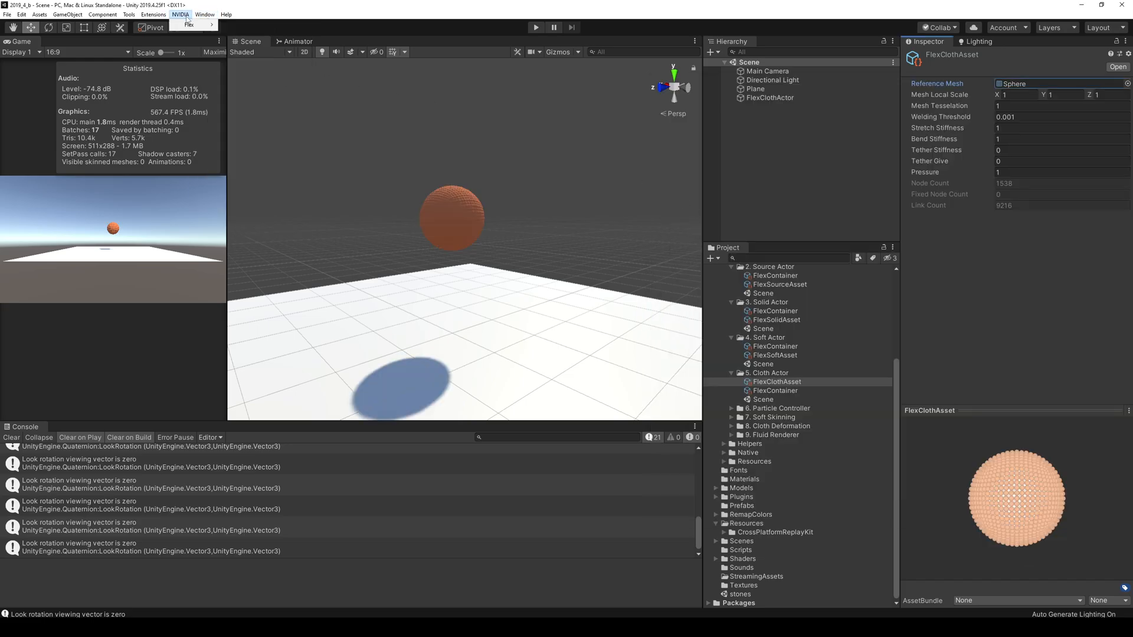
mouse_move(188, 24)
mouse_move(255, 28)
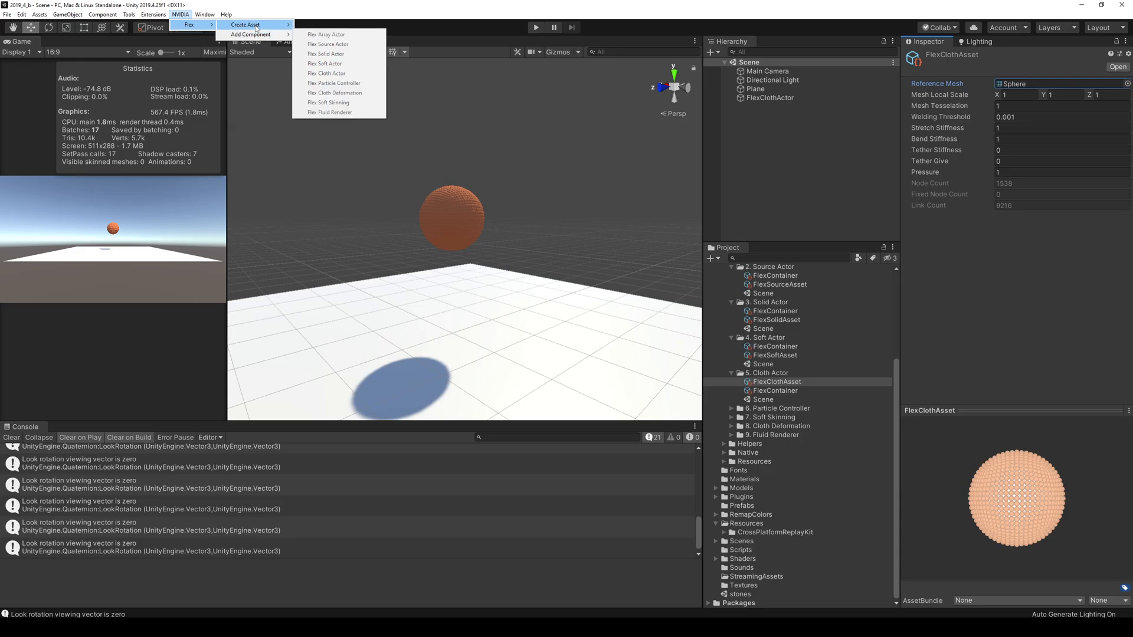
click(229, 7)
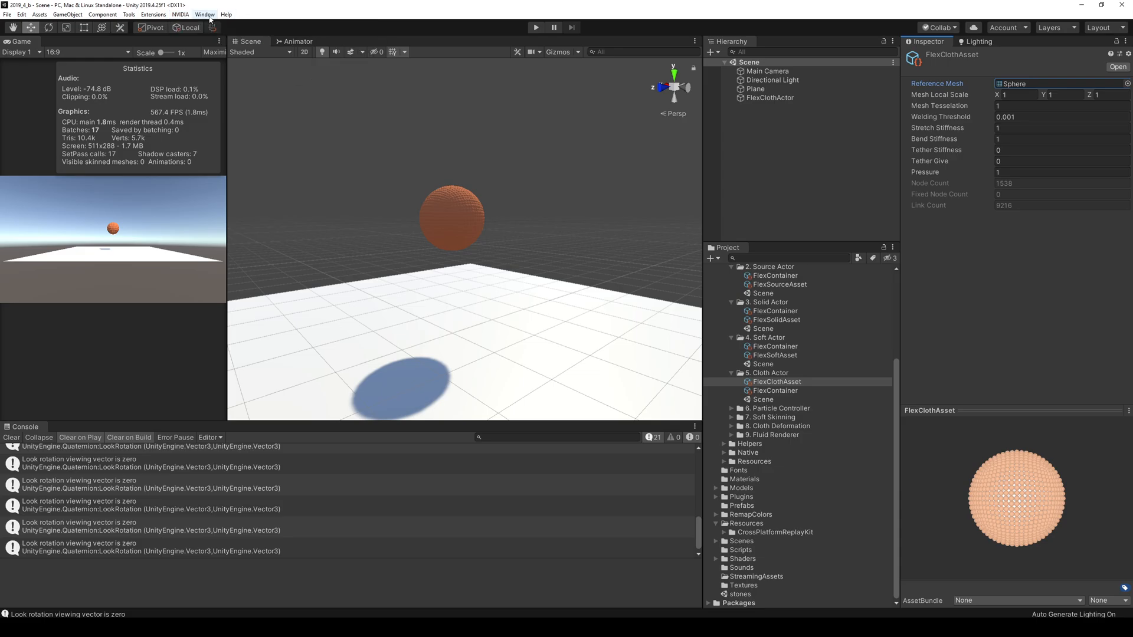
Open the Package Manager's My Assets list and search it for "3d".
click(210, 17)
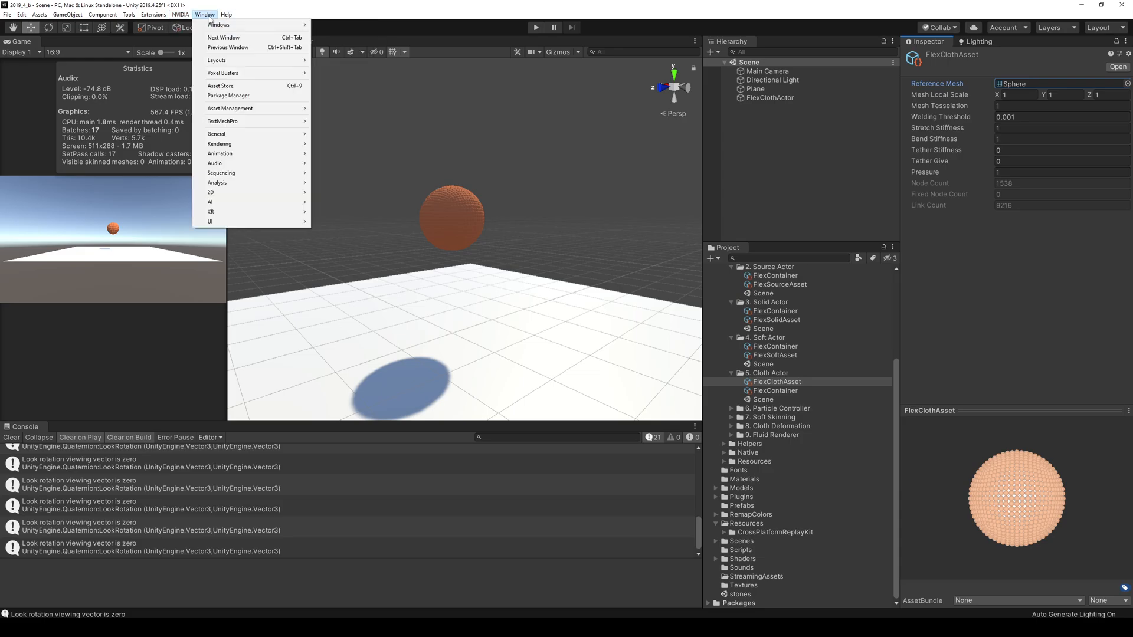
click(255, 96)
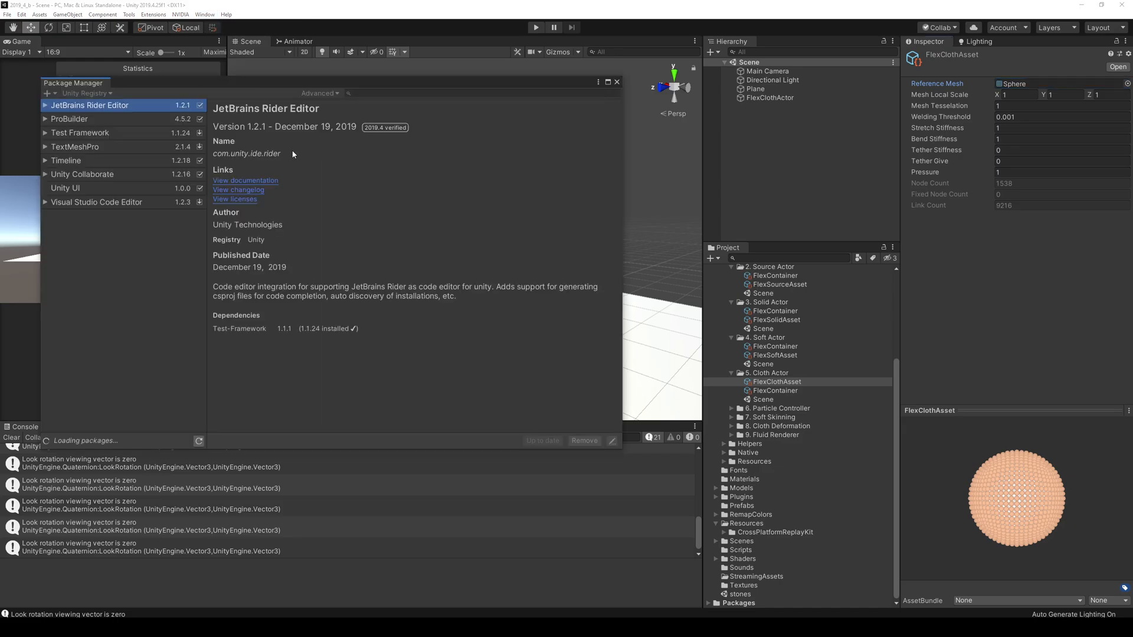
click(109, 94)
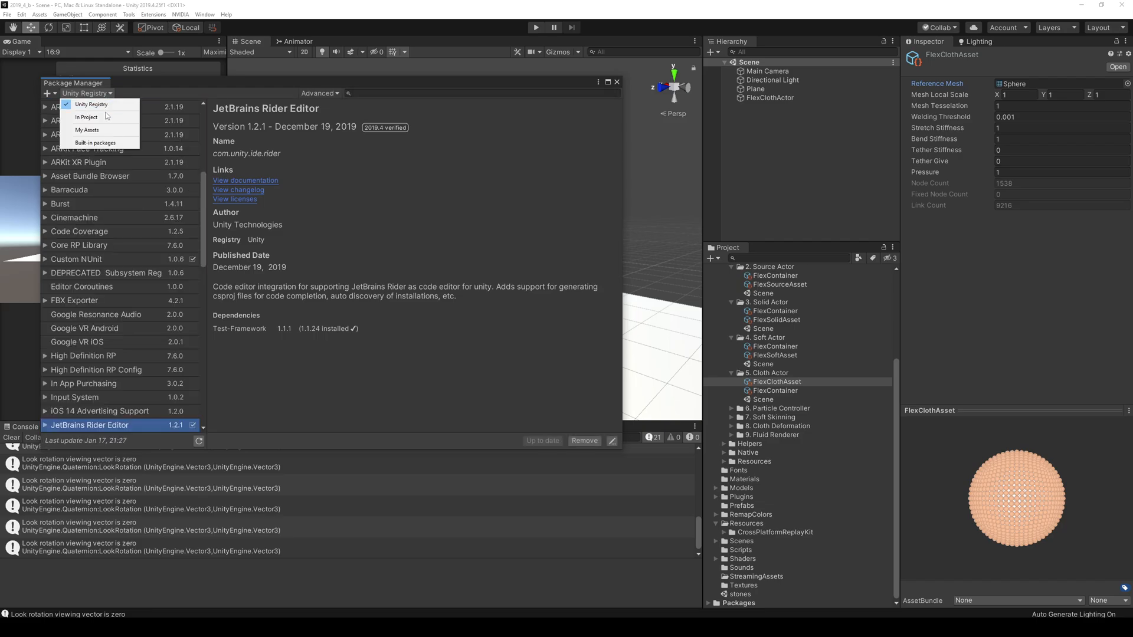
click(87, 117)
click(106, 94)
click(87, 132)
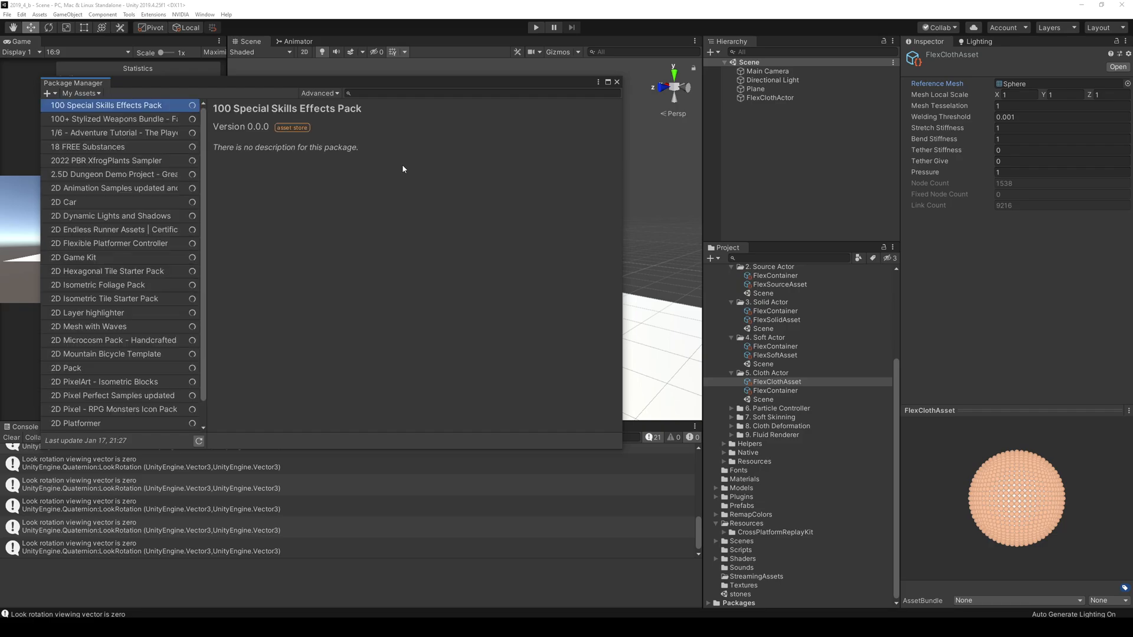
click(410, 91)
text(3d)
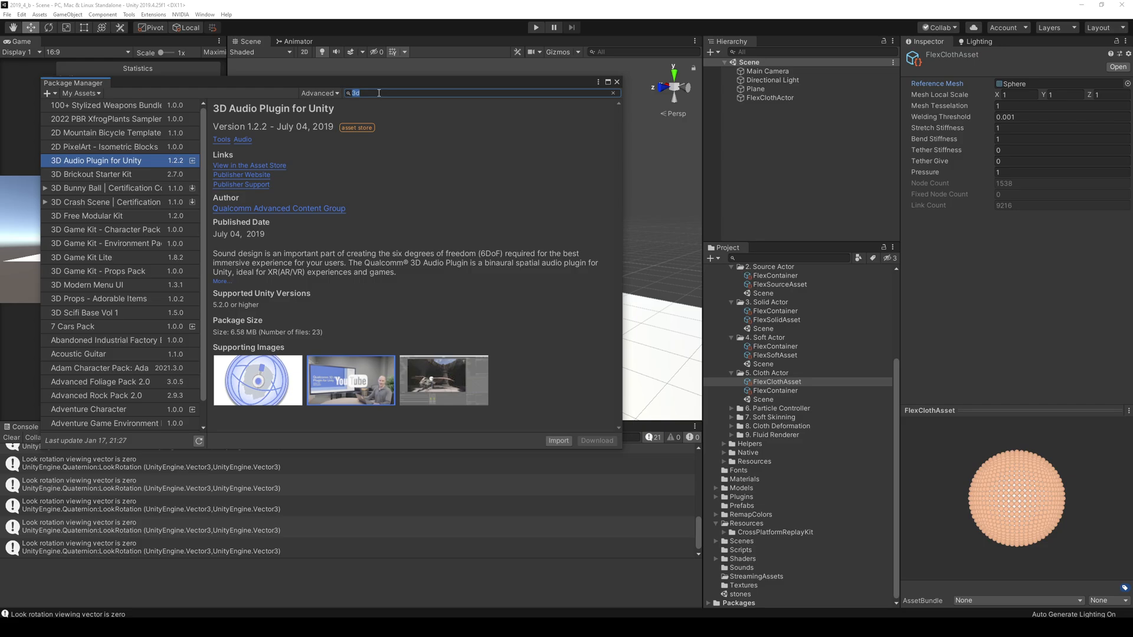
Search My Assets for "monster", load more results and view the details of the Monster package.
text(monster)
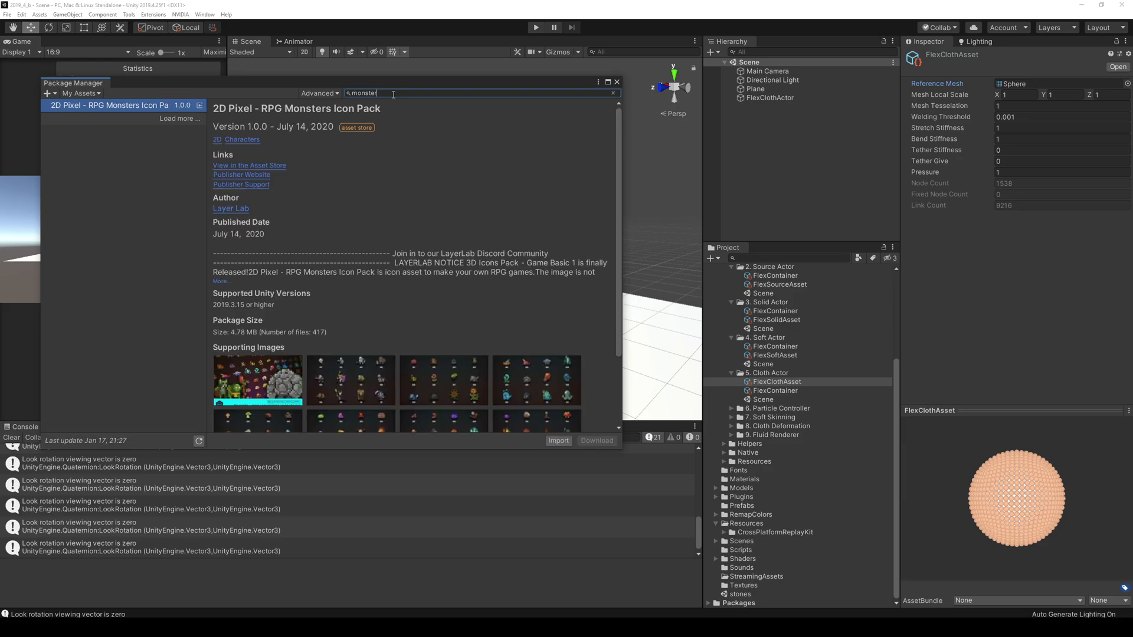
double_click(393, 94)
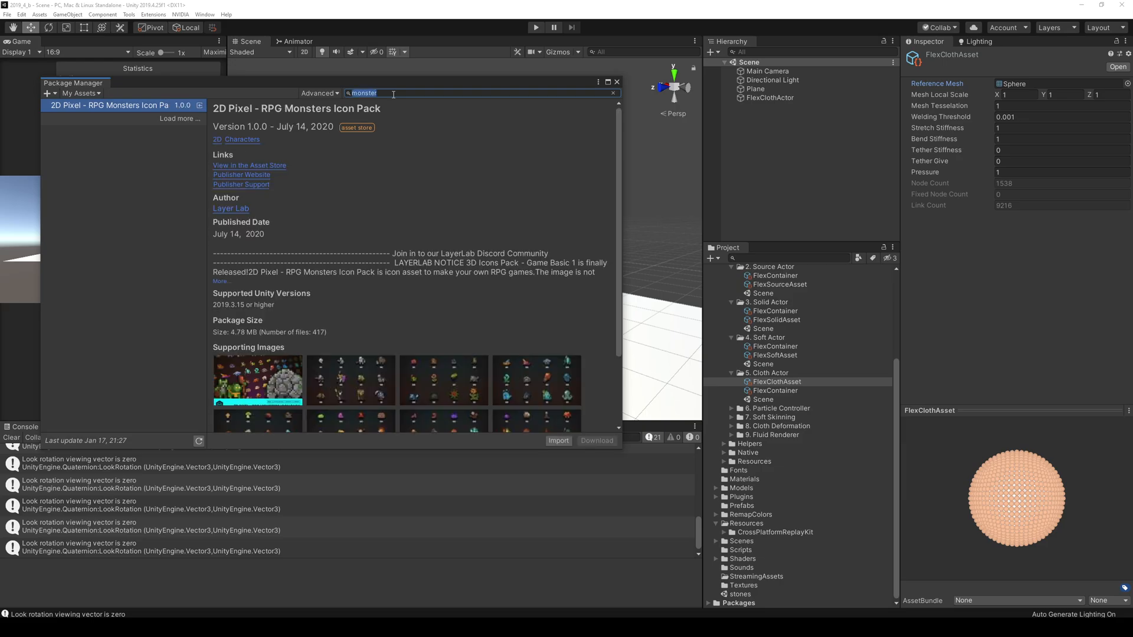
click(170, 120)
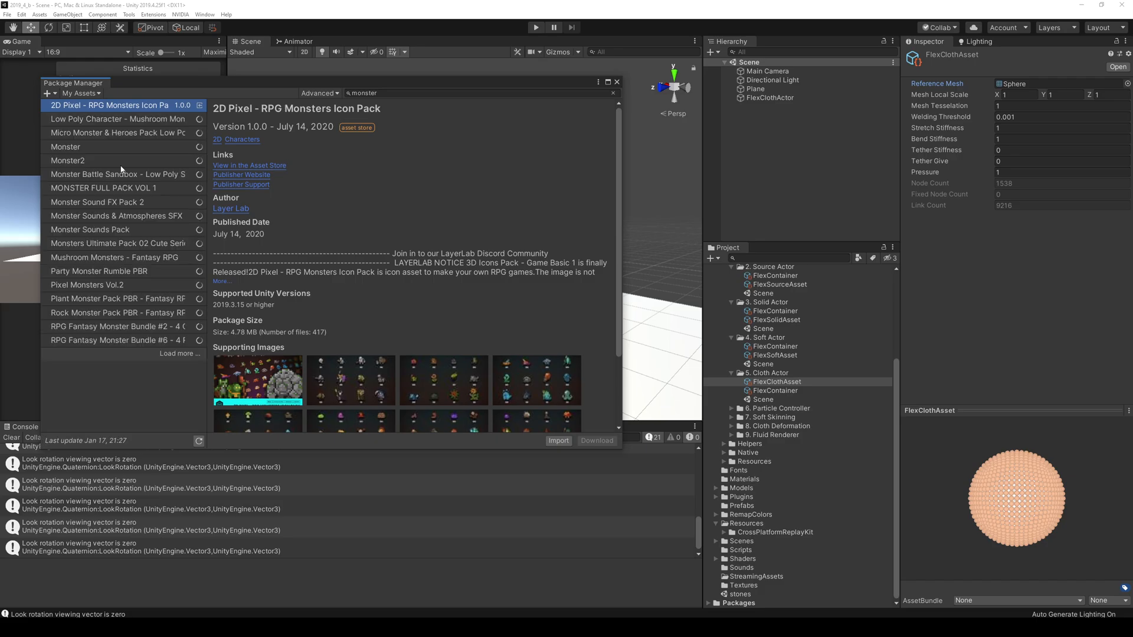
click(113, 148)
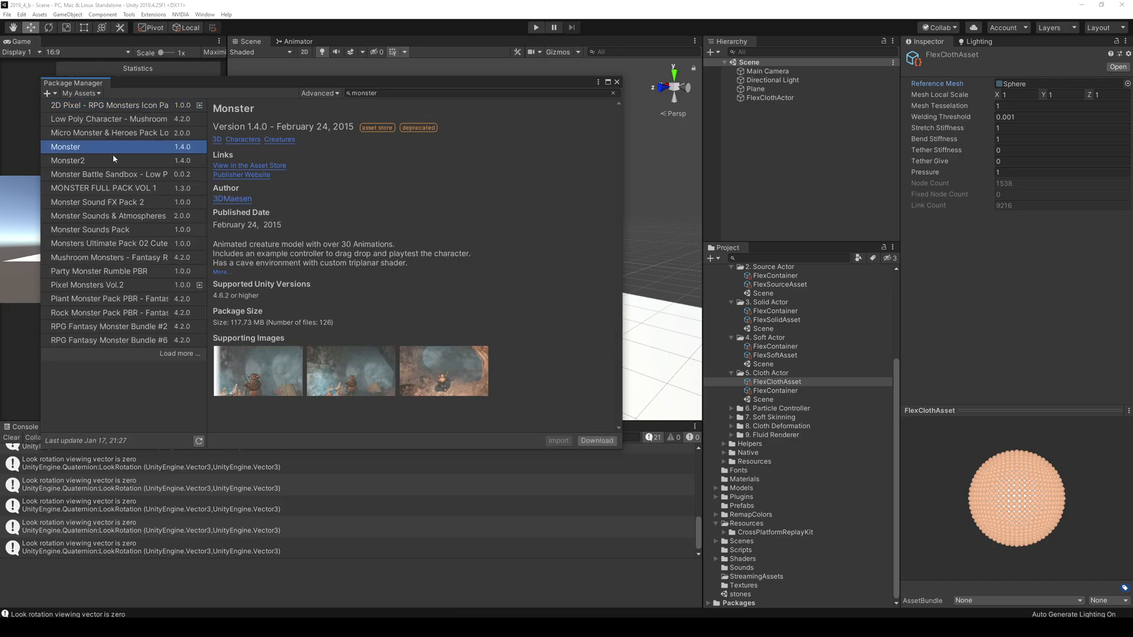
Download the Monster2 package, import all of its contents into the project, and close the Package Manager.
click(114, 160)
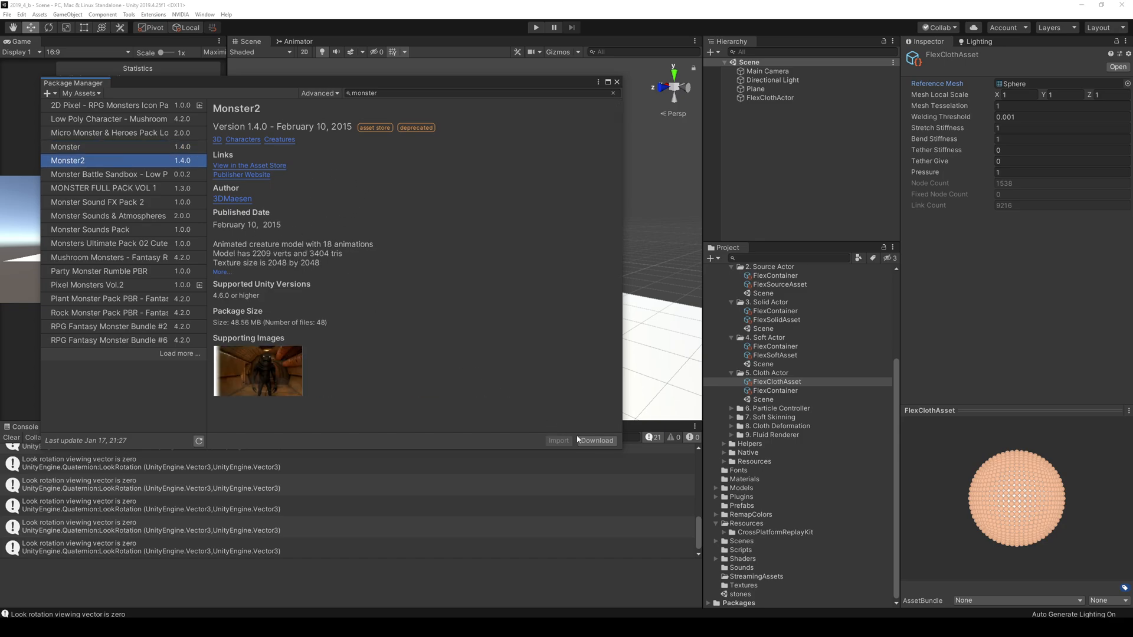
click(596, 441)
click(561, 442)
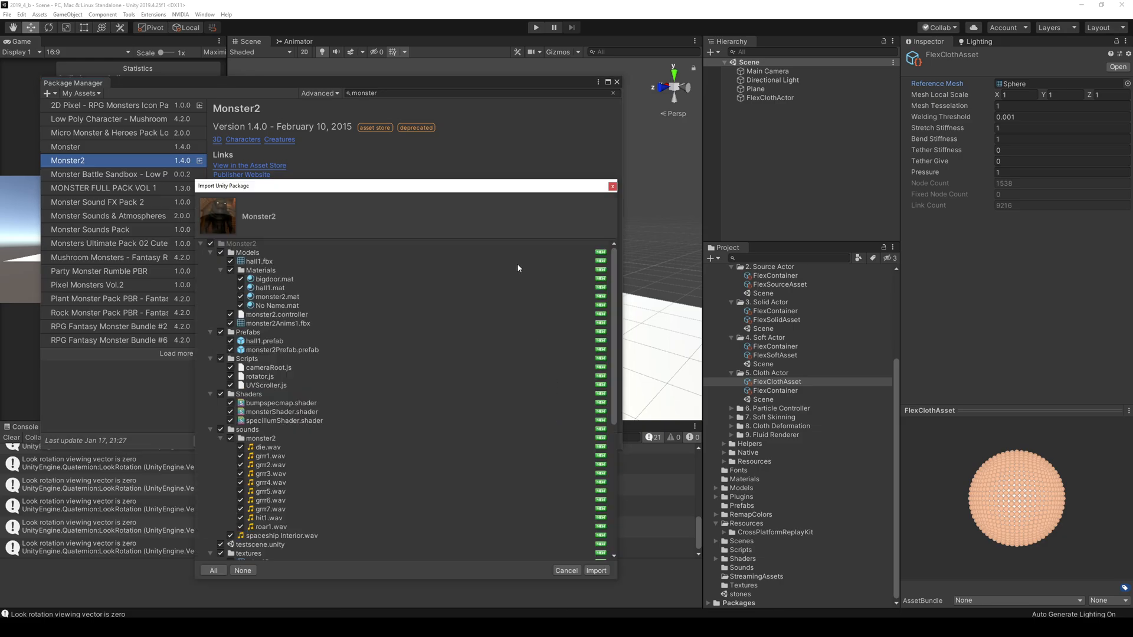
click(596, 571)
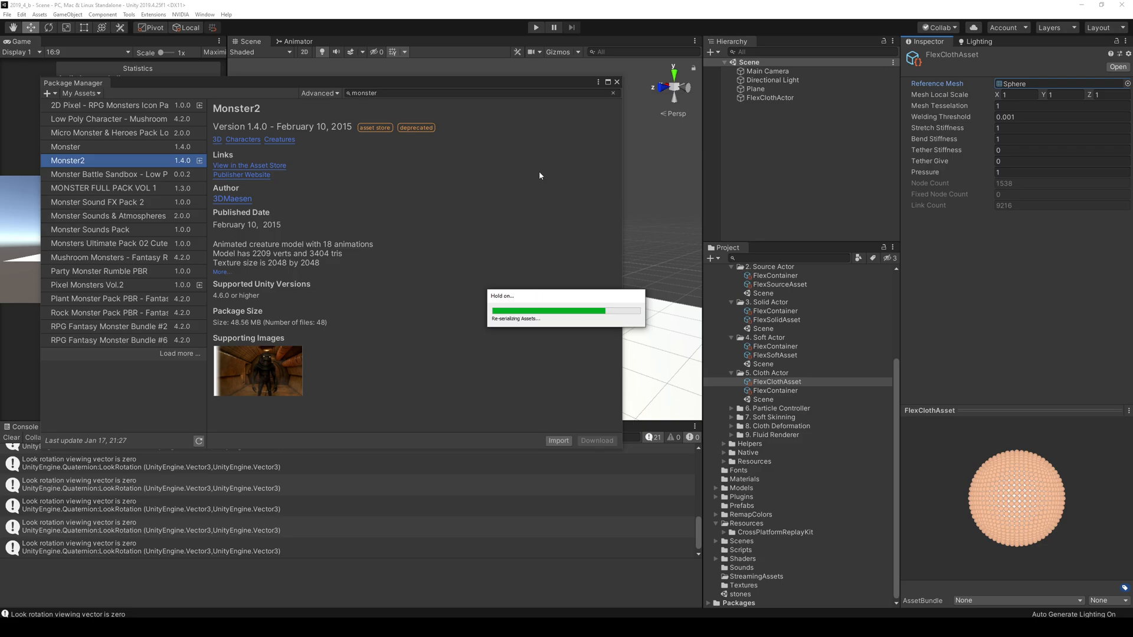
click(617, 82)
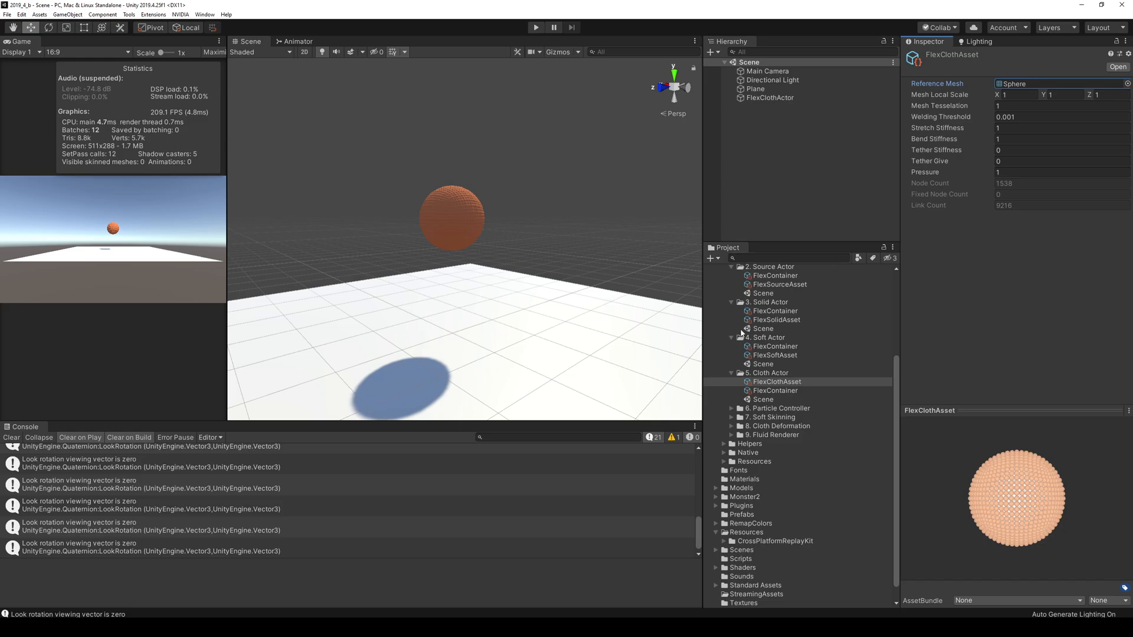
Try Octopus and the Sphere_High from Sphere360_Higher.FBX as the reference mesh for FlexClothAsset.
click(1127, 83)
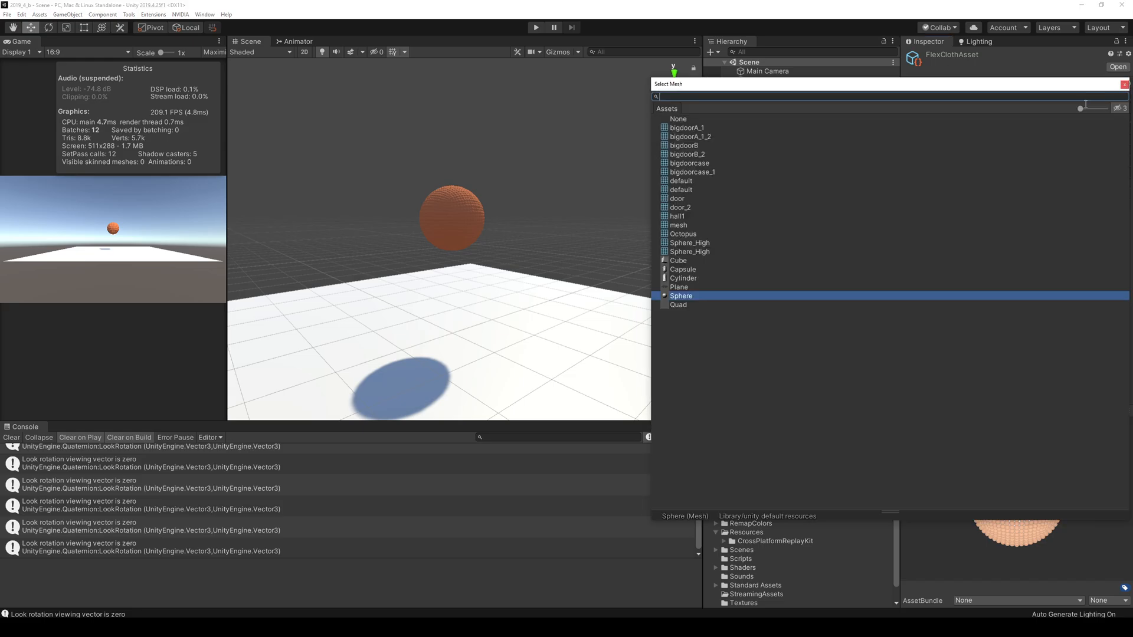
click(687, 236)
drag(904, 86, 646, 72)
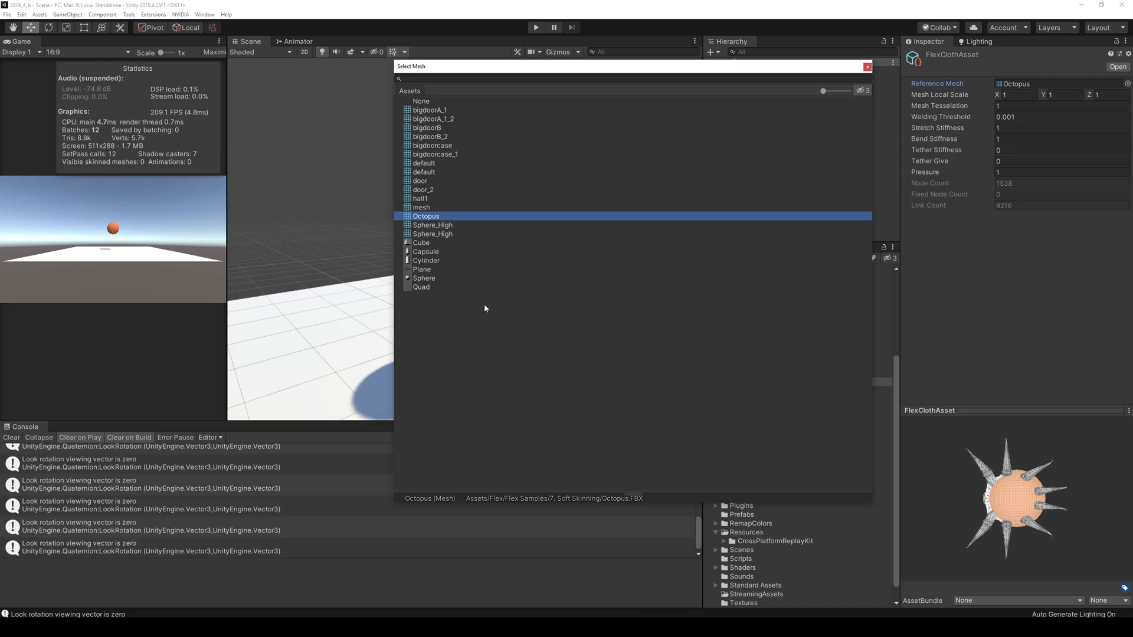
click(488, 234)
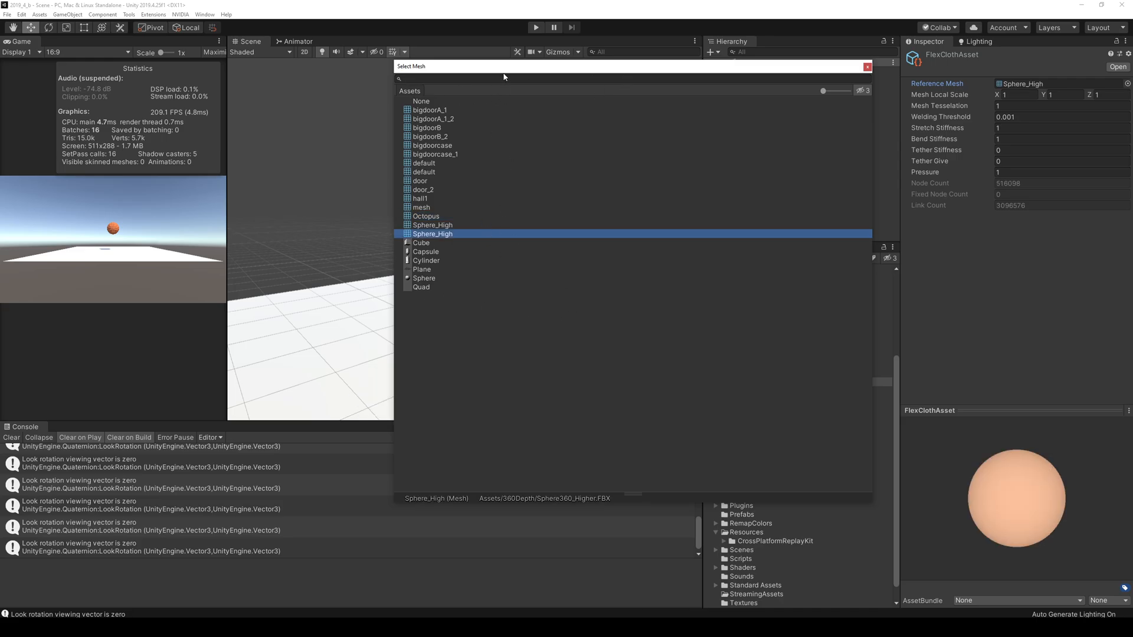
drag(587, 74, 377, 89)
click(450, 209)
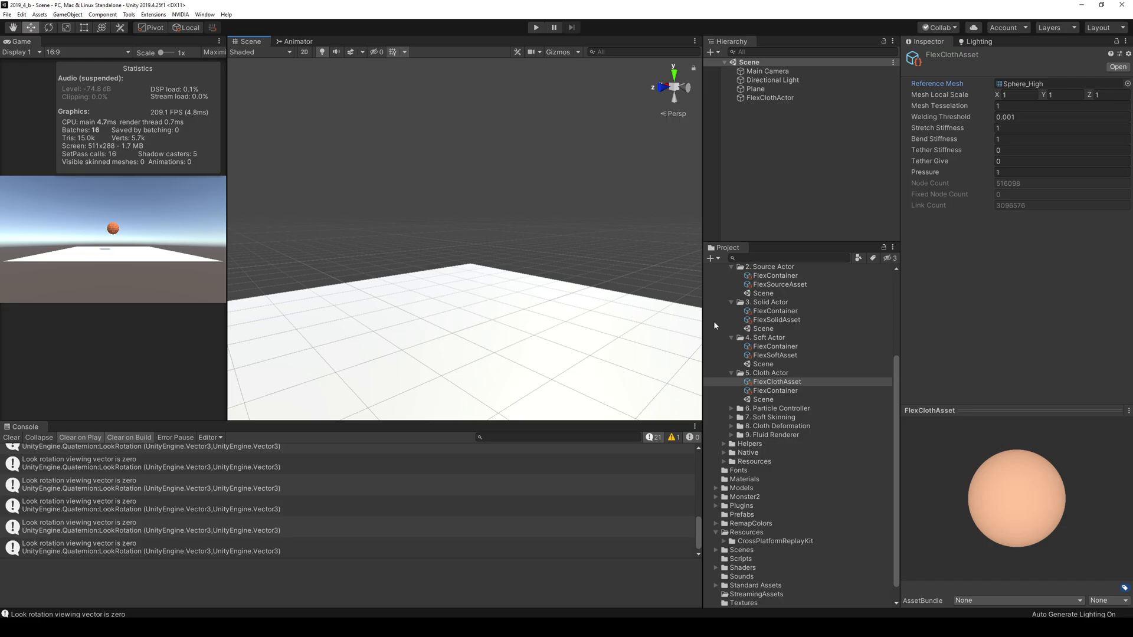
Try the default mesh from 3DModel_LowPoly.obj as FlexClothAsset's reference mesh and inspect its preview.
click(1127, 83)
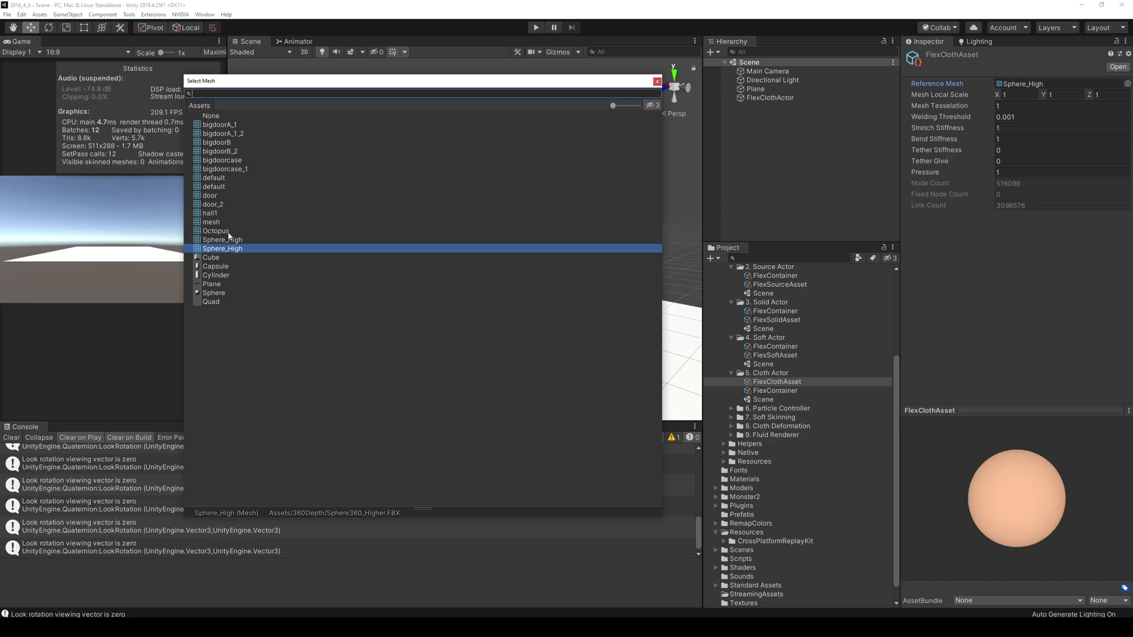
click(219, 187)
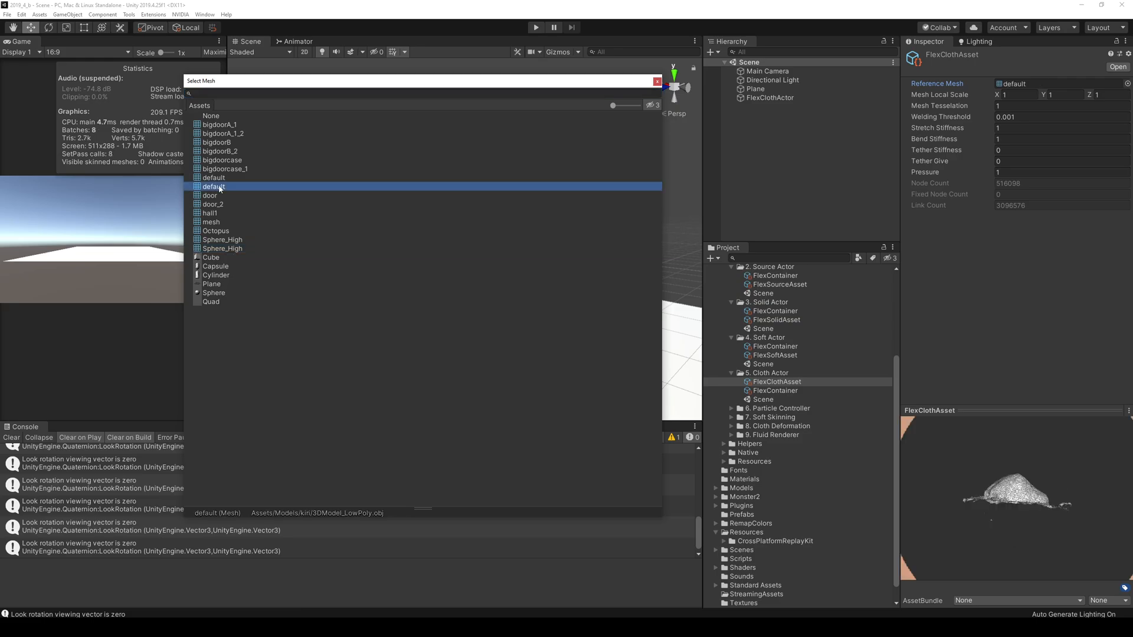
click(995, 540)
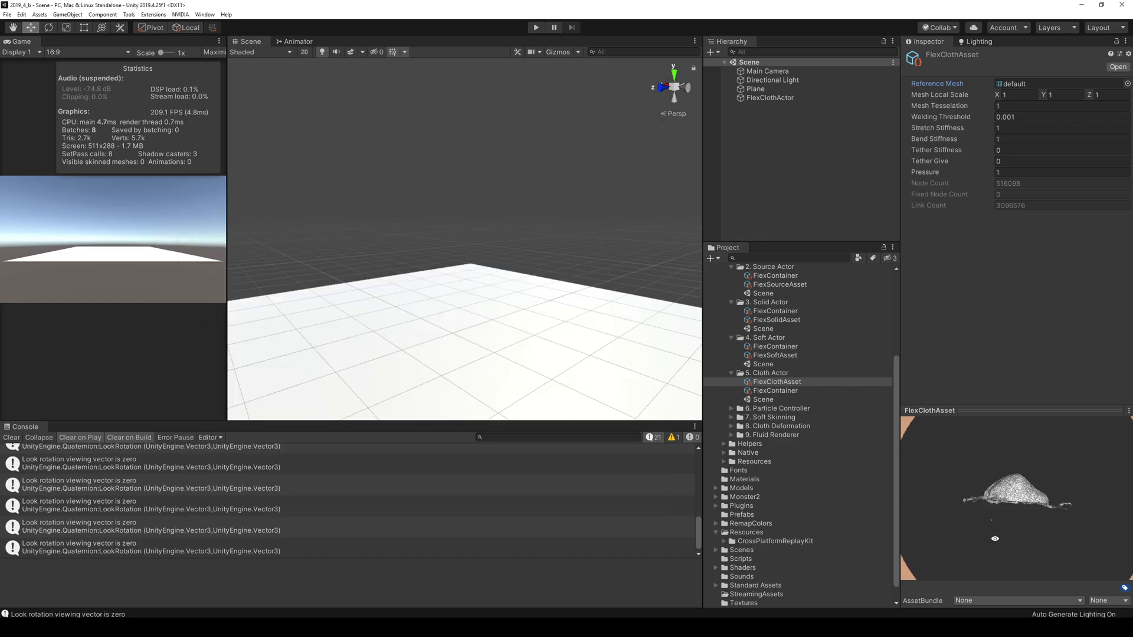
drag(995, 539, 1004, 534)
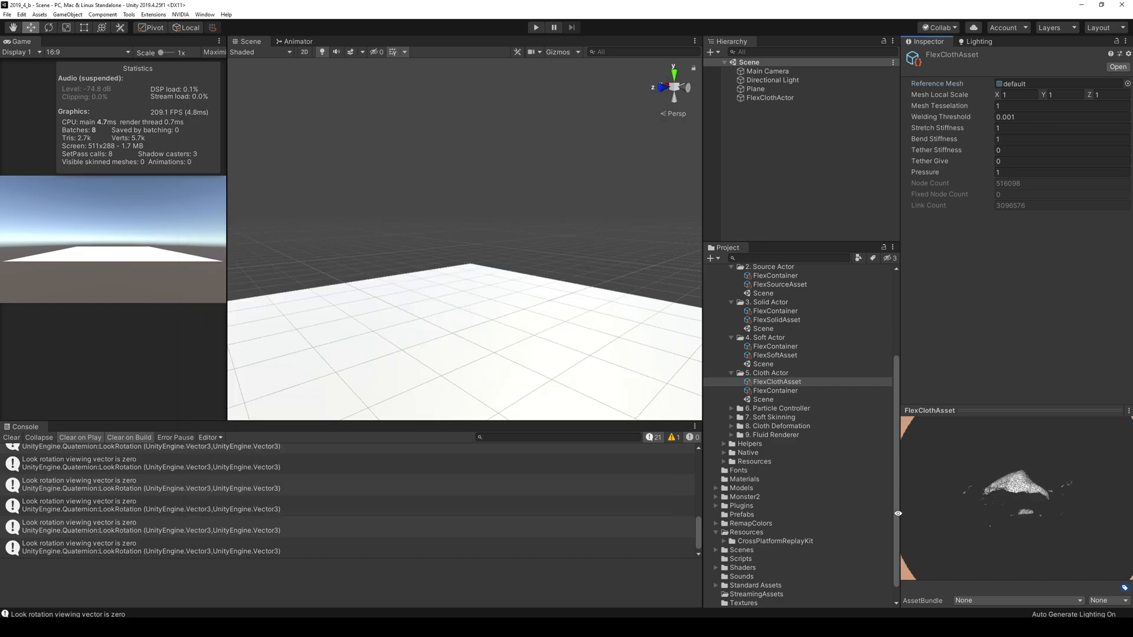
Switch FlexClothAsset's reference mesh to the default mesh from 3DModel.obj, and finally to Octopus.
click(1127, 85)
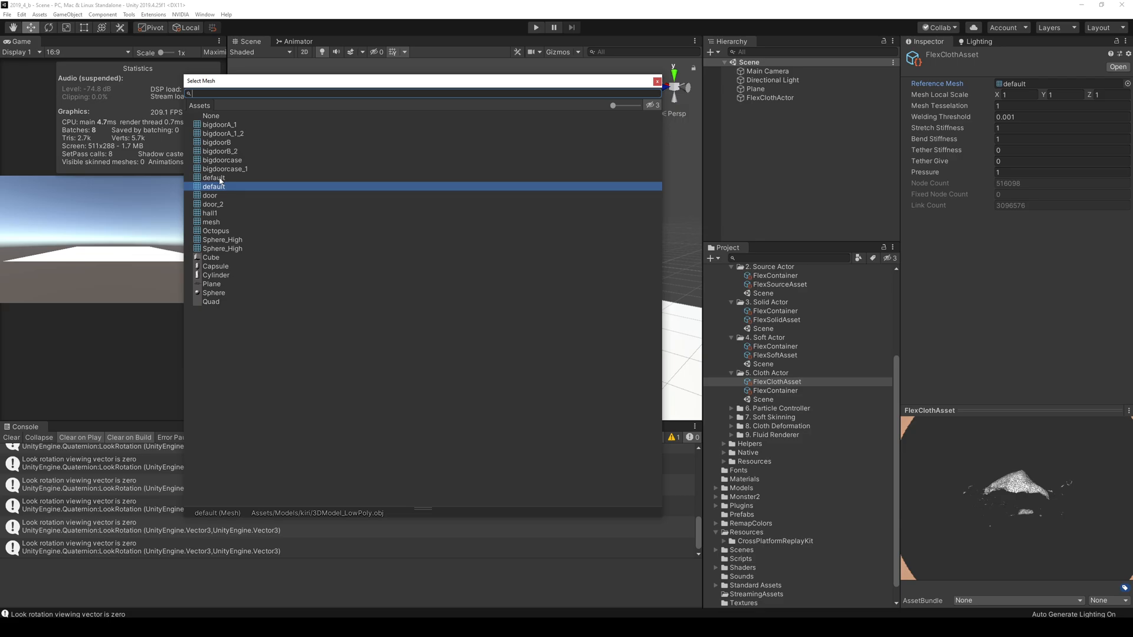
click(214, 178)
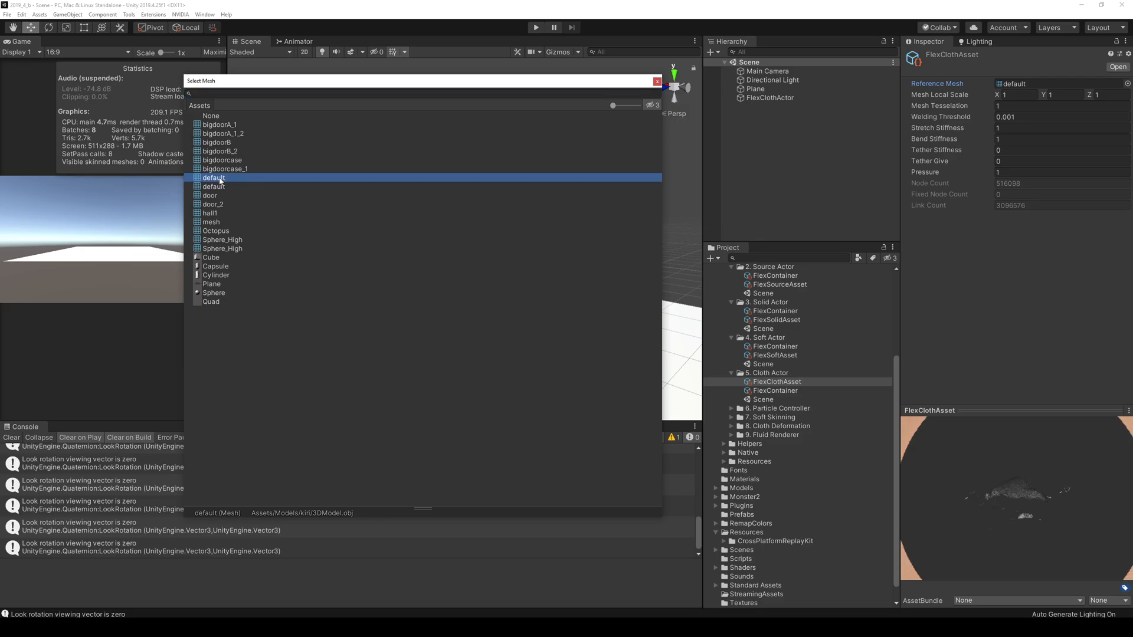
click(220, 231)
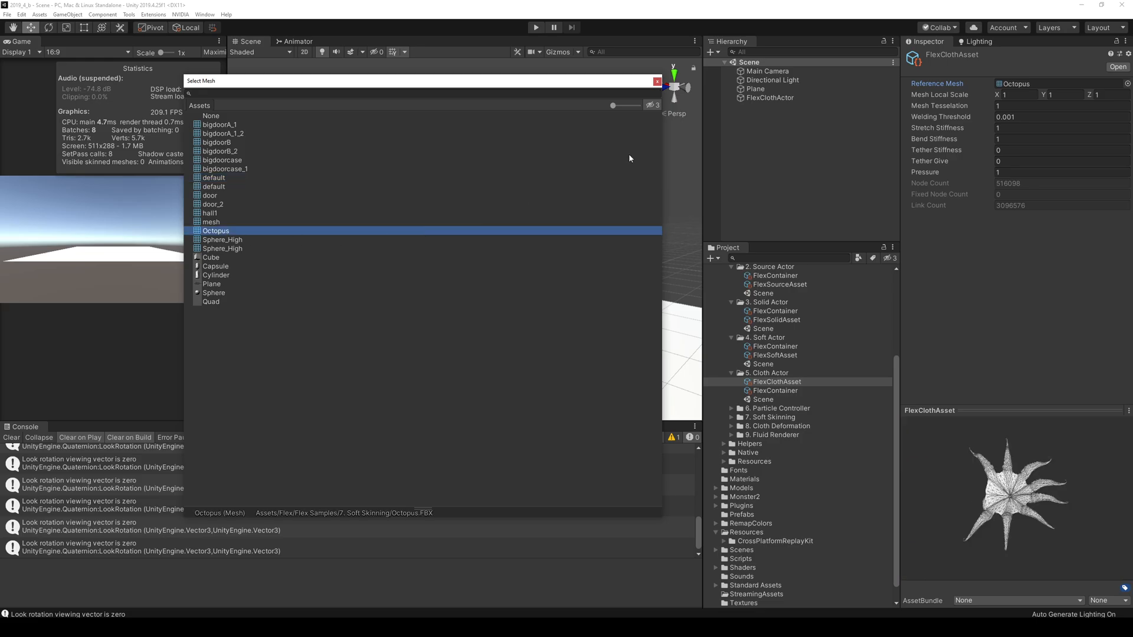
click(657, 82)
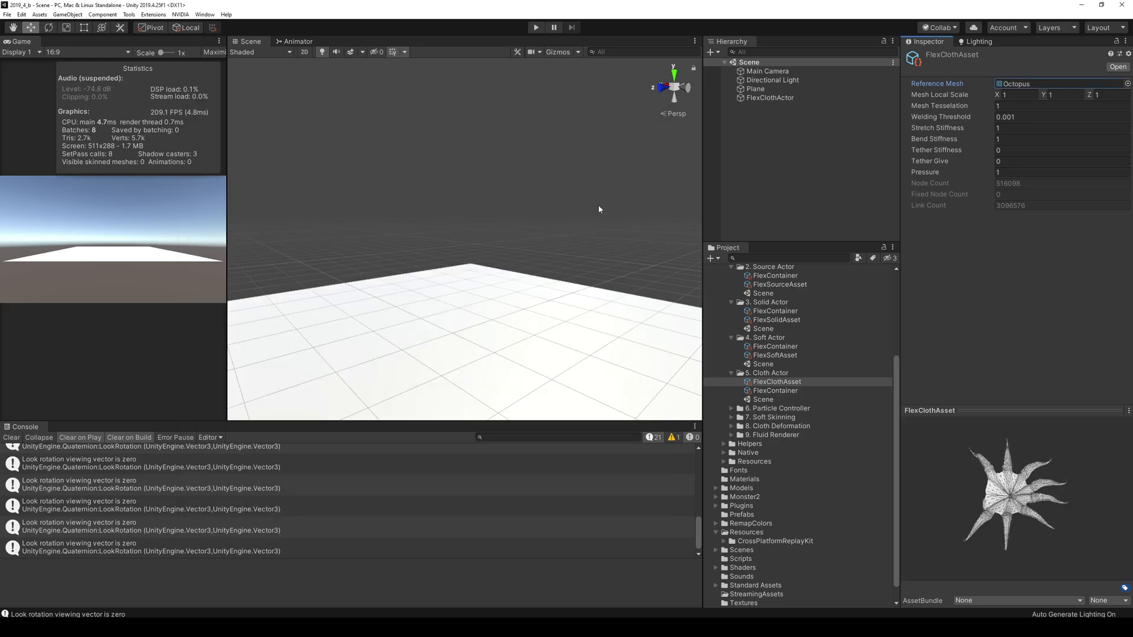
Set FlexClothAsset's reference mesh to Cube.
scroll(484, 248, down, 10)
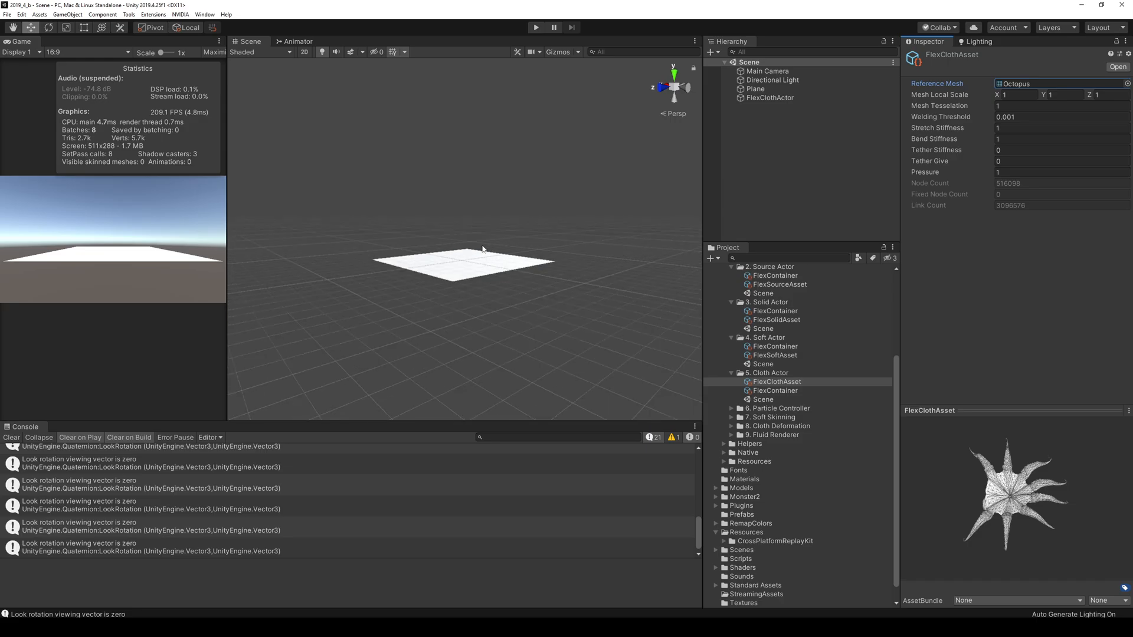
click(1127, 83)
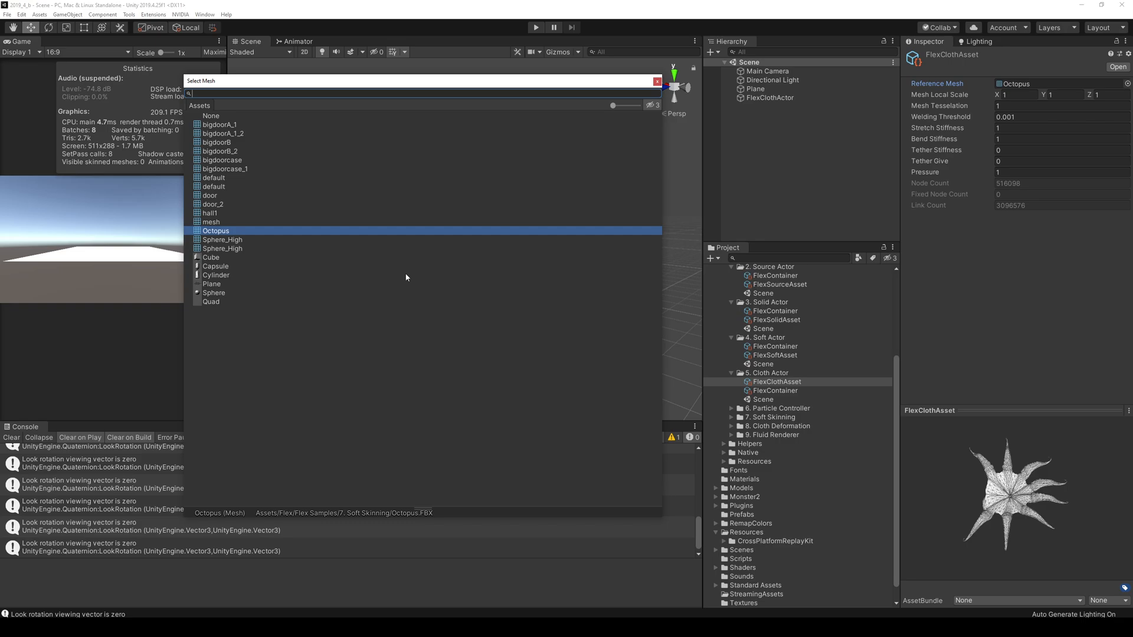
click(219, 259)
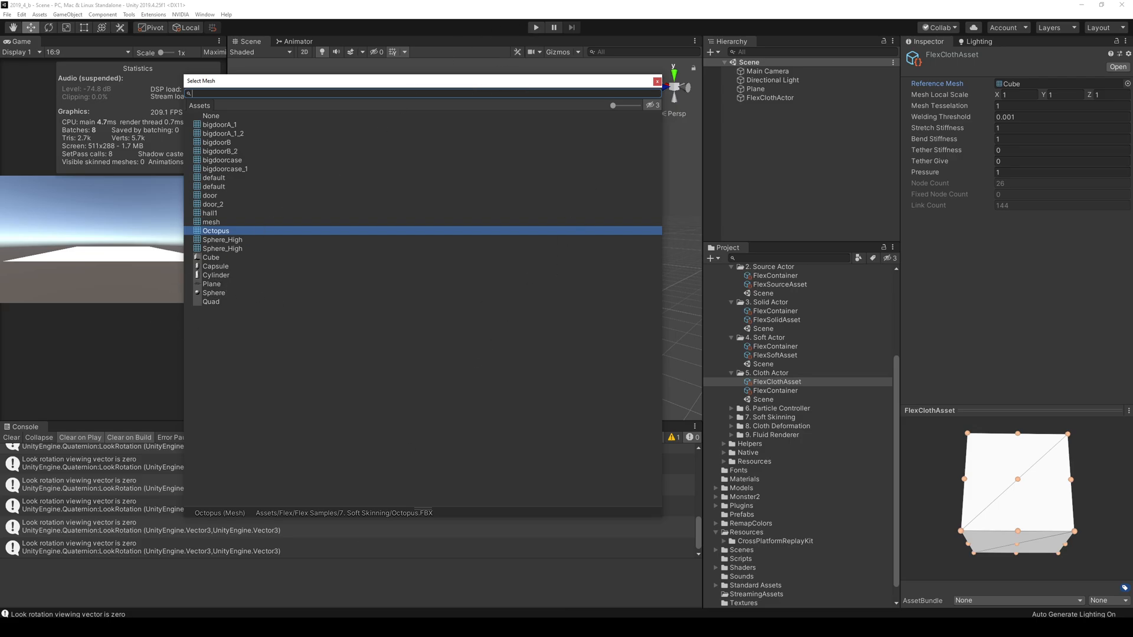
Switch to UnityLauncherPro, close the running editor and reopen the most recent project without copying the crash recovery scene.
key(alt+Tab)
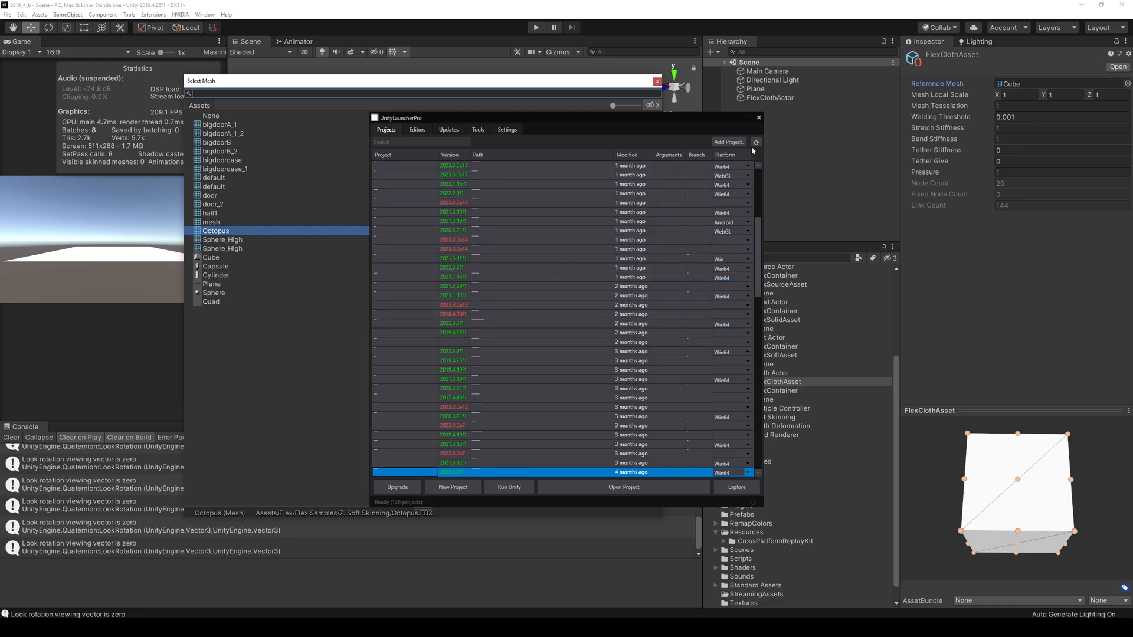
scroll(520, 257, up, 7)
click(436, 194)
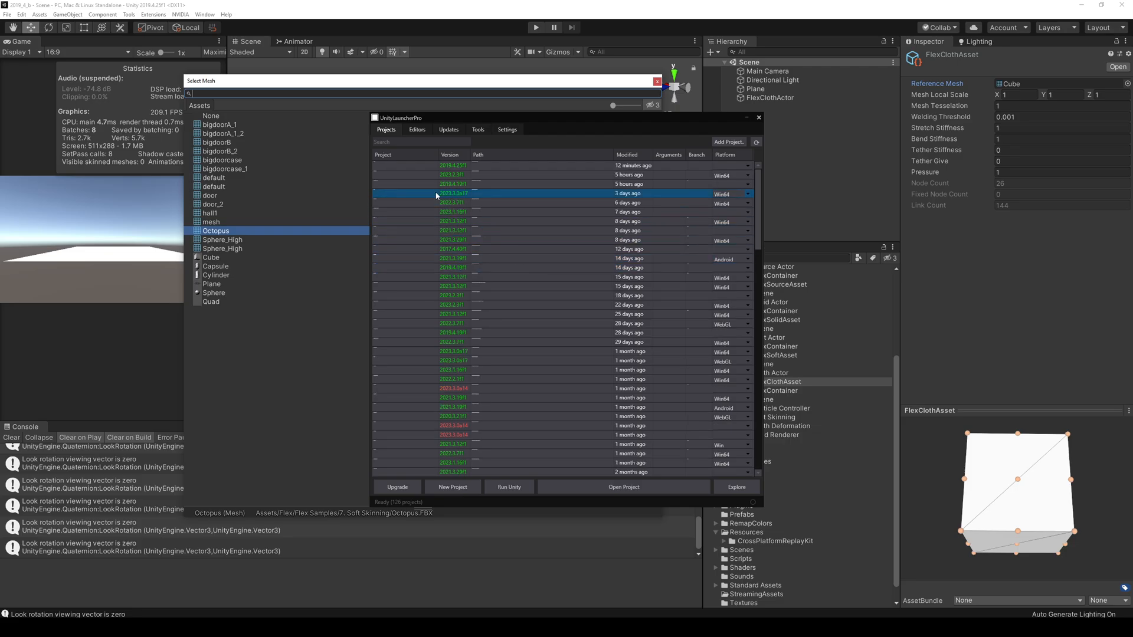
click(412, 169)
key(alt+q)
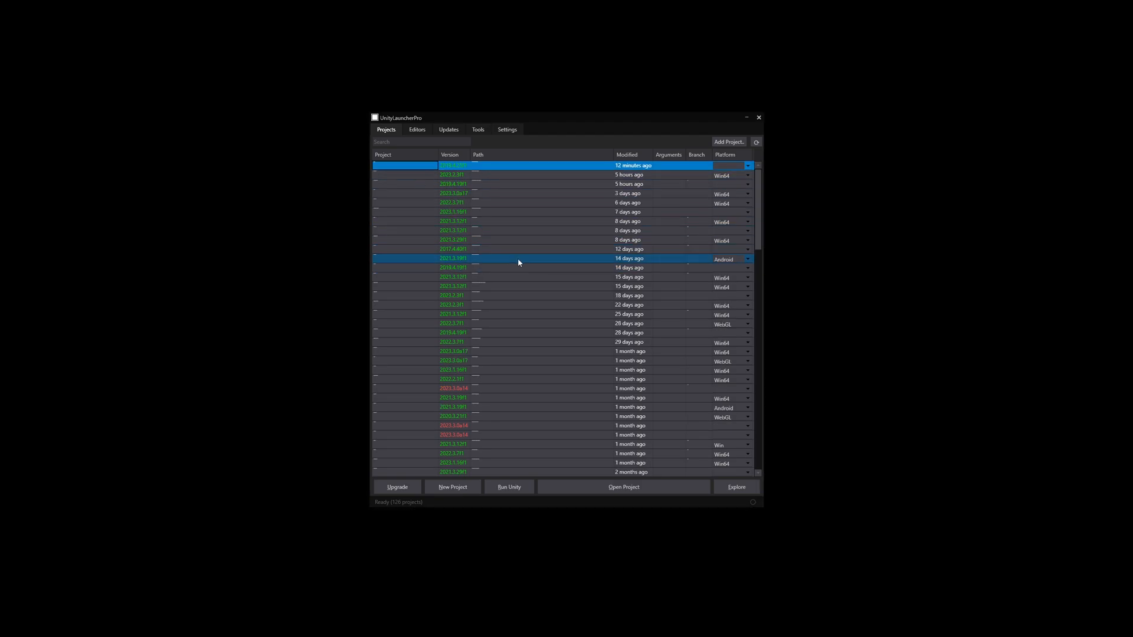
double_click(410, 168)
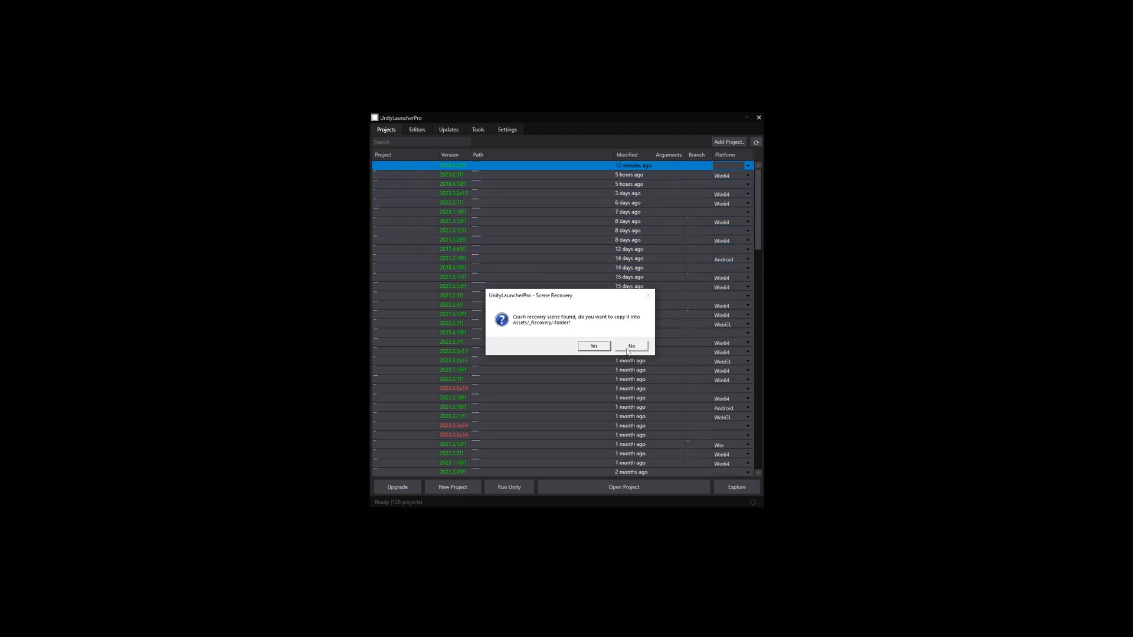
click(629, 348)
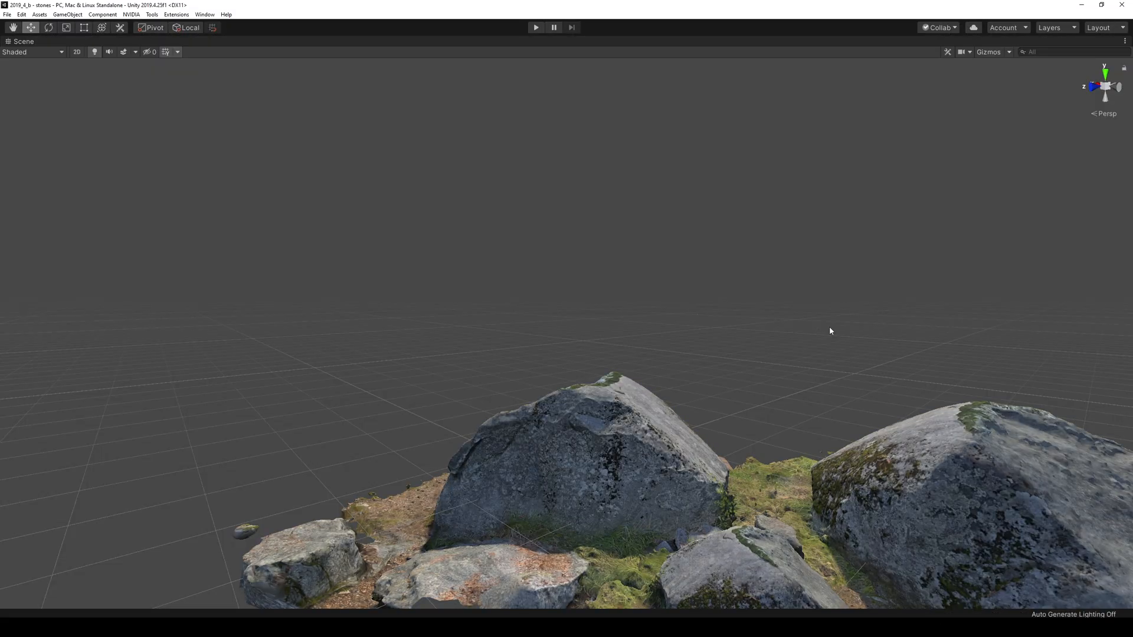
Restore the maximized Scene view to the full layout, collapse the Models folder, and expand Flex to select Flex Samples.
key(shift+space)
right_drag(515, 242, 702, 354)
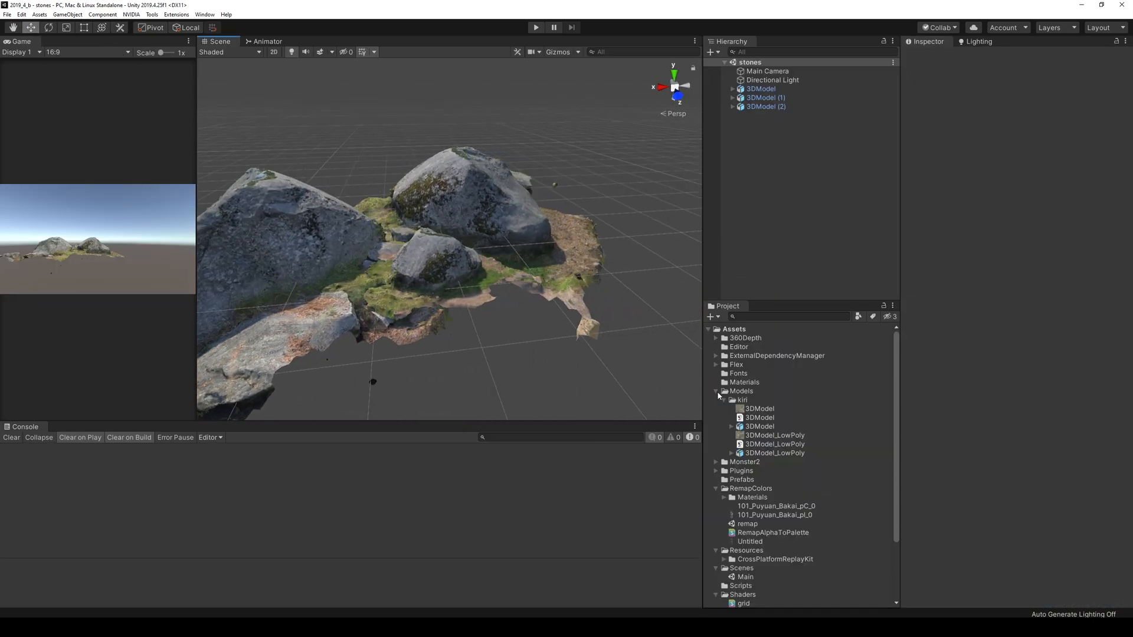
click(717, 392)
click(716, 365)
click(773, 409)
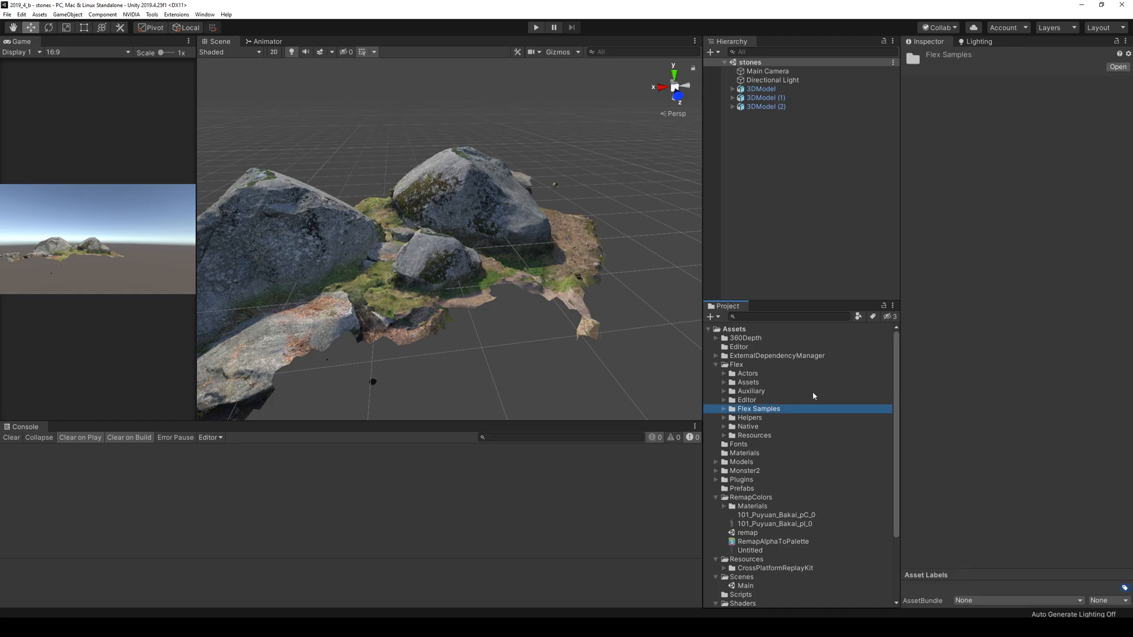
Expand Flex Samples and its 6. Particle Controller folder.
key(Right)
key(Down)
key(Down)
key(Down)
key(Down)
key(Down)
key(Down)
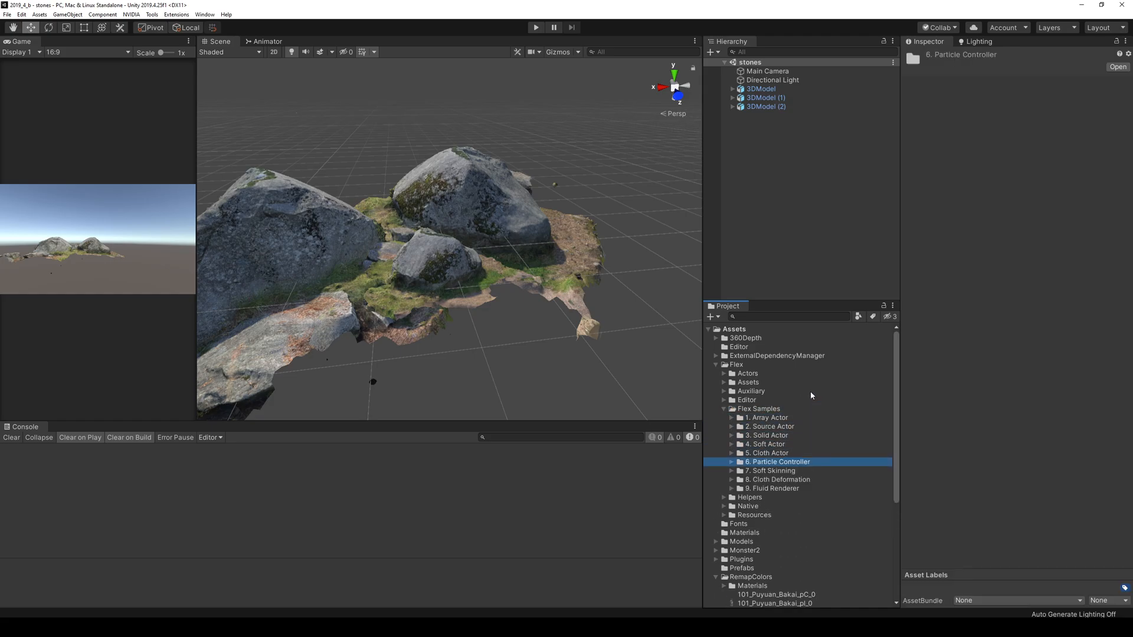
key(Up)
key(Right)
key(Left)
key(Down)
key(Right)
Open the Scene from the 6. Particle Controller sample.
key(Down)
key(Down)
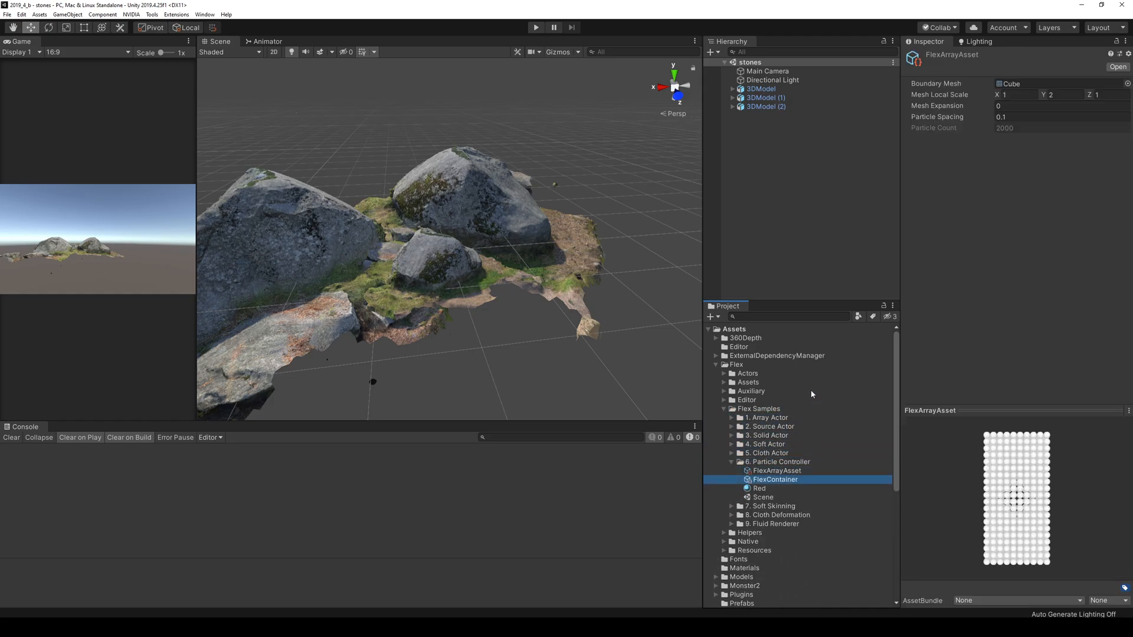
key(Down)
key(Down)
key(Return)
Frame the whole plane in the Scene view and run the Particle Controller scene in Play mode.
alt+drag(566, 255, 443, 230)
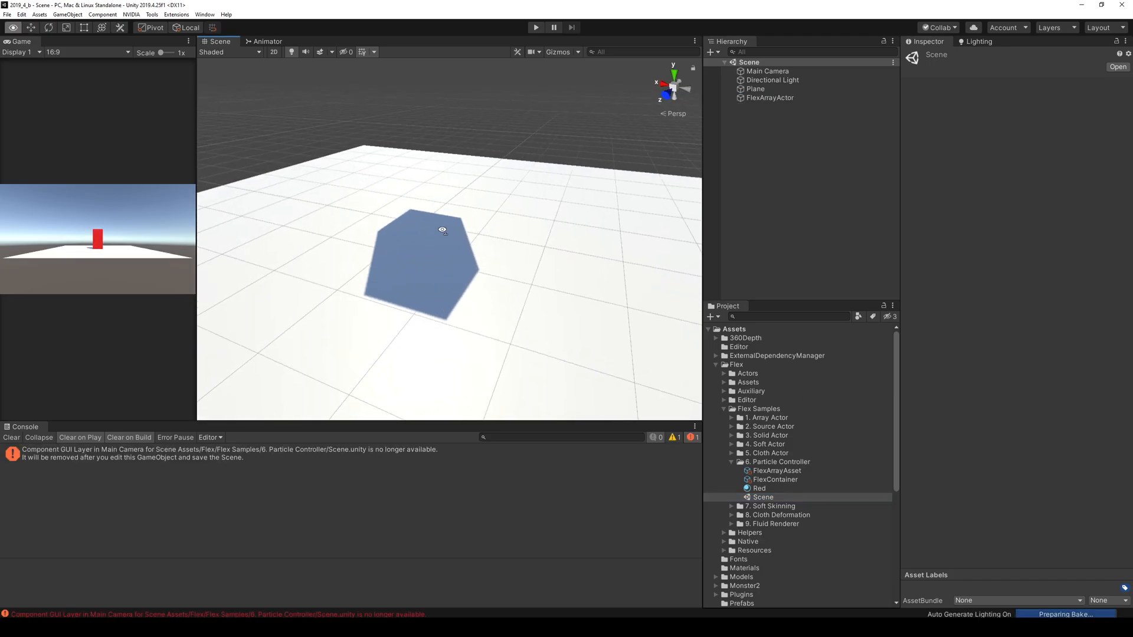
right_drag(443, 230, 450, 194)
key(s)
key(w)
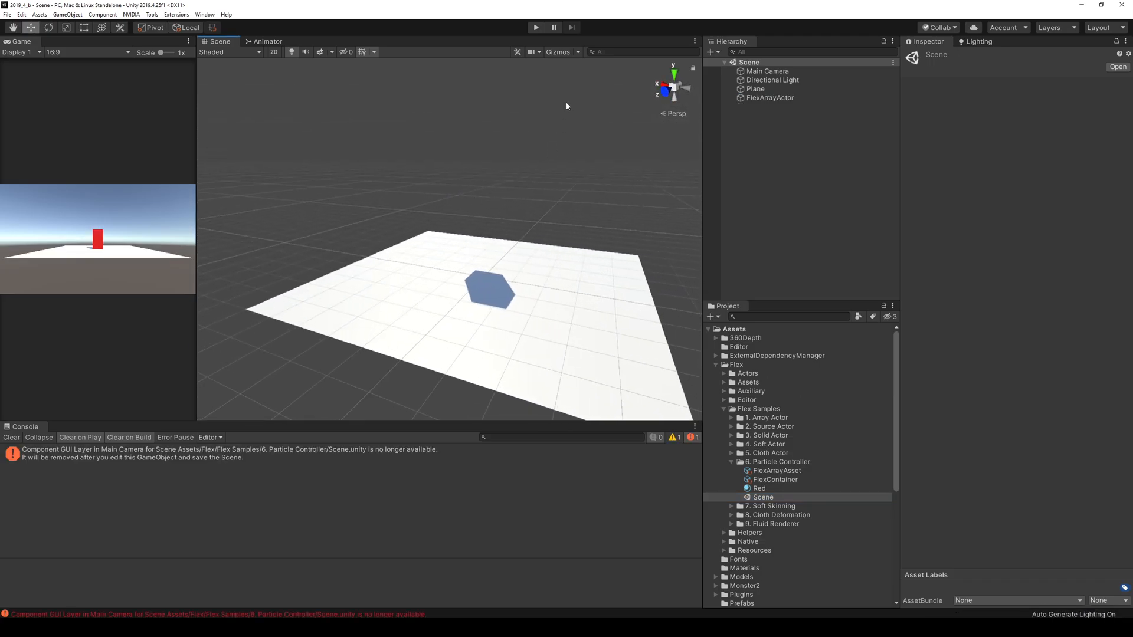
click(537, 27)
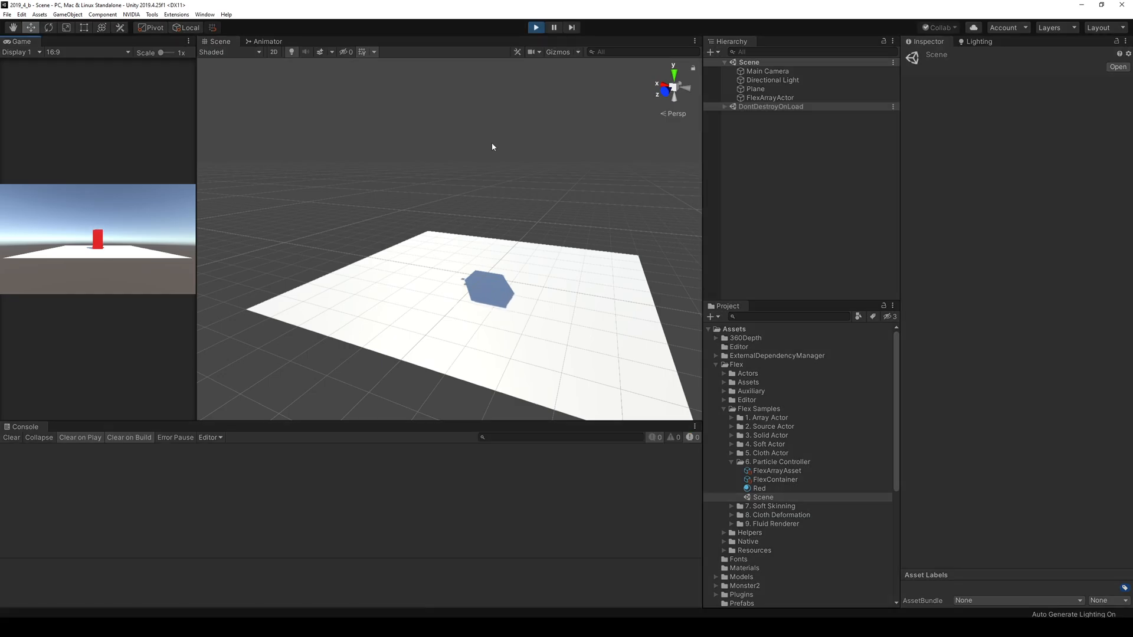
Examine the particles swirling across the plane from a closer, rotated viewpoint, and stop Play mode.
right_drag(493, 146, 1080, 260)
key(w)
key(a)
key(s)
key(w)
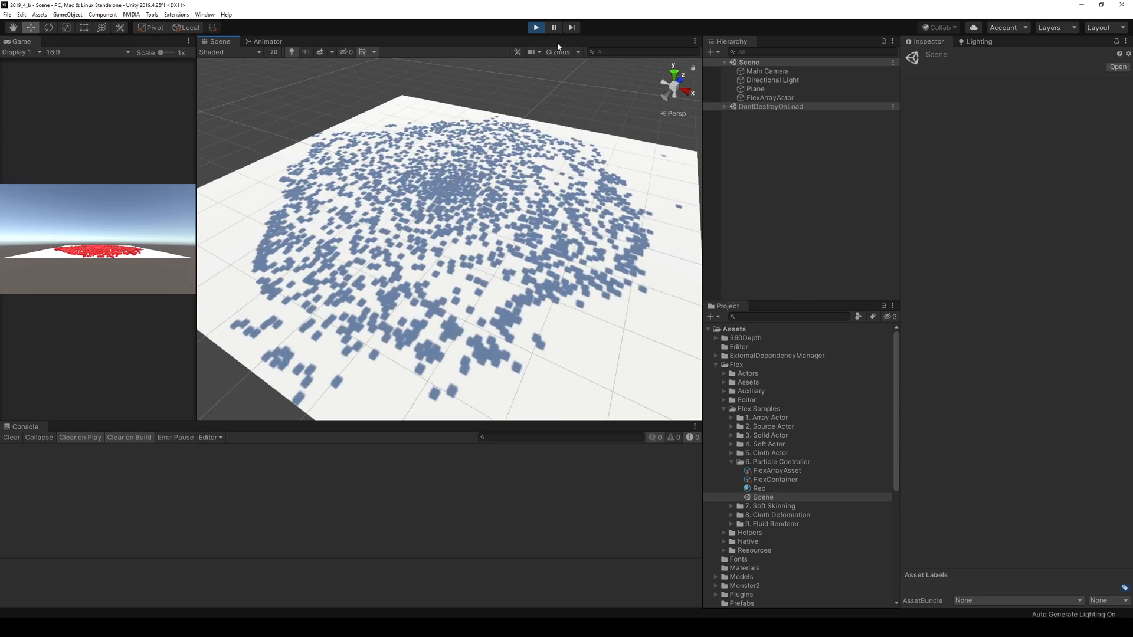
click(536, 27)
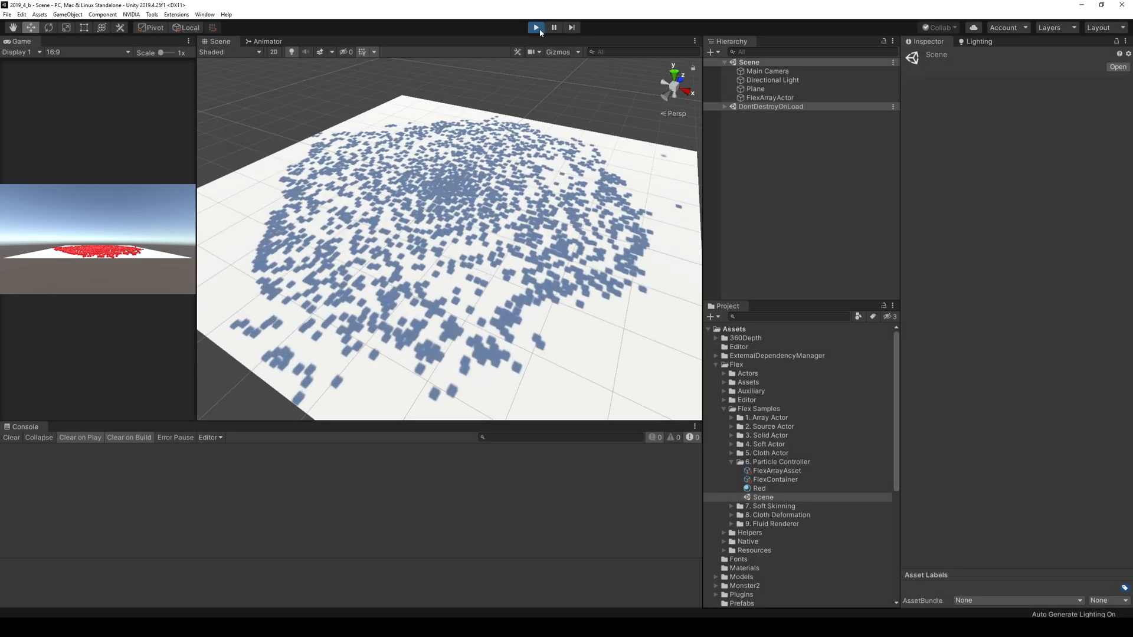
Expand the 7. Soft Skinning sample folder and open its Scene.
click(785, 507)
key(Right)
key(Down)
key(Down)
key(Down)
key(Down)
key(Down)
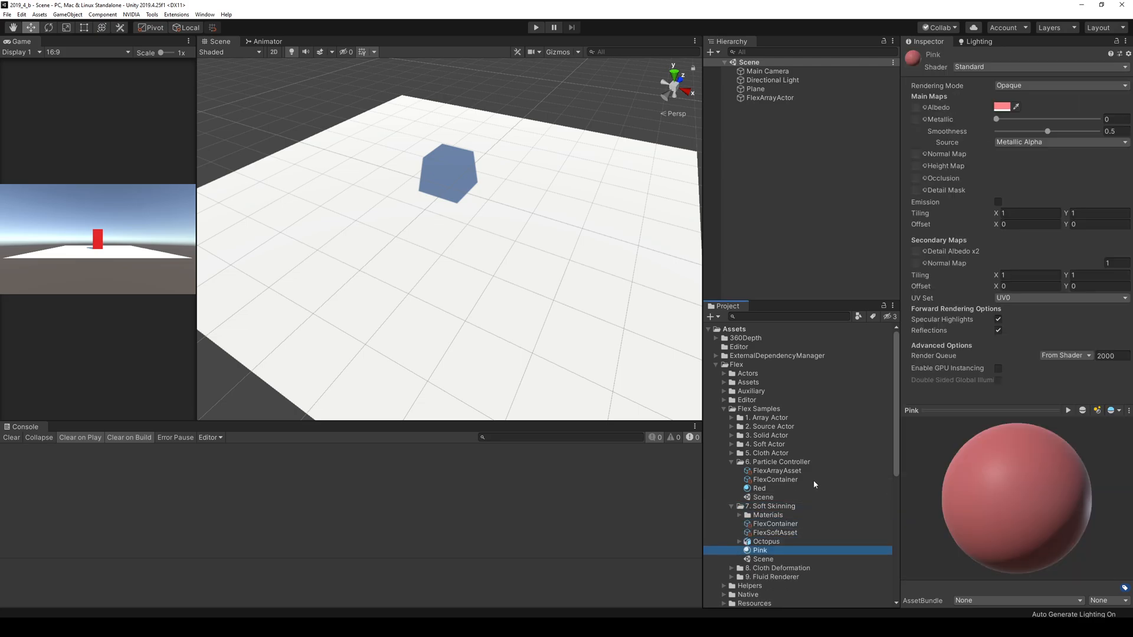
key(Down)
key(Return)
Run the Soft Skinning scene in Play mode and select Octopus3 once it lands on the plane.
right_drag(489, 231, 511, 129)
key(s)
click(536, 27)
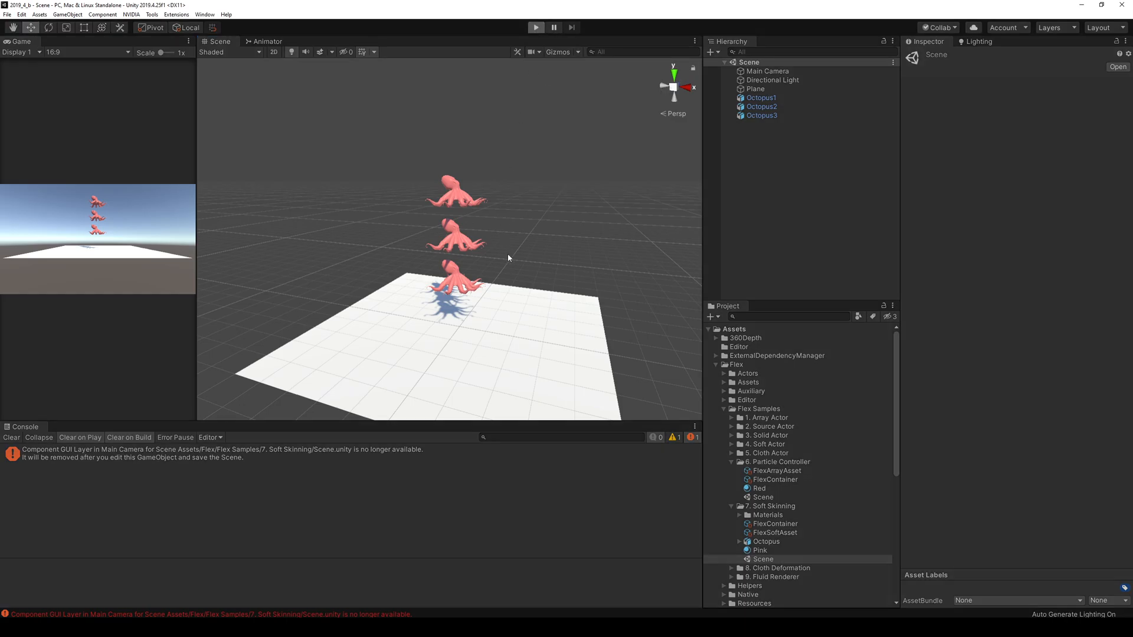
key(w)
right_drag(509, 286, 521, 331)
click(588, 339)
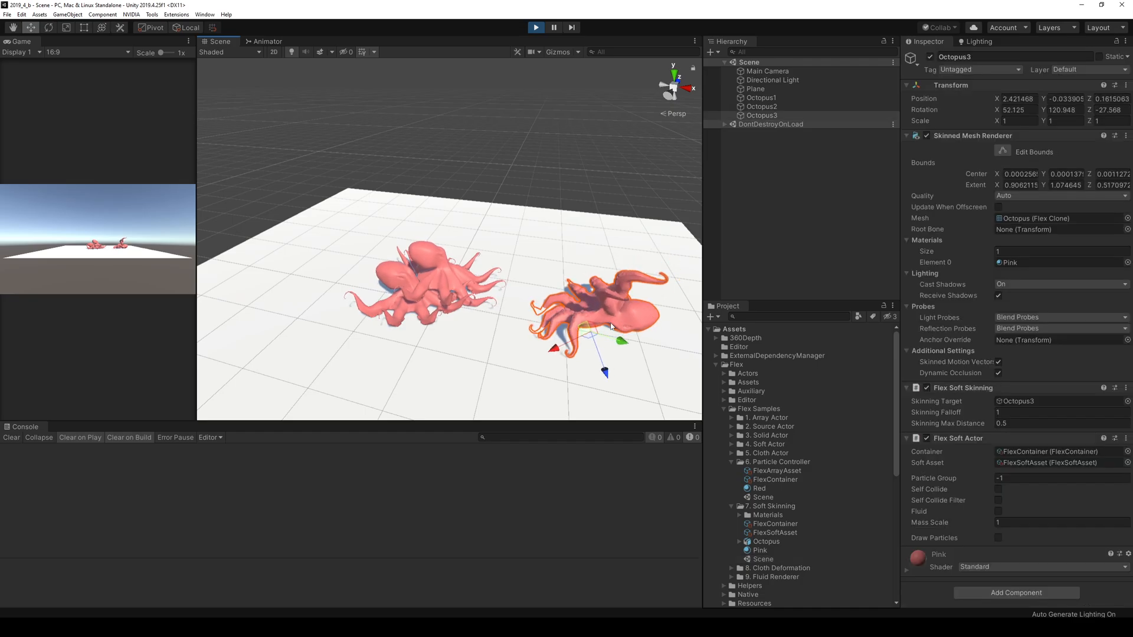
Switch the transform handle to Center and Global, and stop Play mode.
key(z)
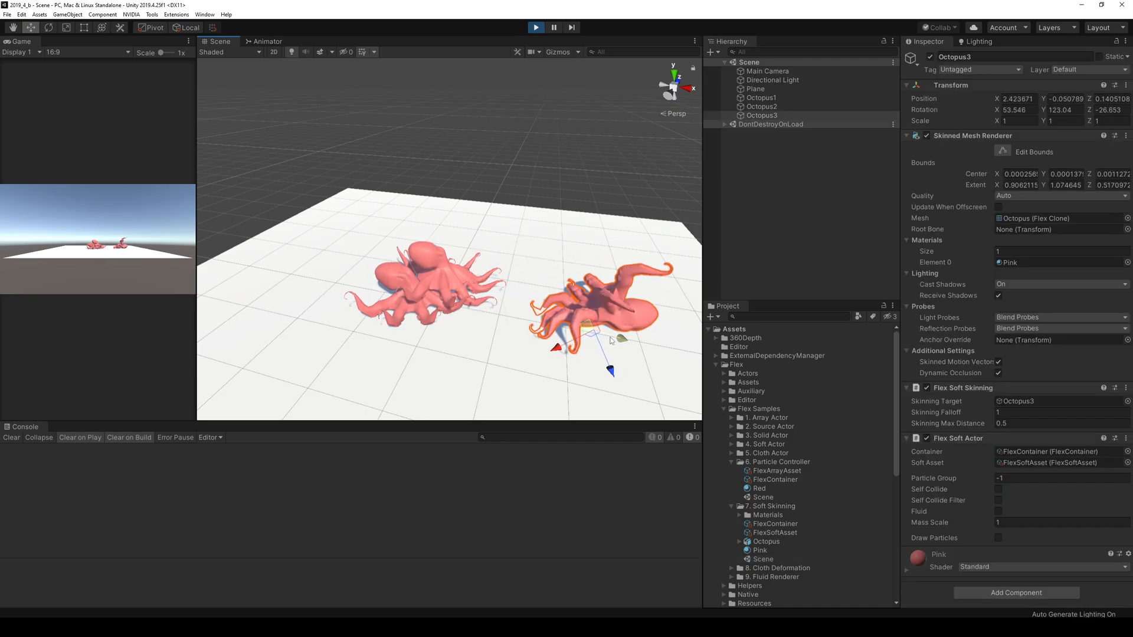
key(x)
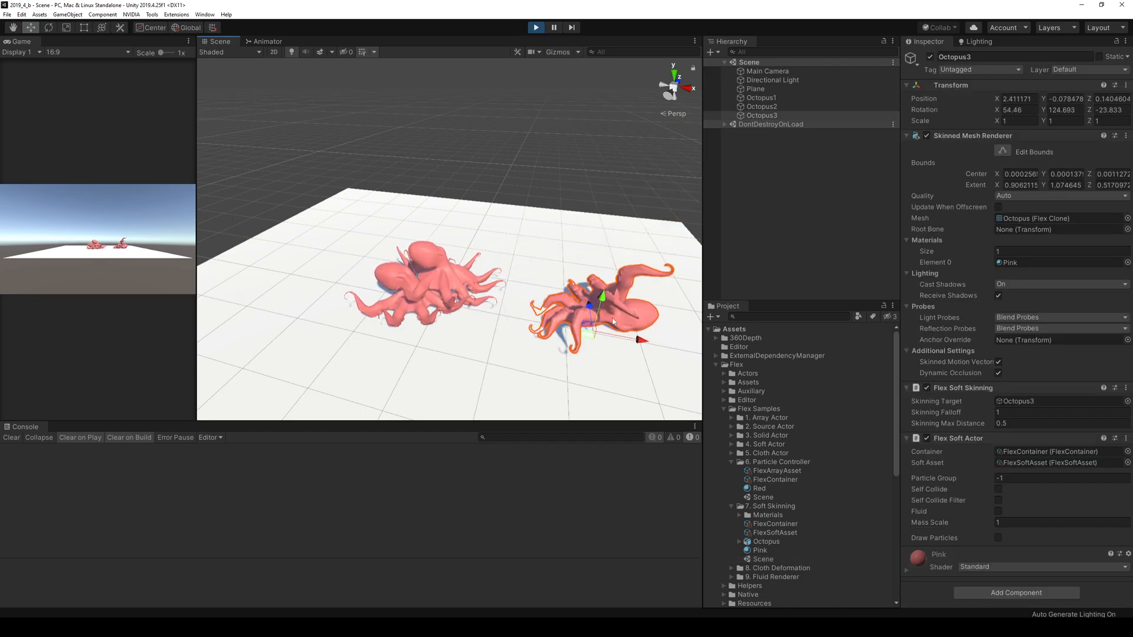
right_drag(614, 342, 643, 336)
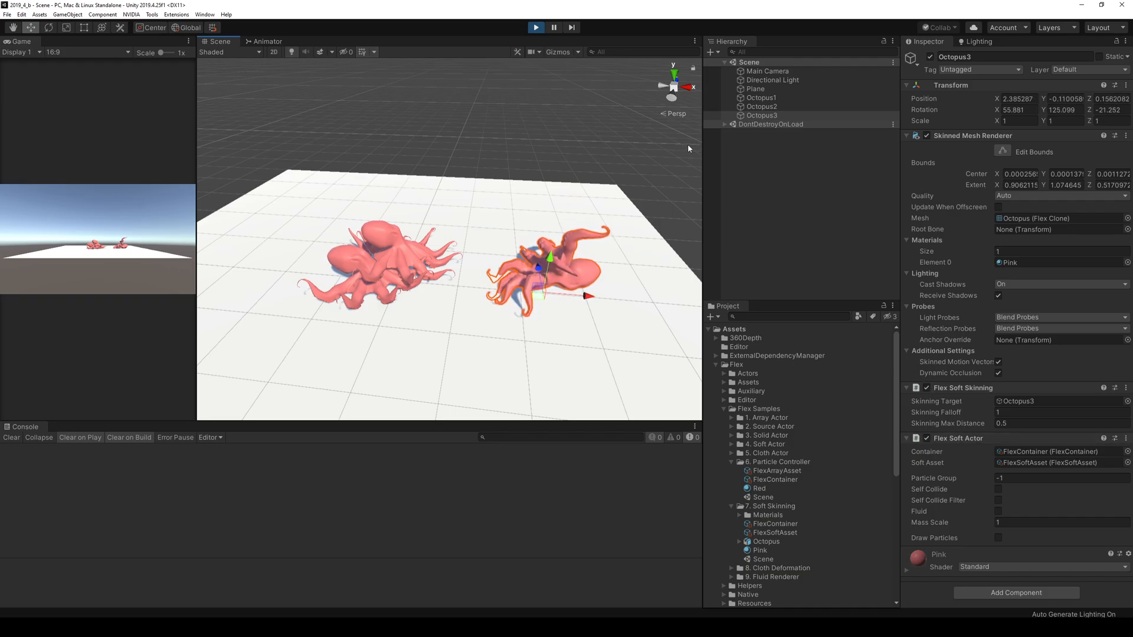
key(ctrl+p)
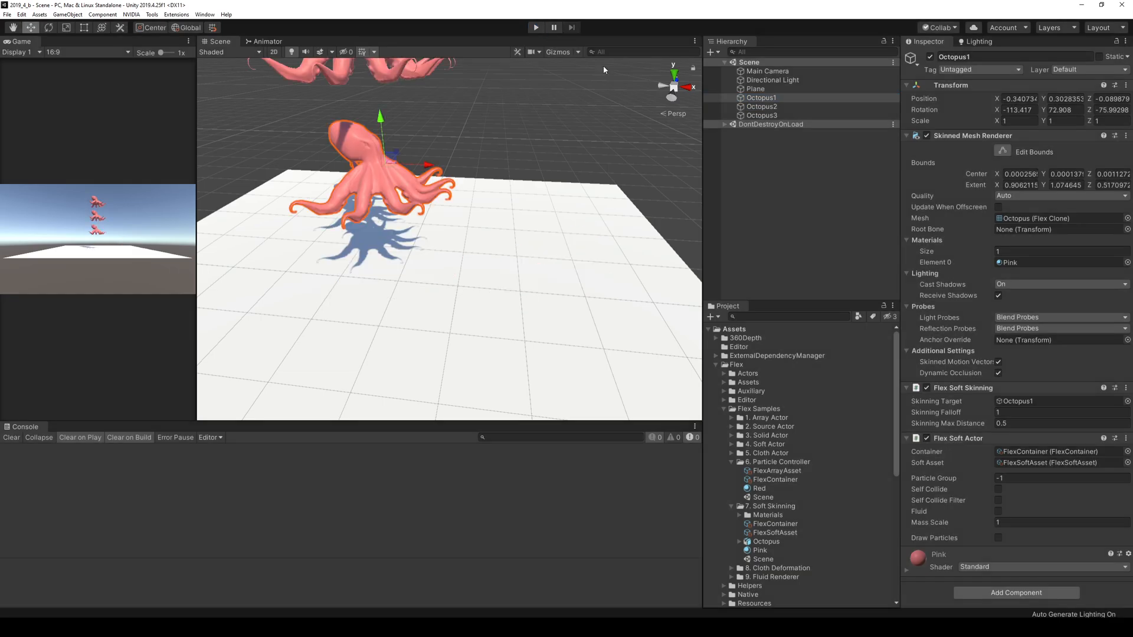
Duplicate the three octopuses twice, raising each set of copies to stack a column of nine above the plane.
shift+click(761, 116)
scroll(502, 183, down, 5)
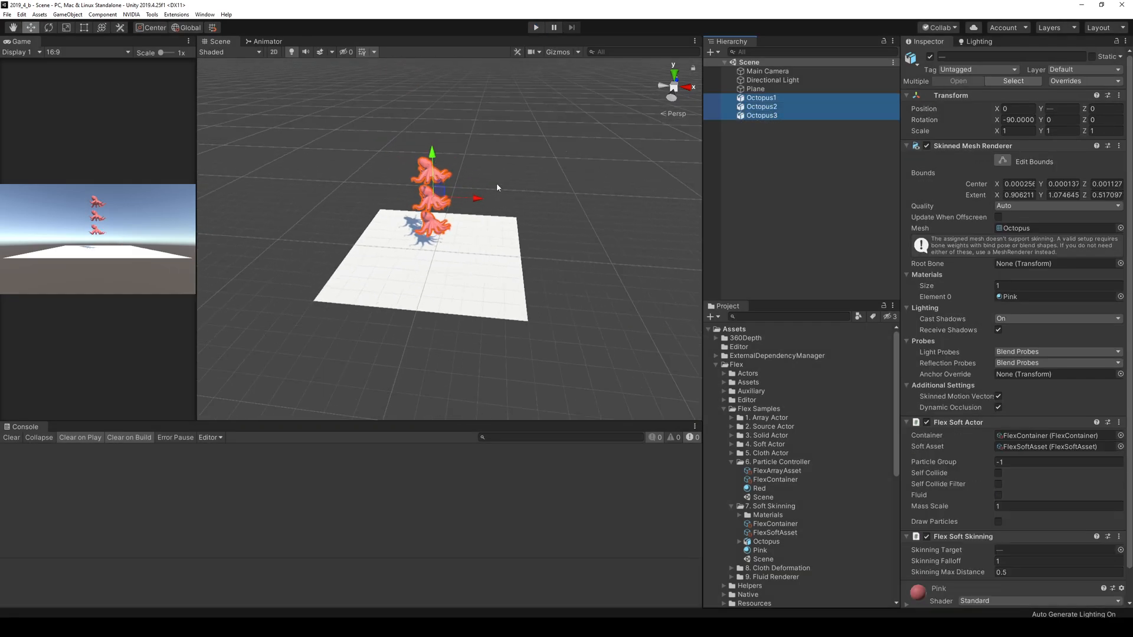
key(ctrl+d)
drag(432, 159, 432, 67)
right_drag(455, 136, 448, 106)
key(ctrl+d)
key(ctrl+d)
drag(447, 113, 444, 38)
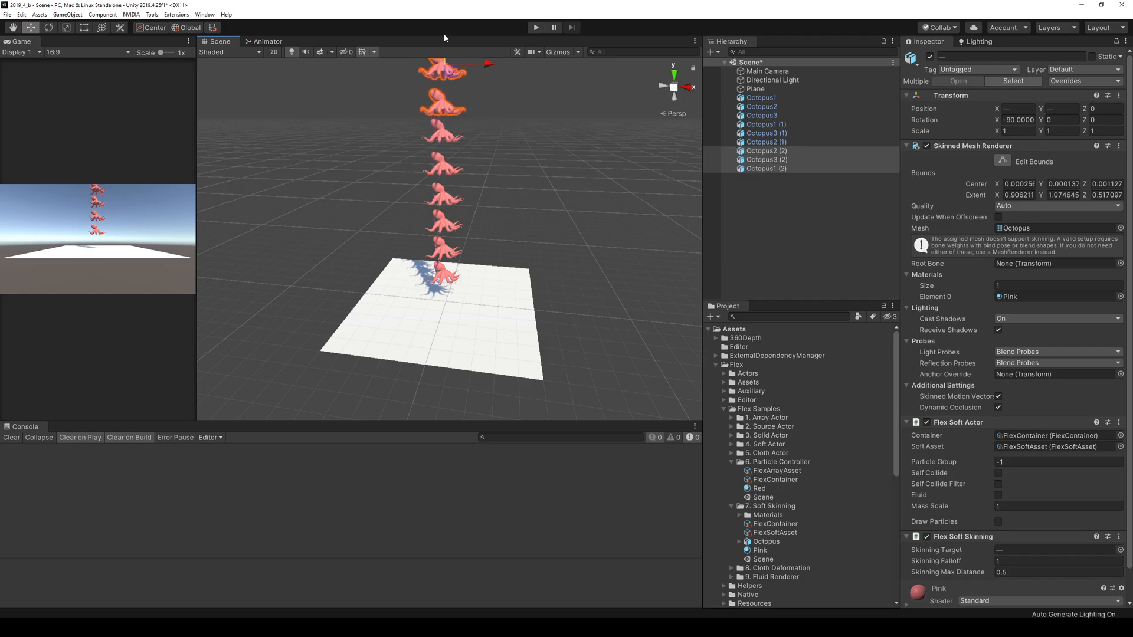
Frame the lower end of the octopus column above the plane and run the scene in Play mode.
click(497, 184)
key(w)
right_drag(497, 185, 582, 160)
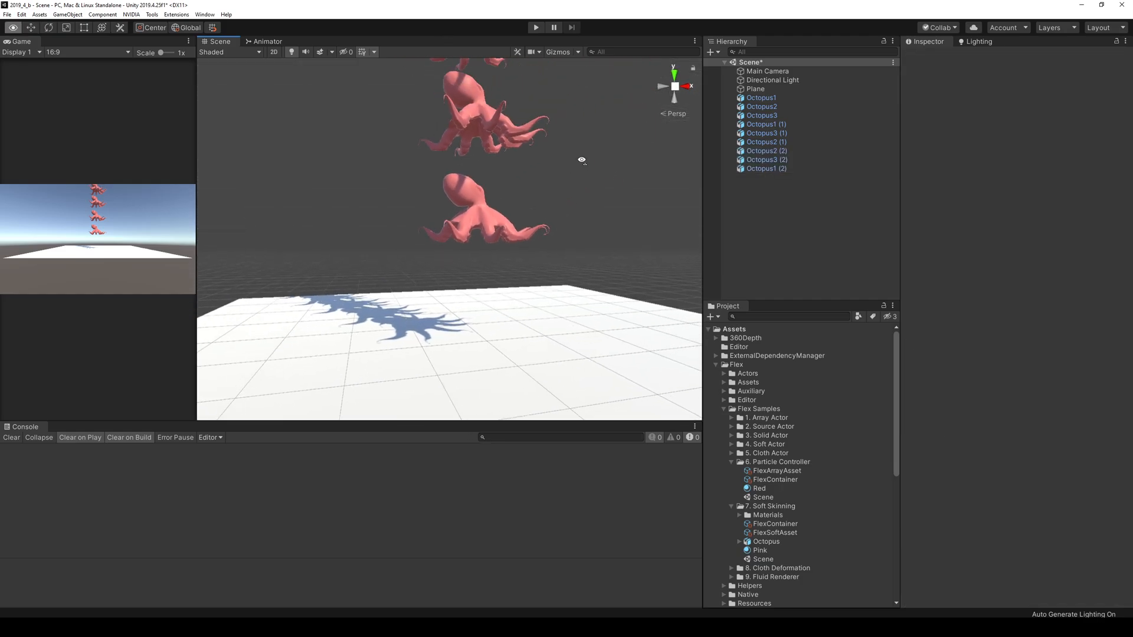
click(536, 27)
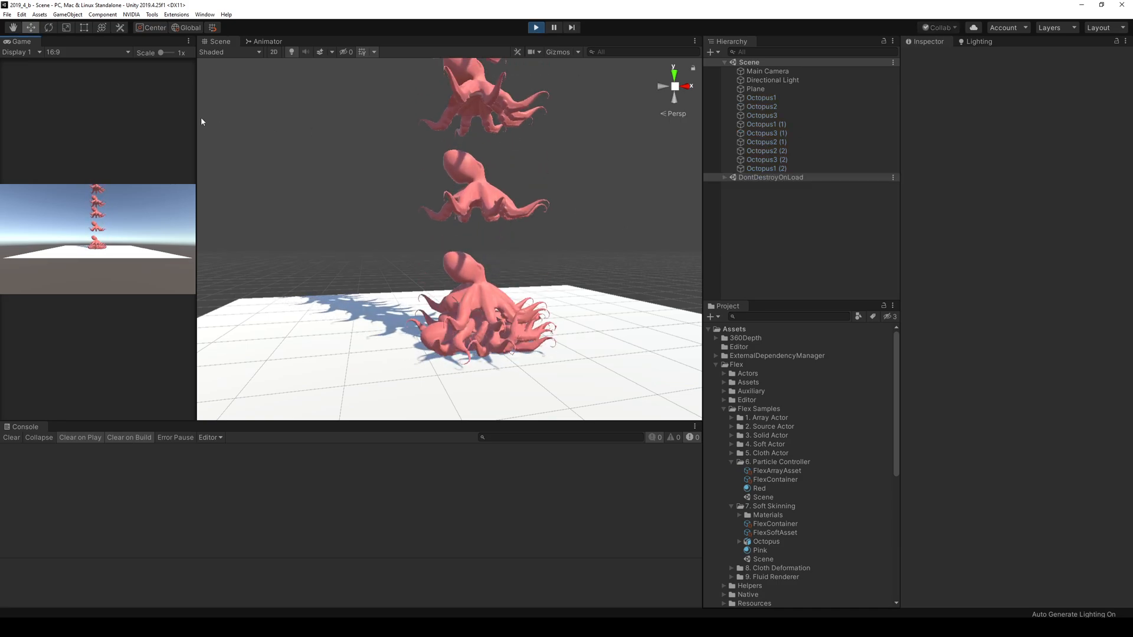
Widen the Game view, show its rendering statistics, and examine the fallen octopus pile up close.
drag(198, 118, 248, 177)
click(317, 52)
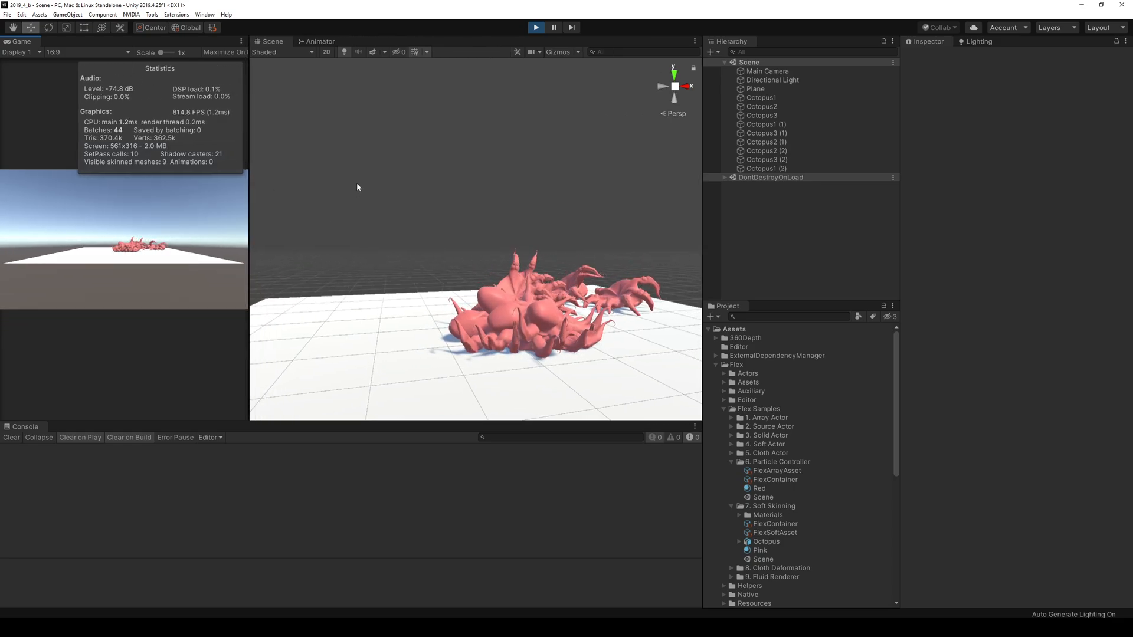
right_drag(464, 187, 460, 260)
key(w)
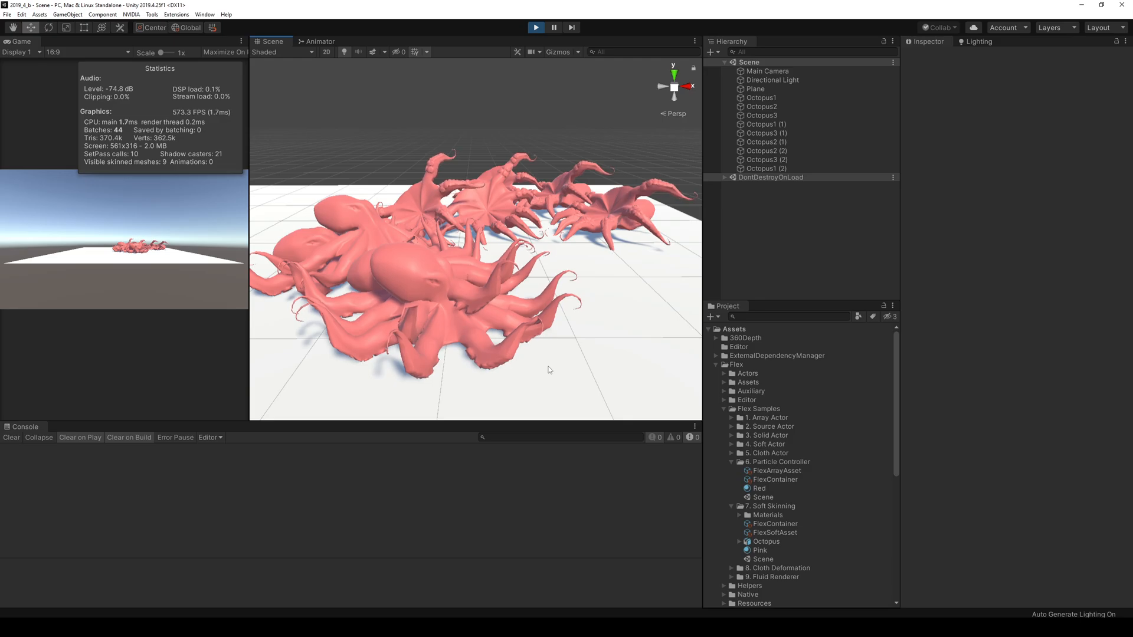
alt+drag(536, 340, 433, 374)
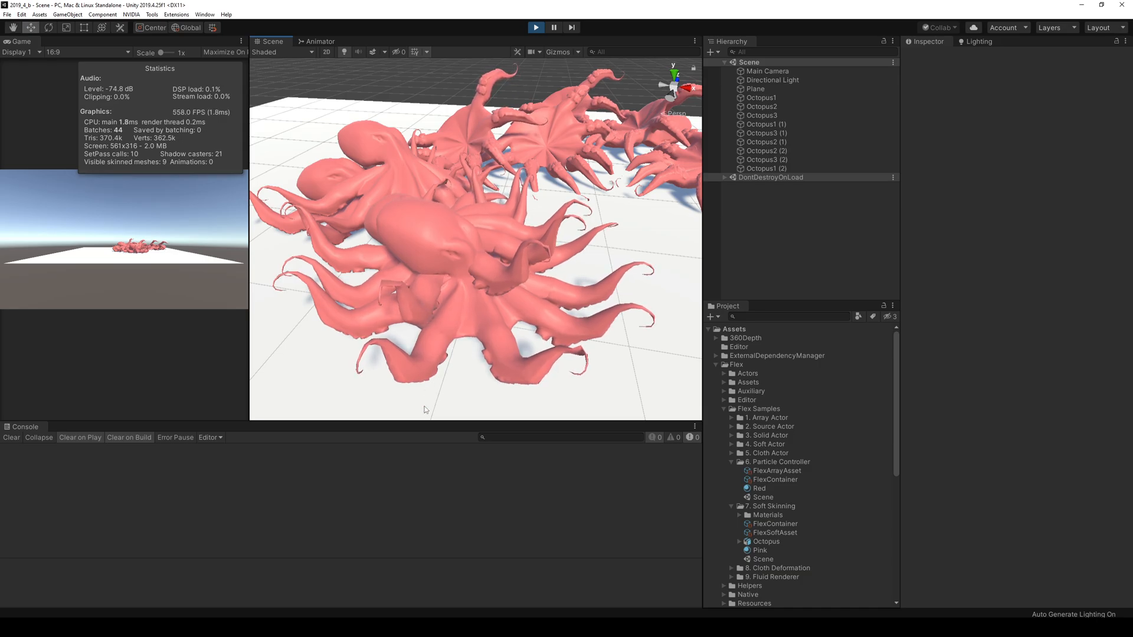
Enlarge the Scene view by shrinking the Console and Game views, and stop Play mode.
drag(422, 422, 422, 525)
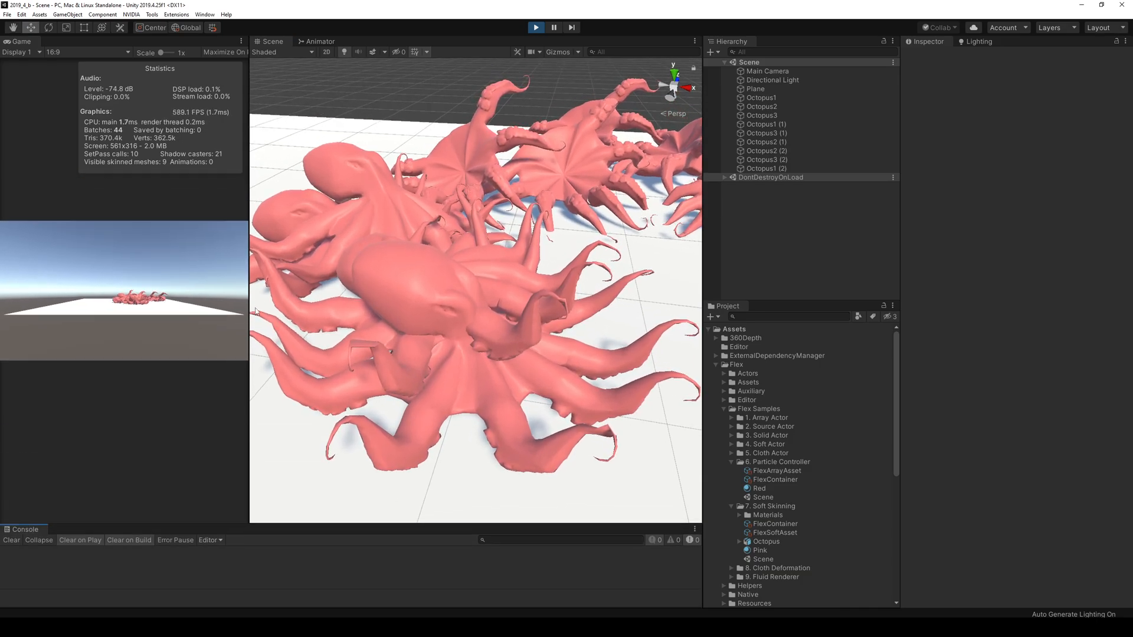
drag(248, 312, 142, 311)
scroll(531, 90, down, 5)
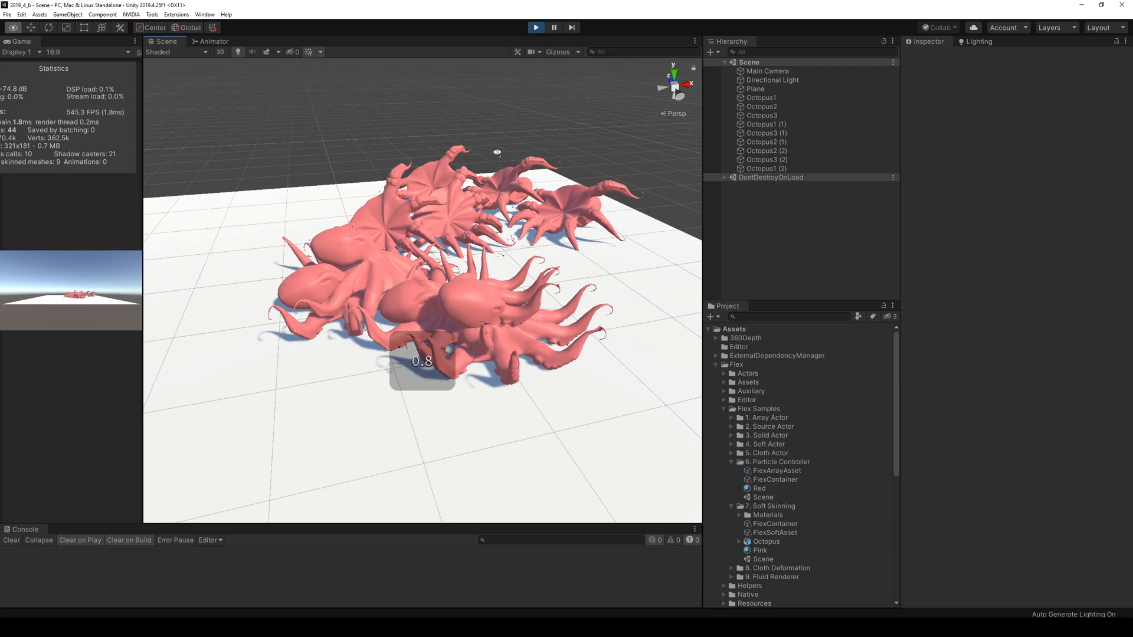
click(536, 27)
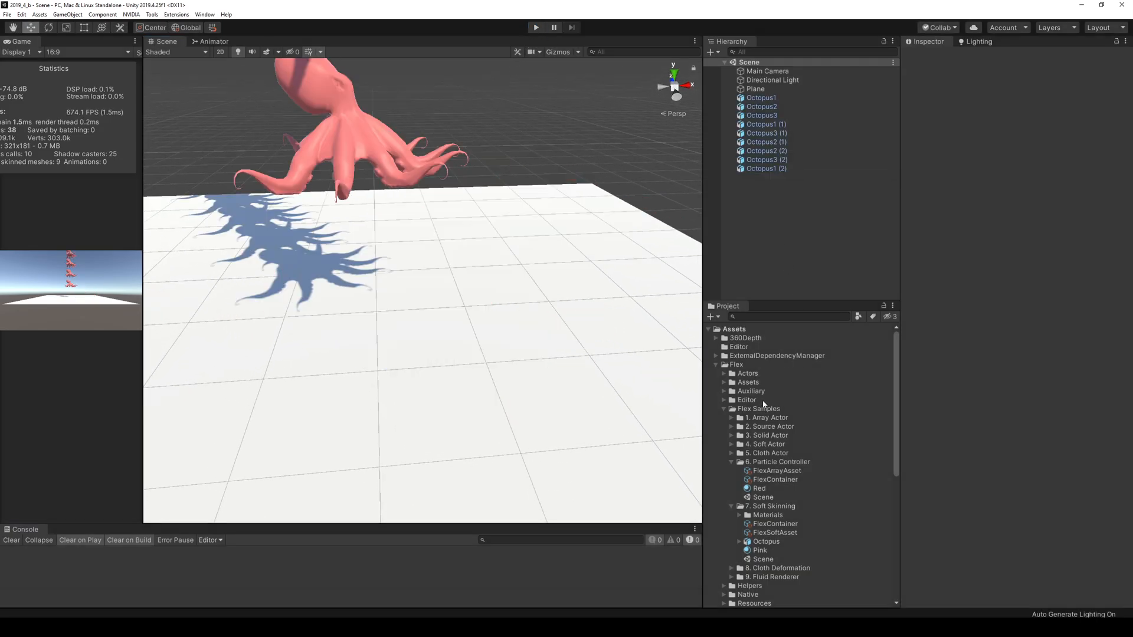
Duplicate the nine-octopus column twice and place the copies along X on either side of it, the last at X -1.48.
click(785, 171)
shift+click(772, 98)
scroll(482, 210, down, 6)
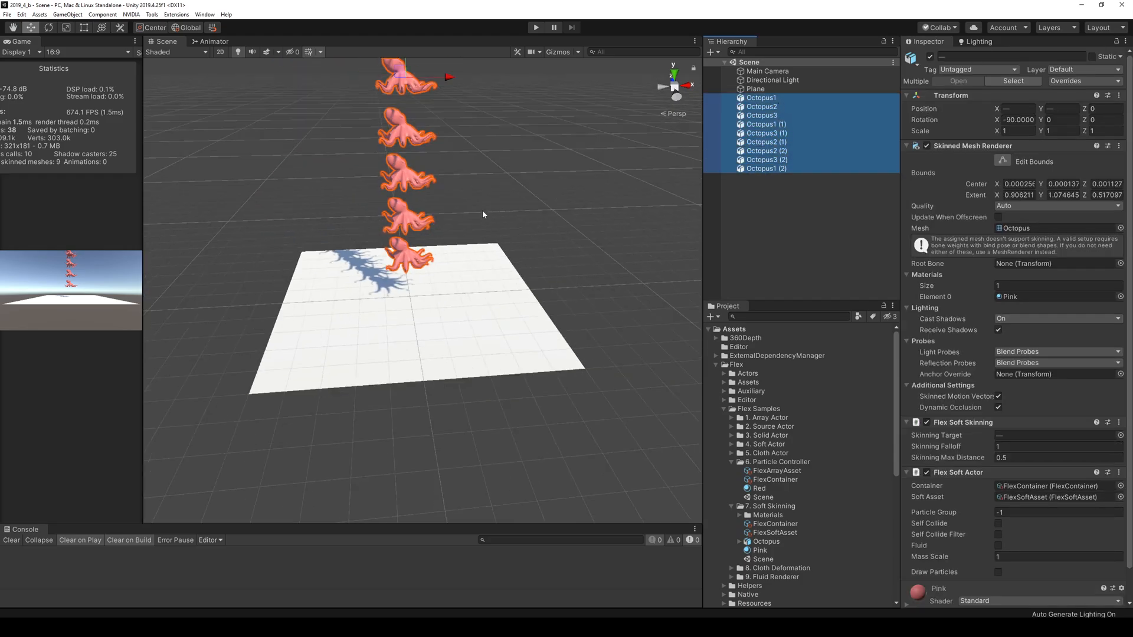
right_drag(483, 210, 484, 177)
key(ctrl+d)
drag(443, 208, 401, 208)
key(ctrl+d)
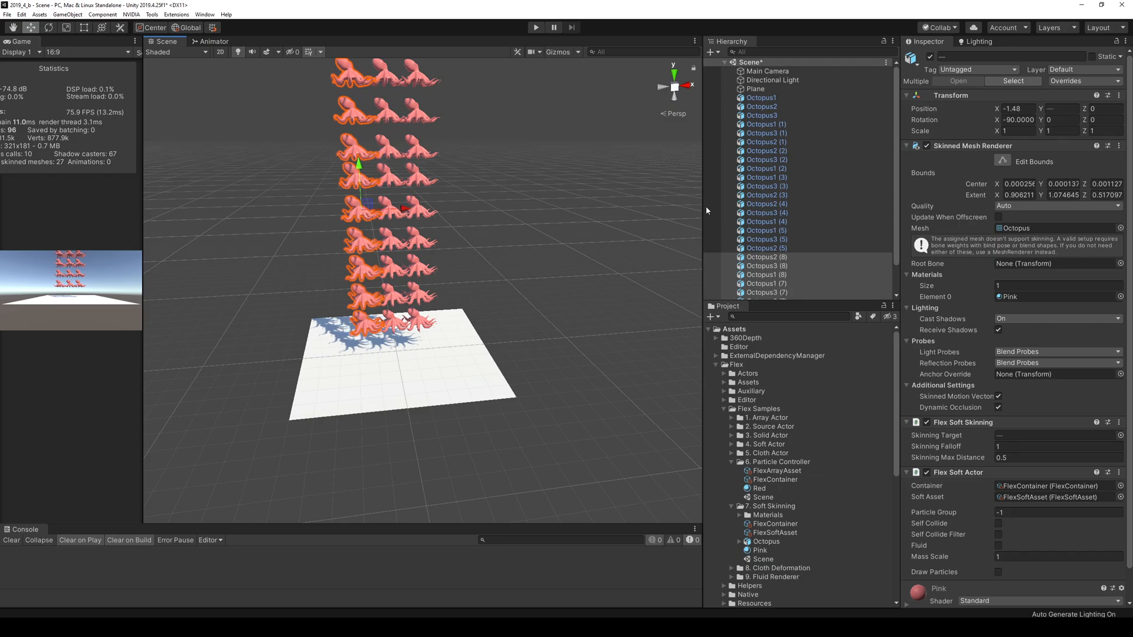
Duplicate all 27 octopuses twice and offset the copies along Z to form a block of 81.
click(781, 98)
scroll(799, 196, down, 2)
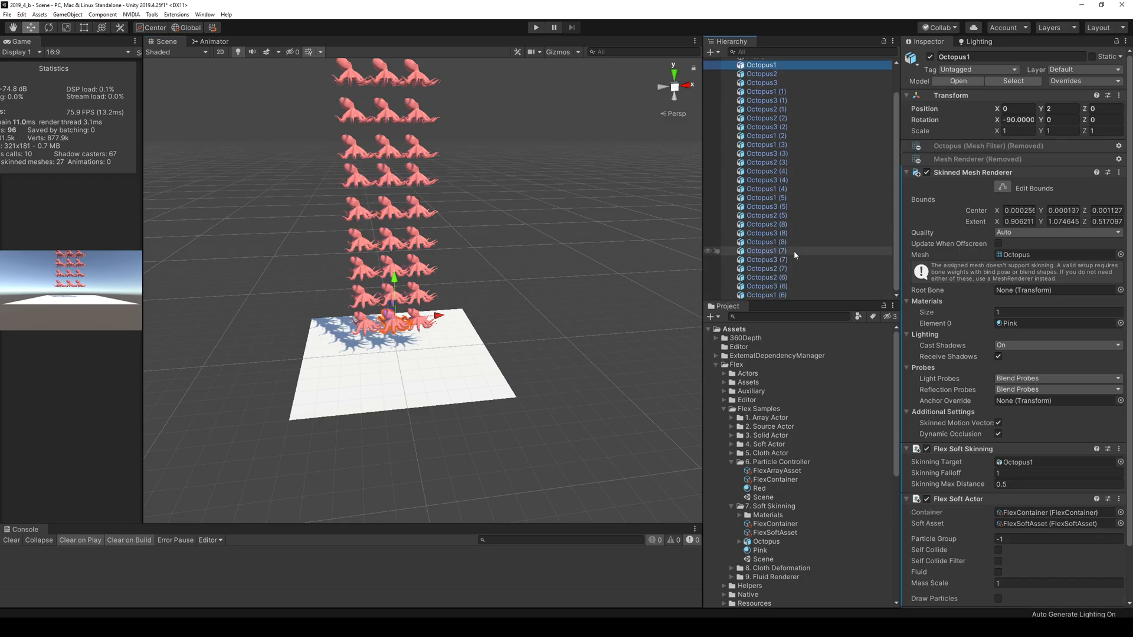
shift+click(788, 295)
alt+drag(429, 234, 502, 251)
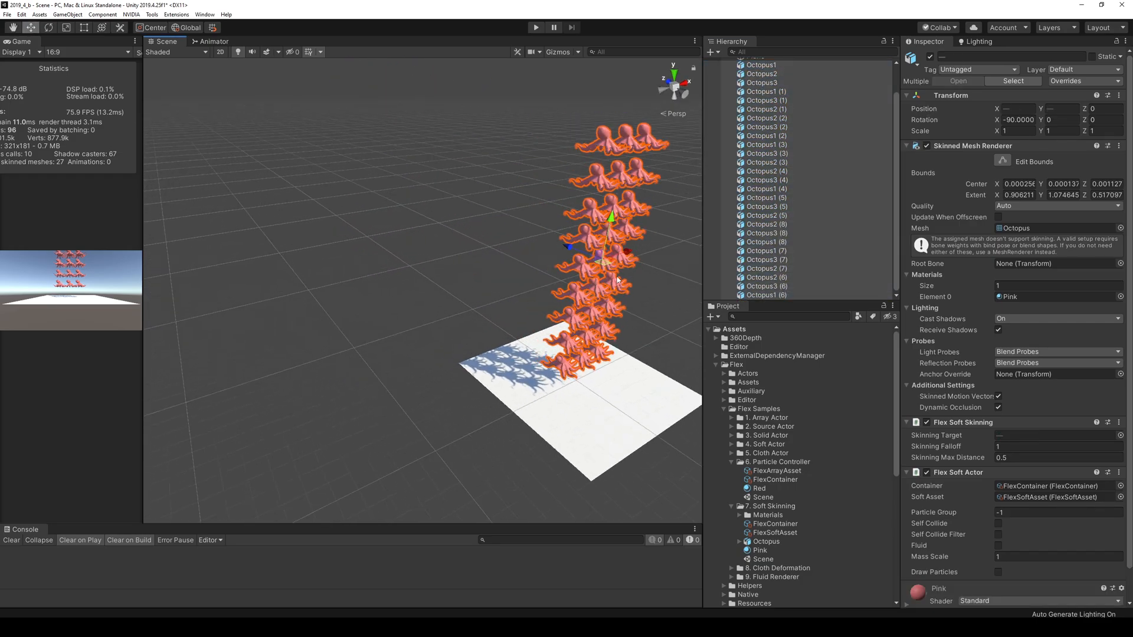
key(ctrl+d)
mouse_move(570, 249)
mouse_down()
mouse_move(586, 256)
mouse_move(554, 238)
mouse_up()
key(ctrl+d)
click(491, 238)
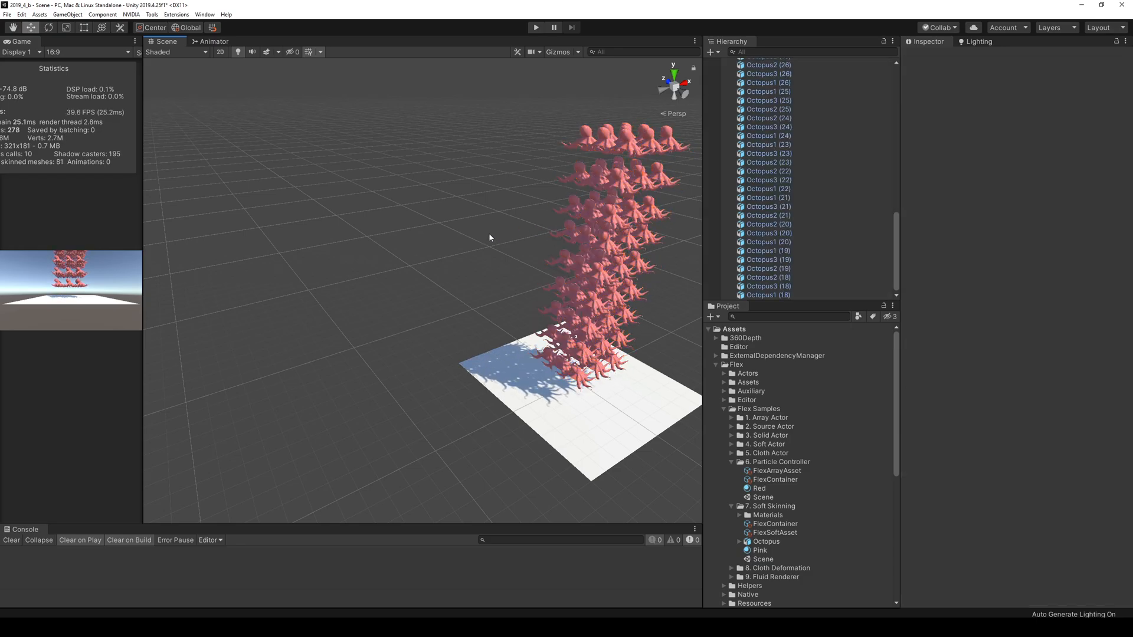
Run the 81-octopus block in Play mode and watch the simulation from close to the plane.
right_drag(493, 239, 591, 162)
key(w)
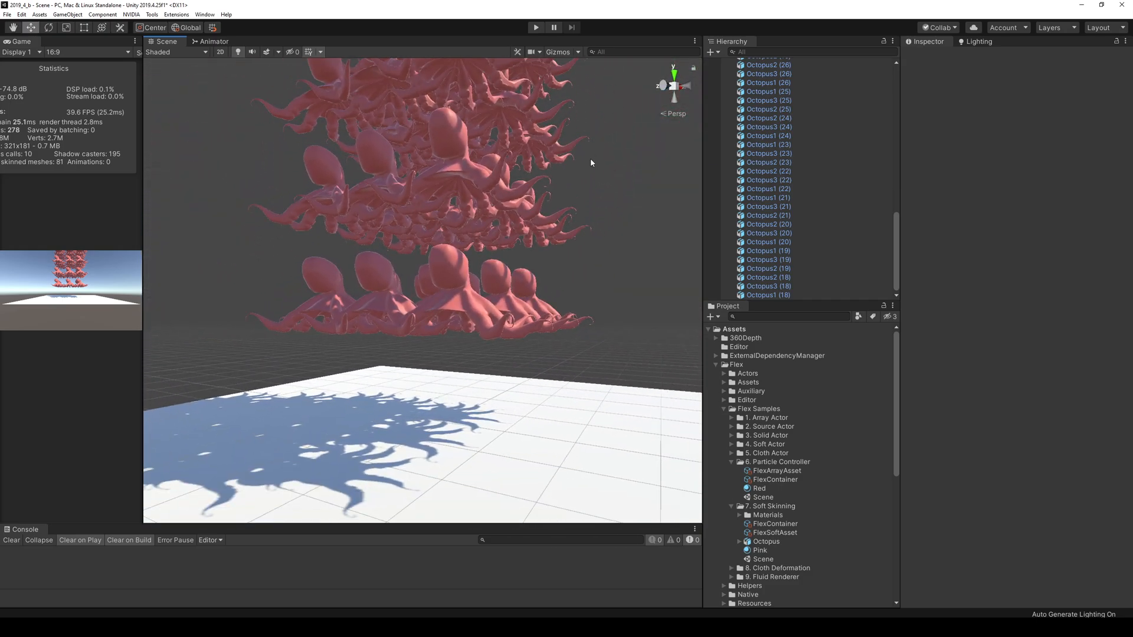
click(537, 30)
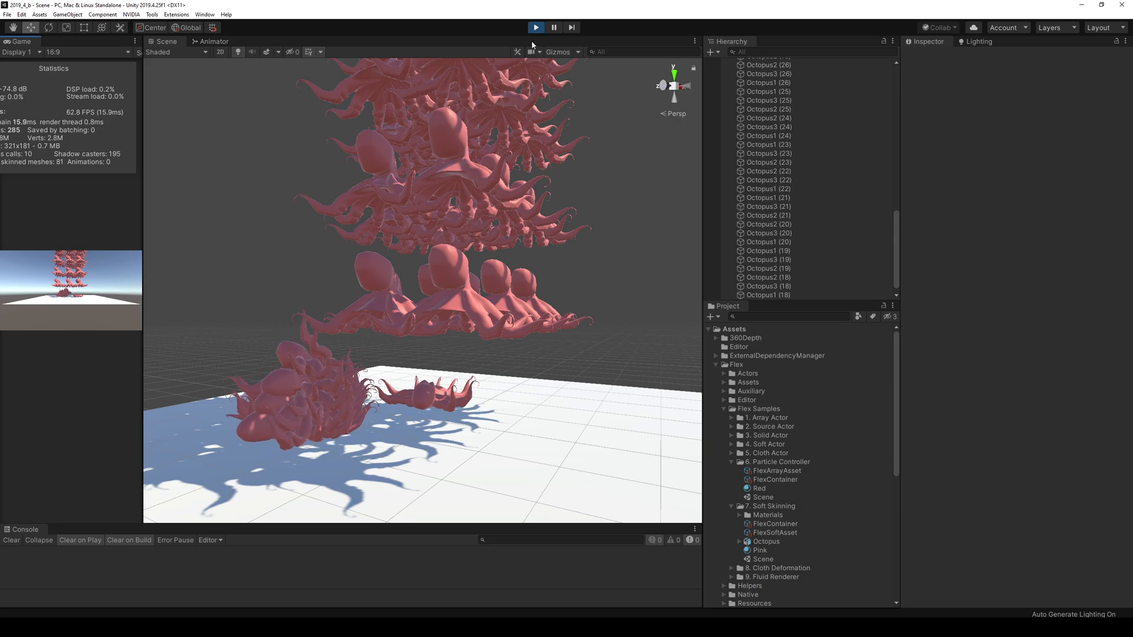
alt+drag(493, 247, 488, 193)
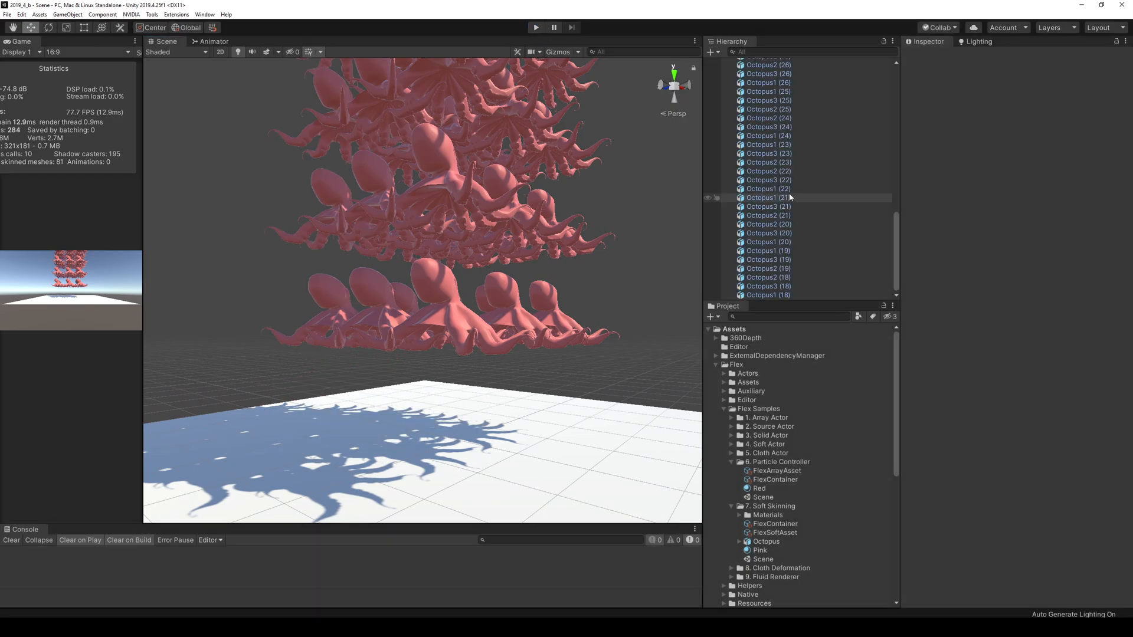
Undo the octopus duplications and moves back to the first unmoved copy of the nine-octopus column.
key(ctrl+z)
key(ctrl+z)
key(ctrl+z)
key(ctrl+z)
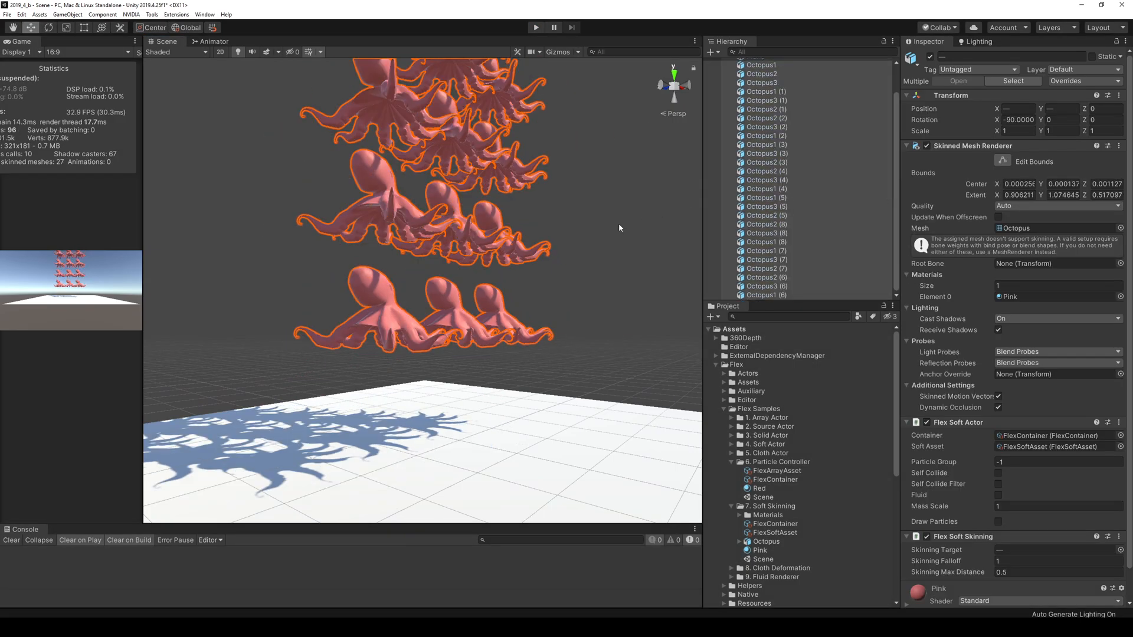
key(ctrl+z)
key(ctrl+z)
key(ctrl+z)
key(ctrl+z)
key(ctrl+z)
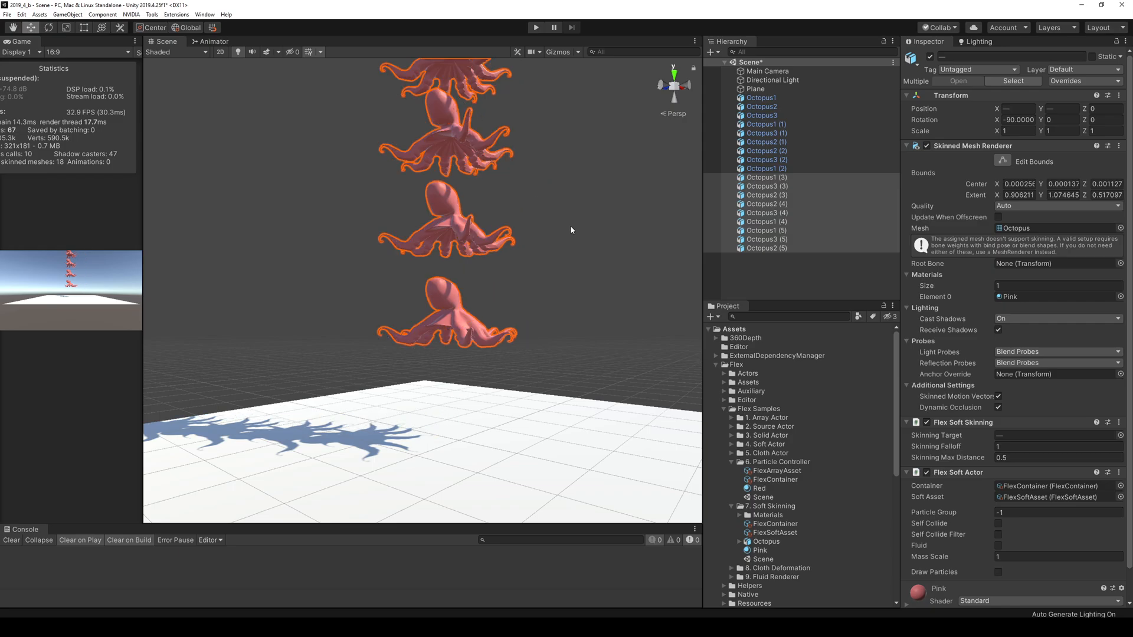
Expand the 8. Cloth Deformation sample folder and open its Scene.
scroll(783, 435, down, 5)
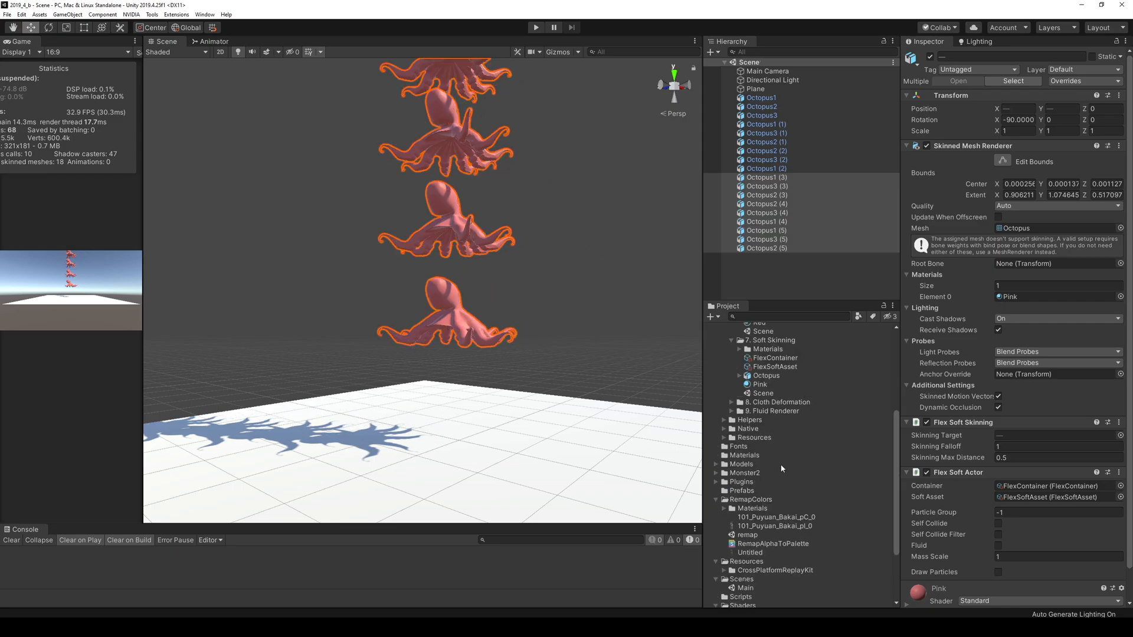
click(778, 441)
scroll(778, 440, up, 1)
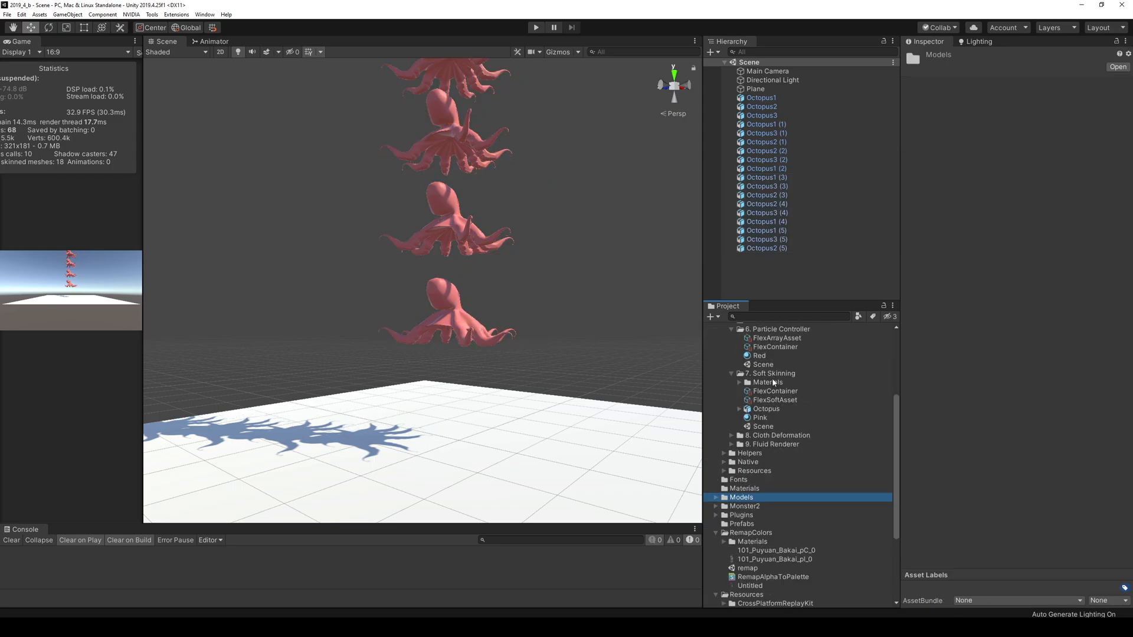
double_click(775, 437)
key(Down)
key(Down)
key(Down)
key(Down)
key(Down)
key(Down)
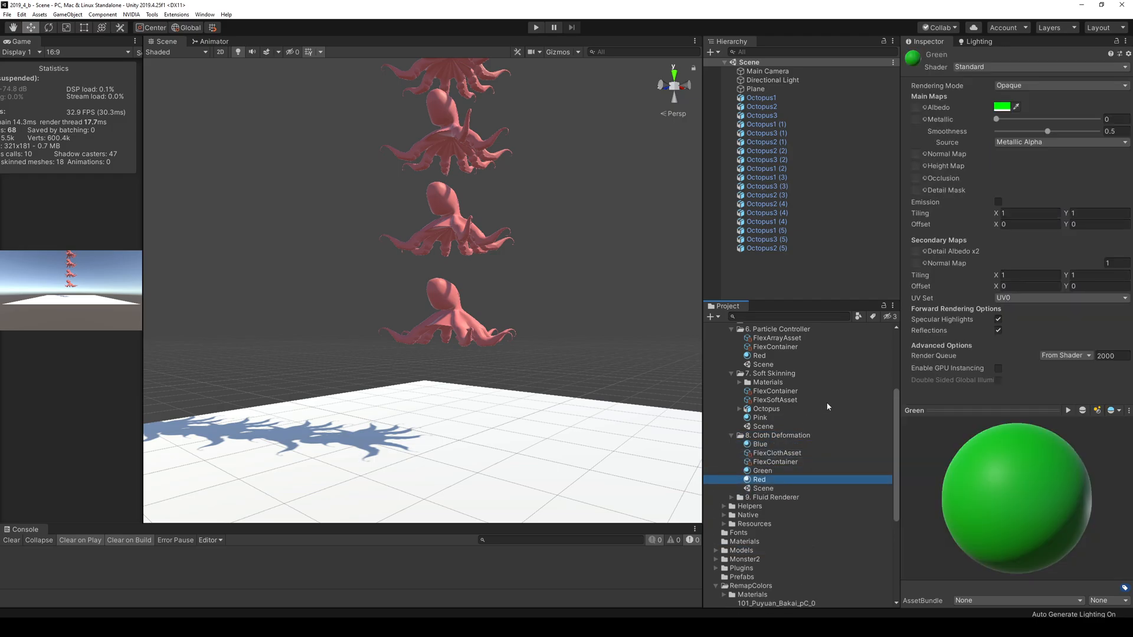
key(Return)
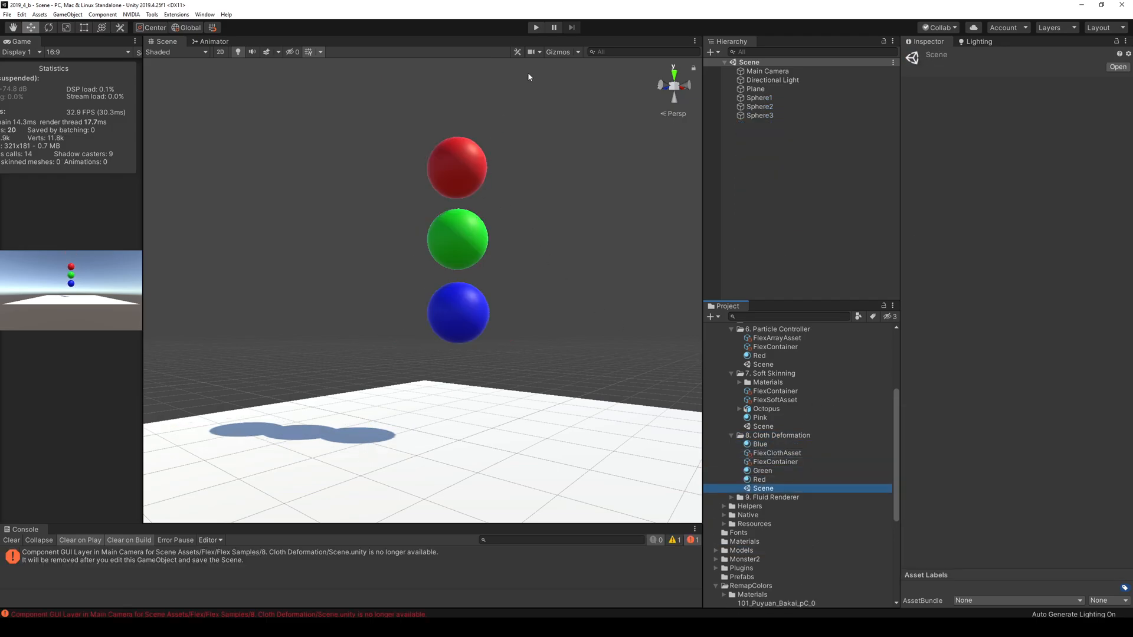
Run the Cloth Deformation scene in Play mode, watch the colored spheres collide from above, and stop Play mode.
click(536, 27)
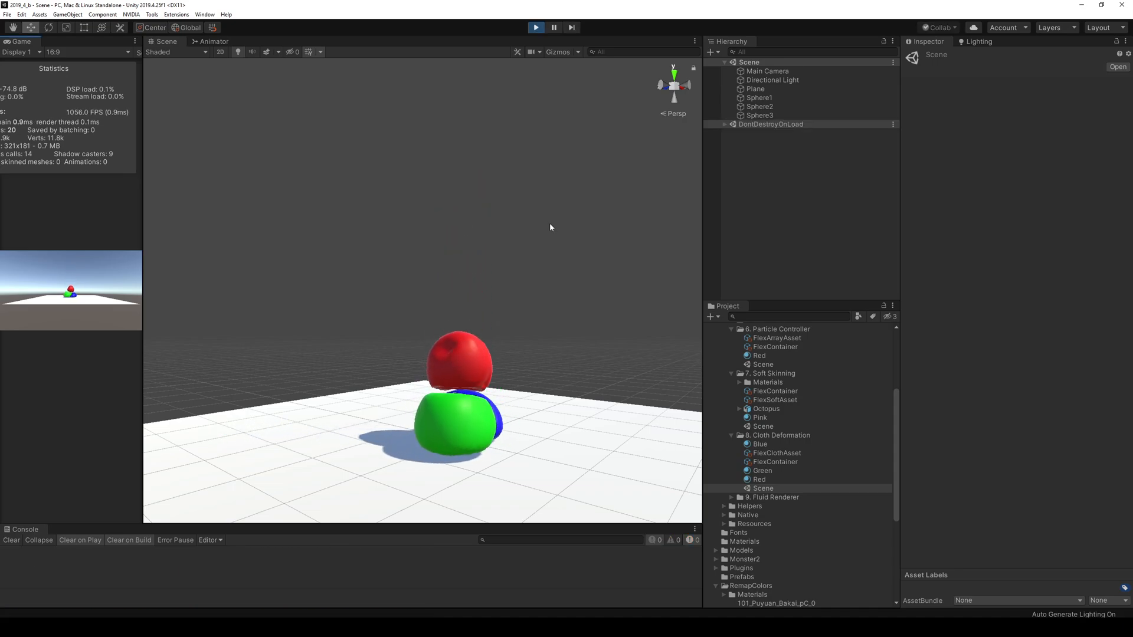
right_drag(550, 224, 509, 284)
click(536, 27)
Duplicate Sphere1, Sphere2 and Sphere3 together and move the copies sideways so each partly overlaps its original.
shift+click(776, 116)
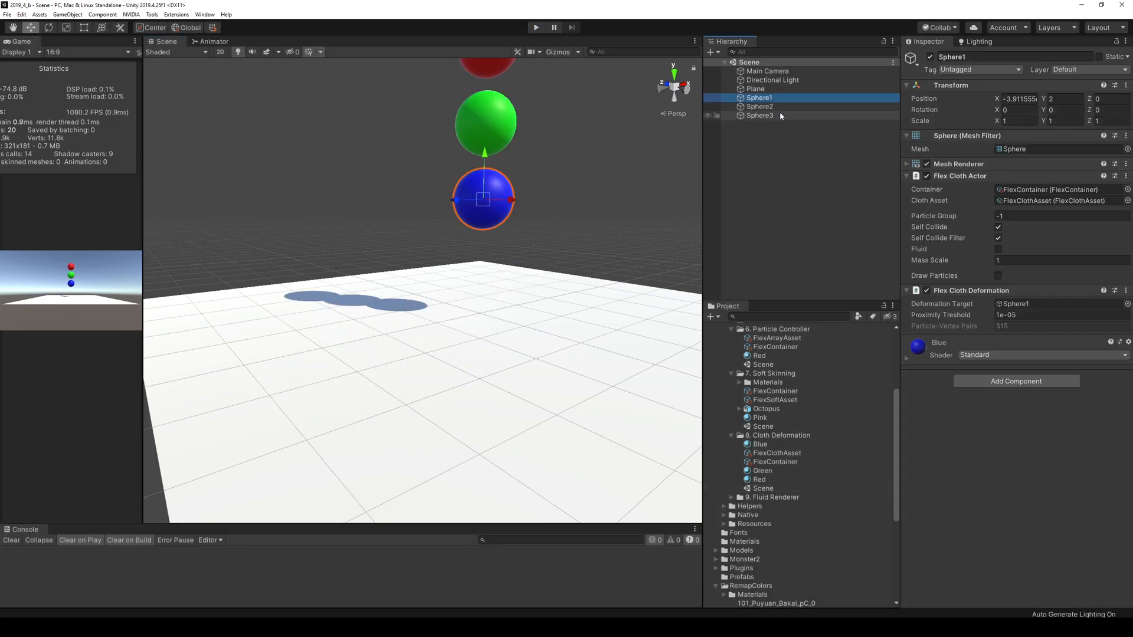
key(f)
key(ctrl+d)
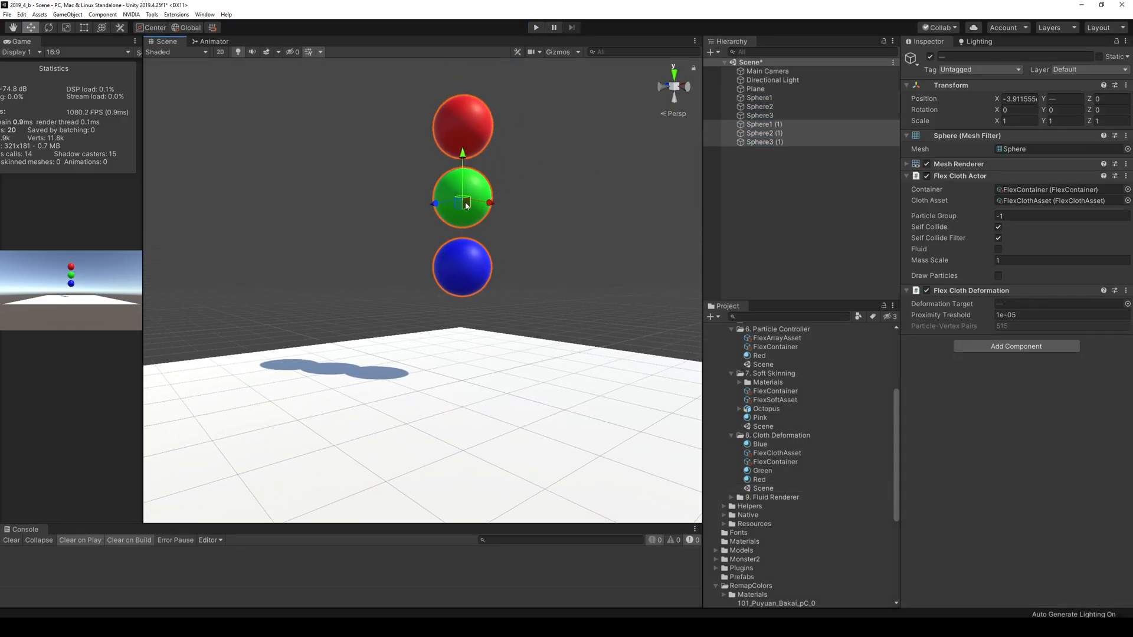
drag(447, 203, 486, 199)
click(705, 194)
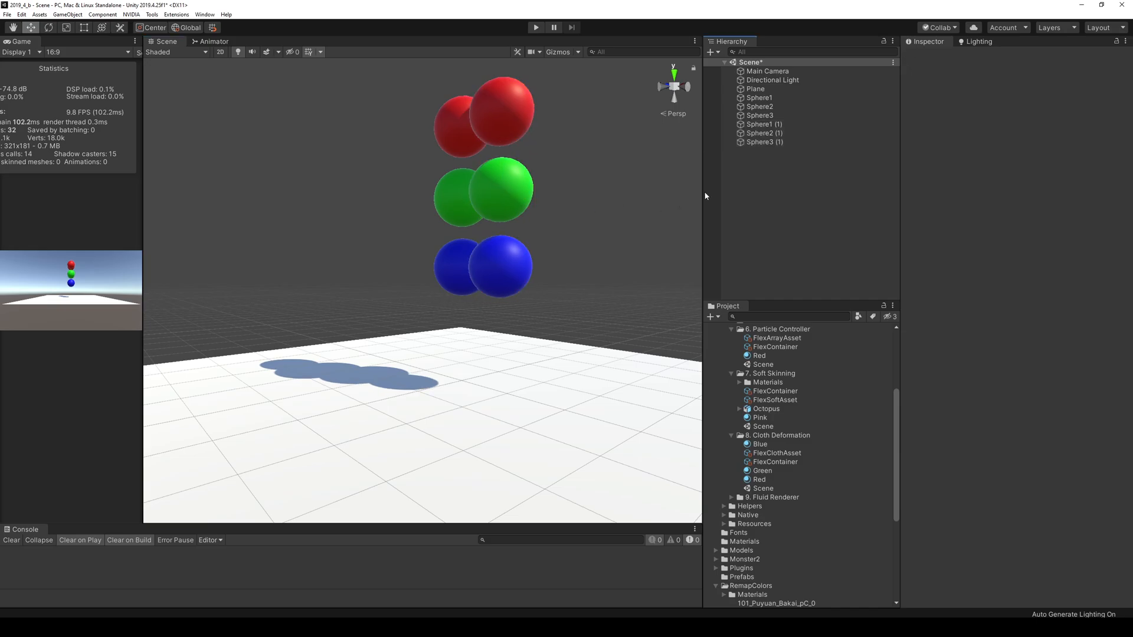
Run the scene with the six spheres in Play mode, watch them collide and spread over the plane, and stop Play mode.
mouse_move(590, 165)
right_down()
mouse_move(630, 154)
mouse_move(596, 156)
right_up()
click(536, 27)
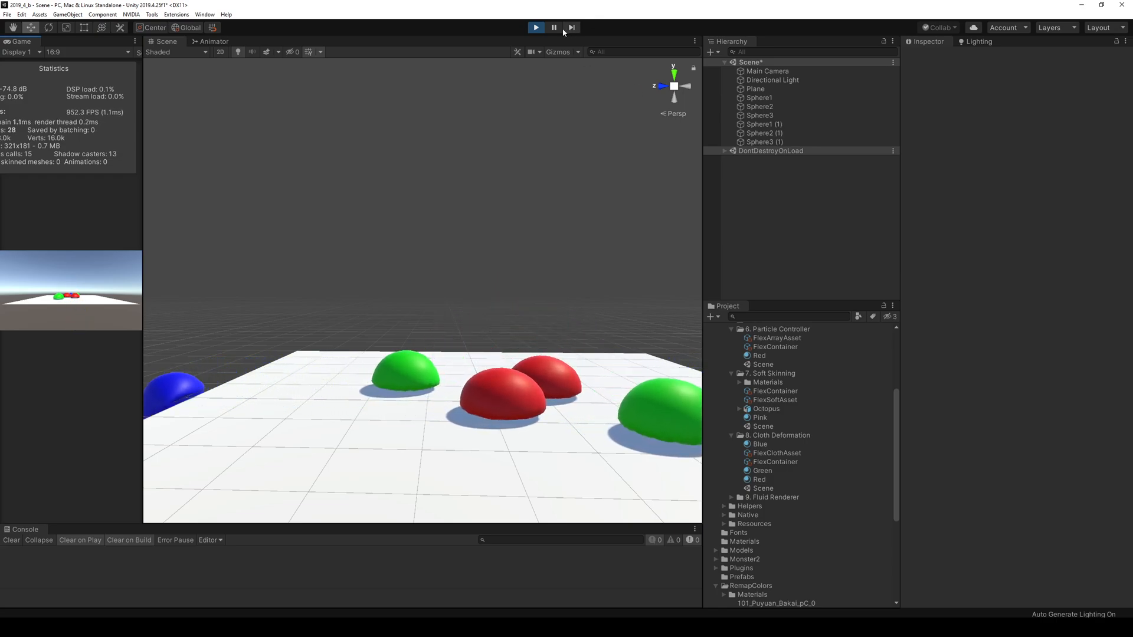
click(535, 27)
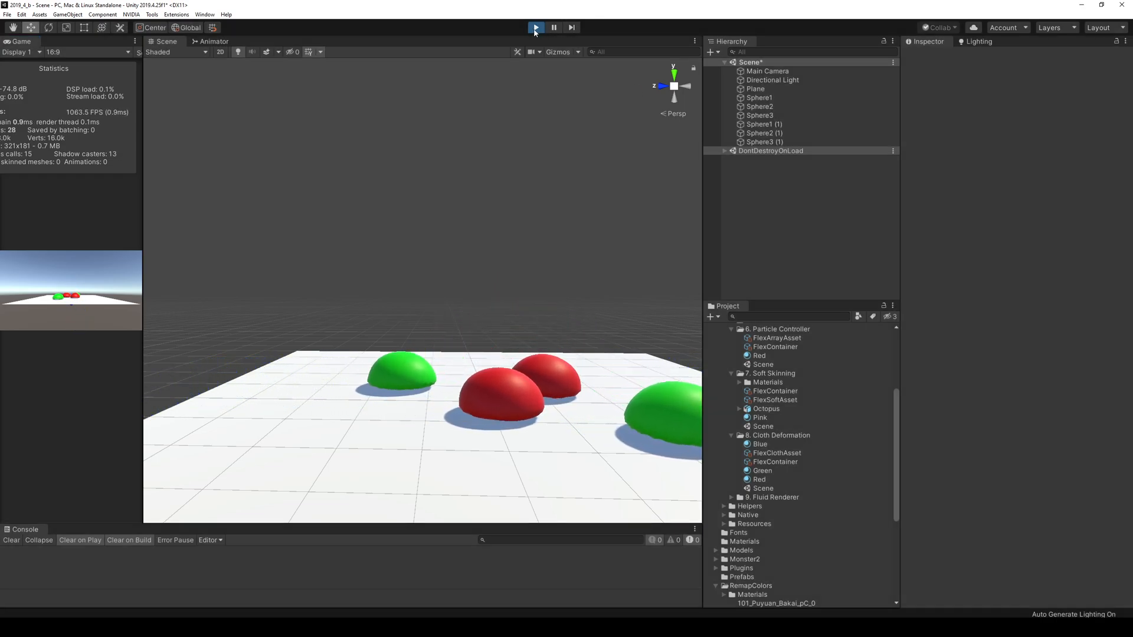
Expand the 9. Fluid Renderer sample folder and open its Scene.
click(778, 498)
key(Right)
scroll(801, 454, down, 3)
key(Down)
key(Down)
key(Down)
key(Down)
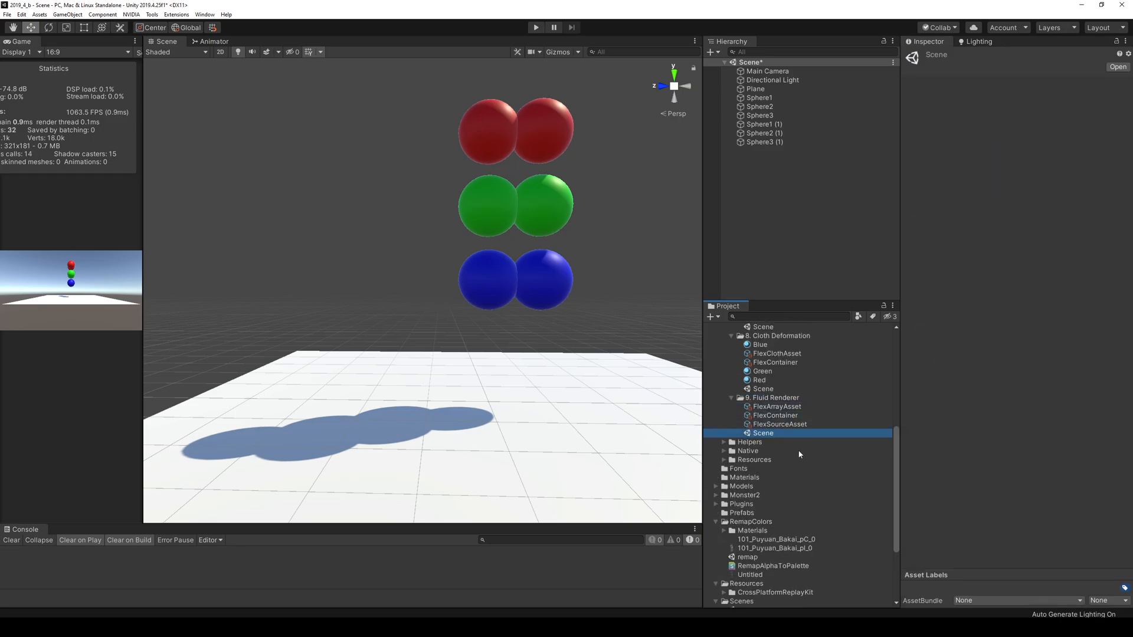
key(Return)
click(589, 335)
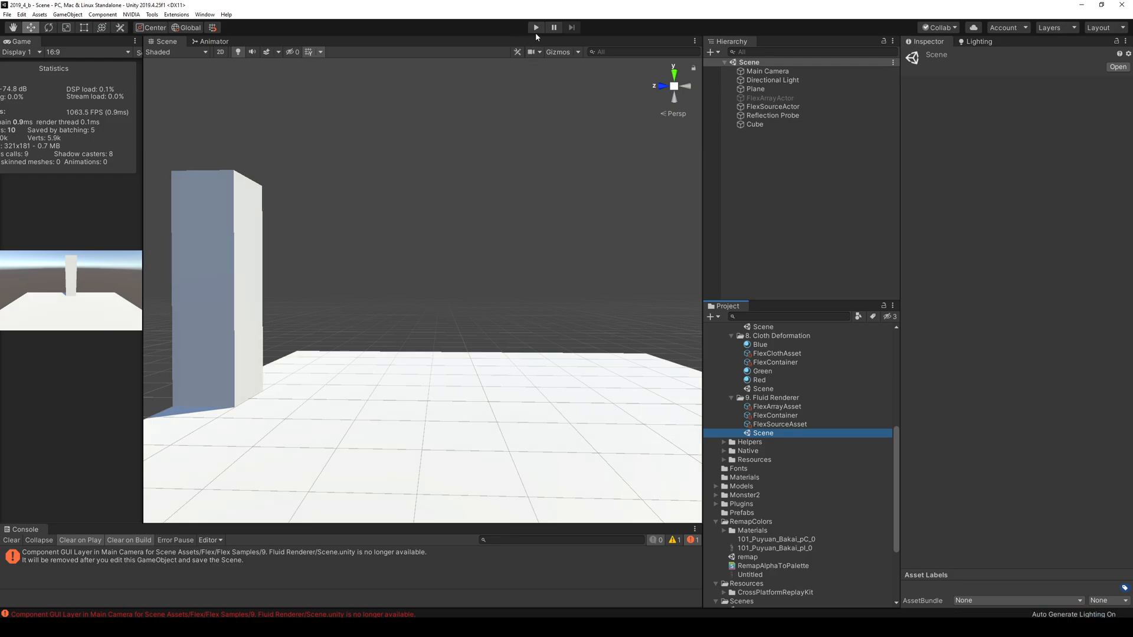
Run the Fluid Renderer scene in Play mode, watch the water pour from the pillar across the plane, and stop Play mode.
click(536, 27)
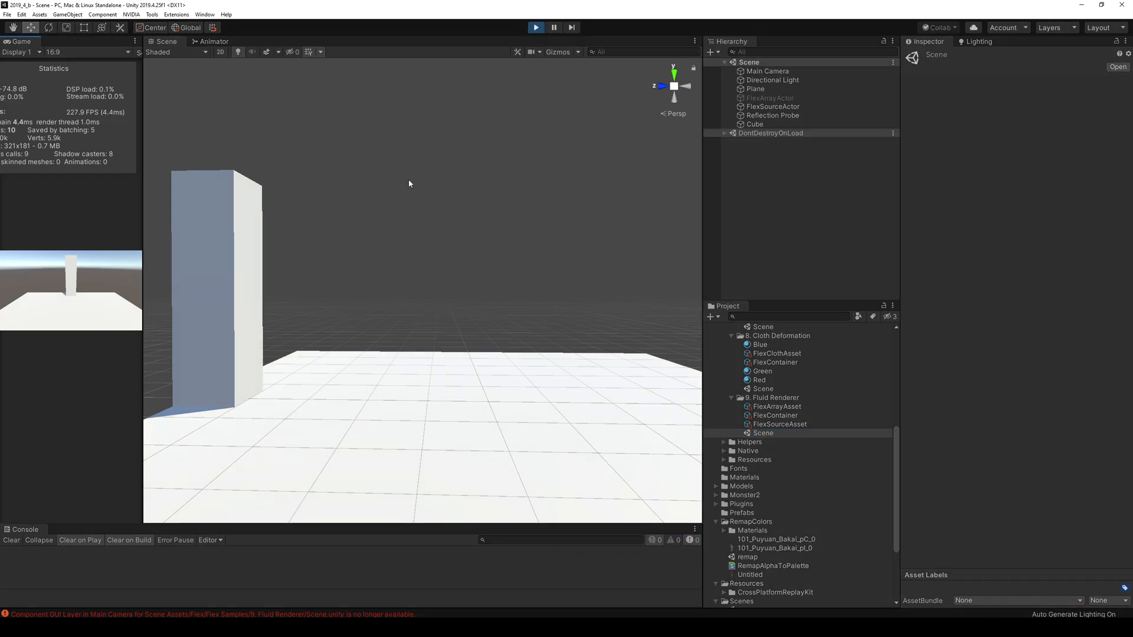
right_drag(421, 206, 384, 220)
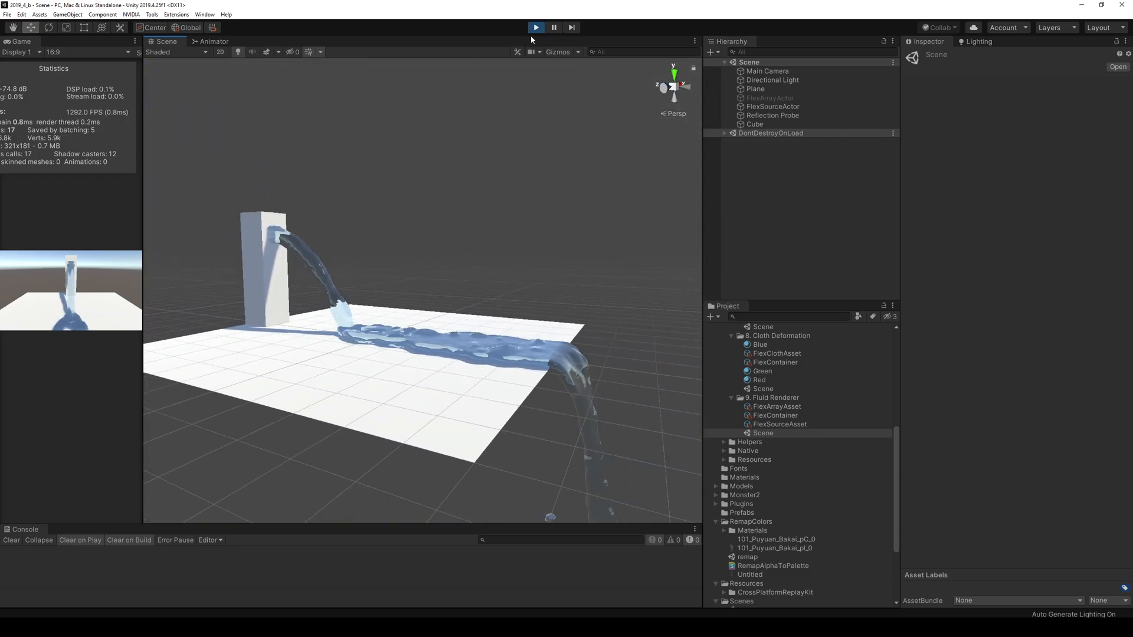
key(ctrl+p)
click(768, 125)
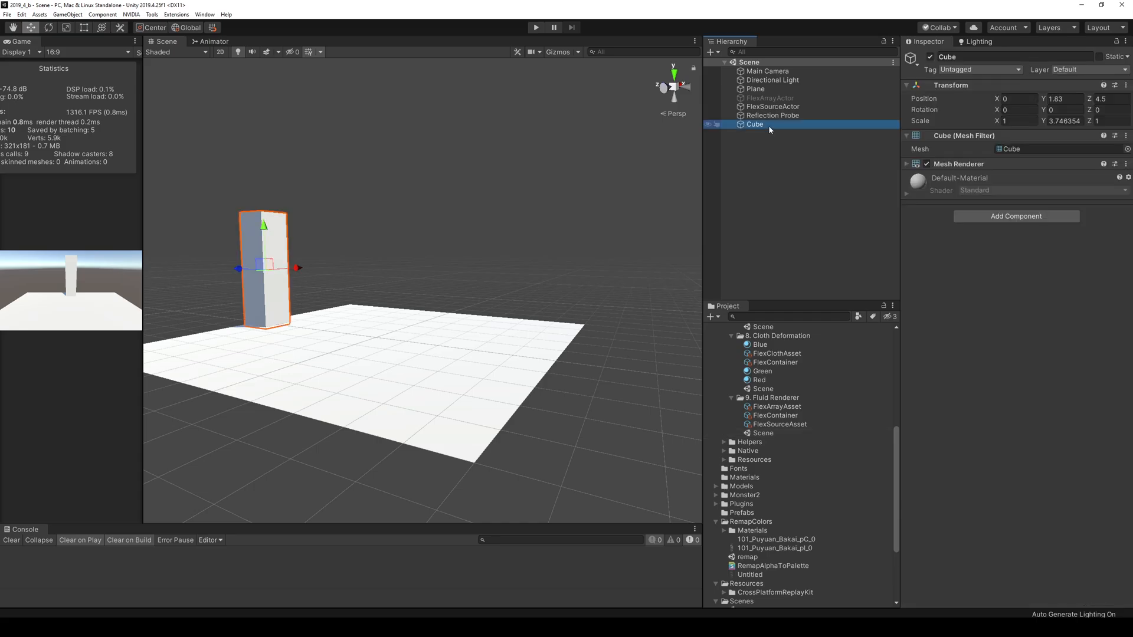
click(770, 138)
Collapse the 6. Particle Controller, 7. Soft Skinning and 8. Cloth Deformation folders, keeping 9. Fluid Renderer expanded.
scroll(782, 388, up, 10)
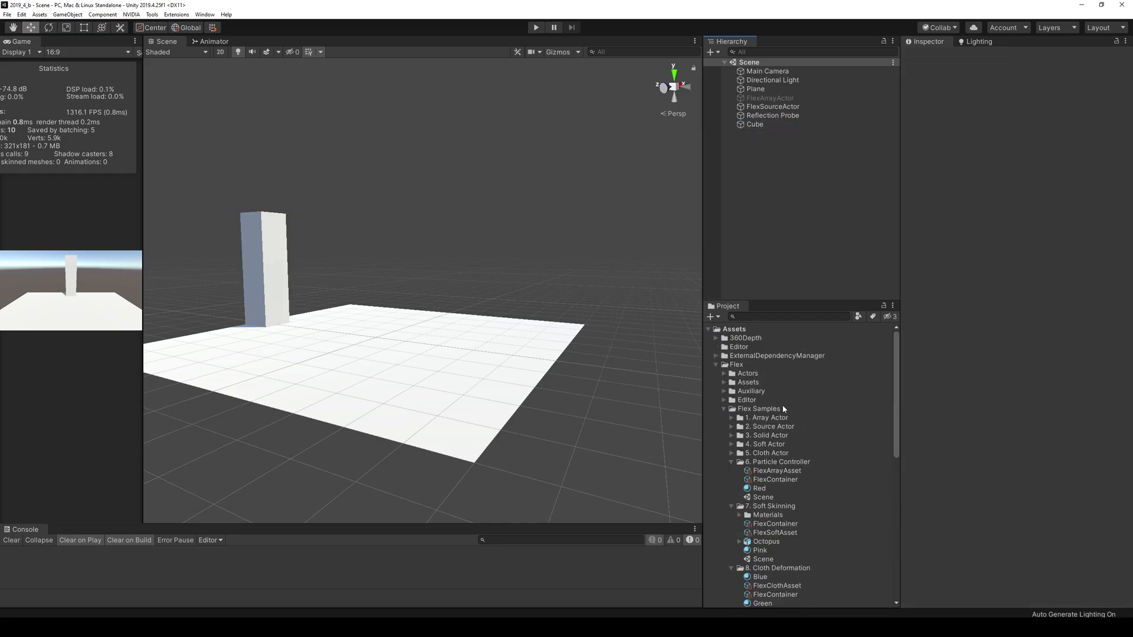
click(775, 458)
key(Left)
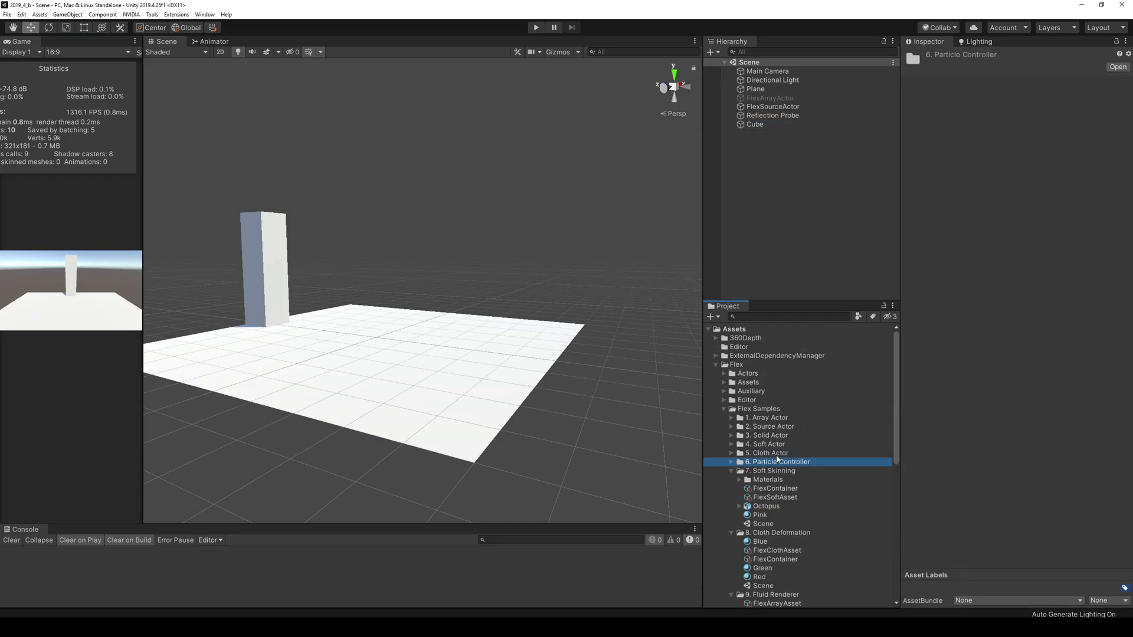
key(Down)
key(Left)
key(Down)
key(Left)
key(Down)
key(Left)
key(Right)
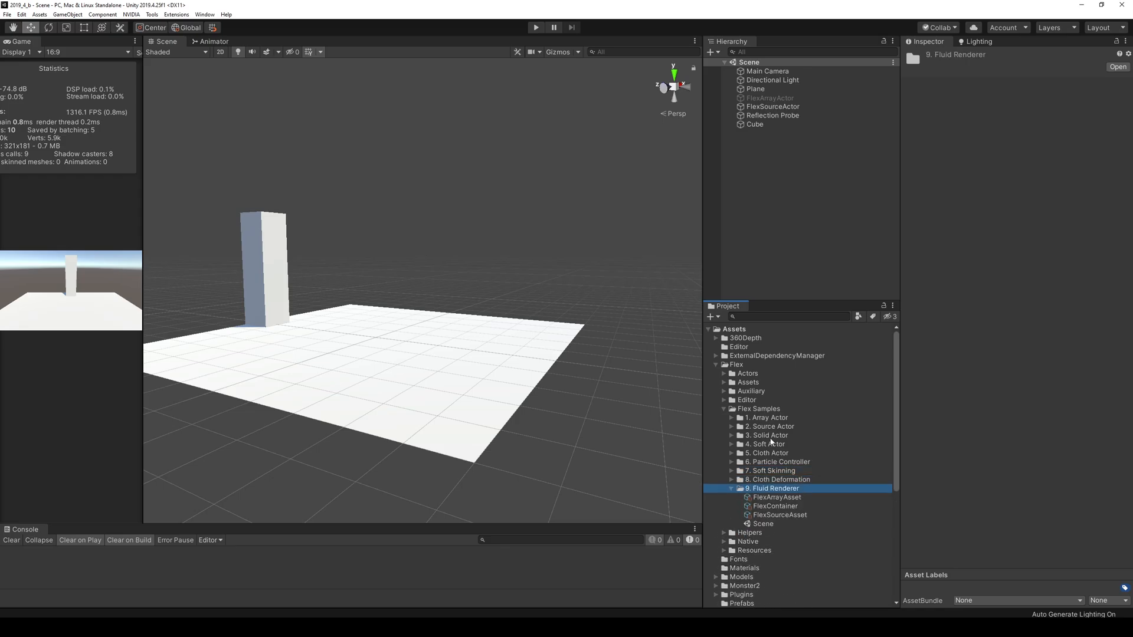
Expand the 1. Array Actor sample folder and open its Scene to check its objects.
click(774, 419)
key(Right)
double_click(799, 444)
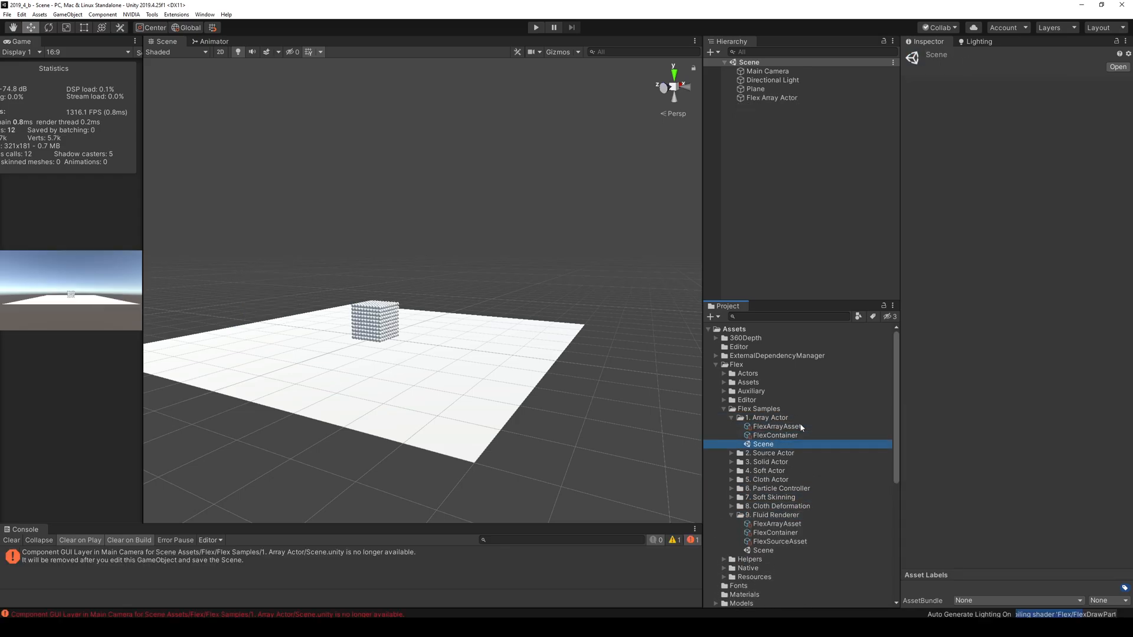
Expand the 2. Source Actor sample folder and open its Scene containing the walled basin.
click(791, 453)
key(Right)
key(Down)
key(Down)
key(Down)
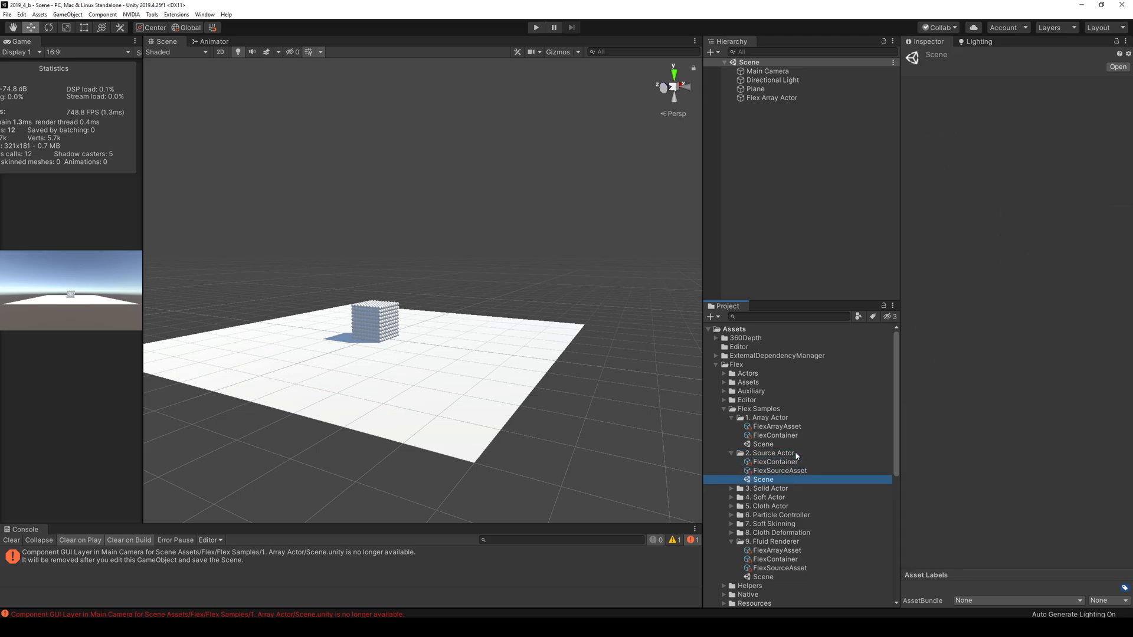
key(Return)
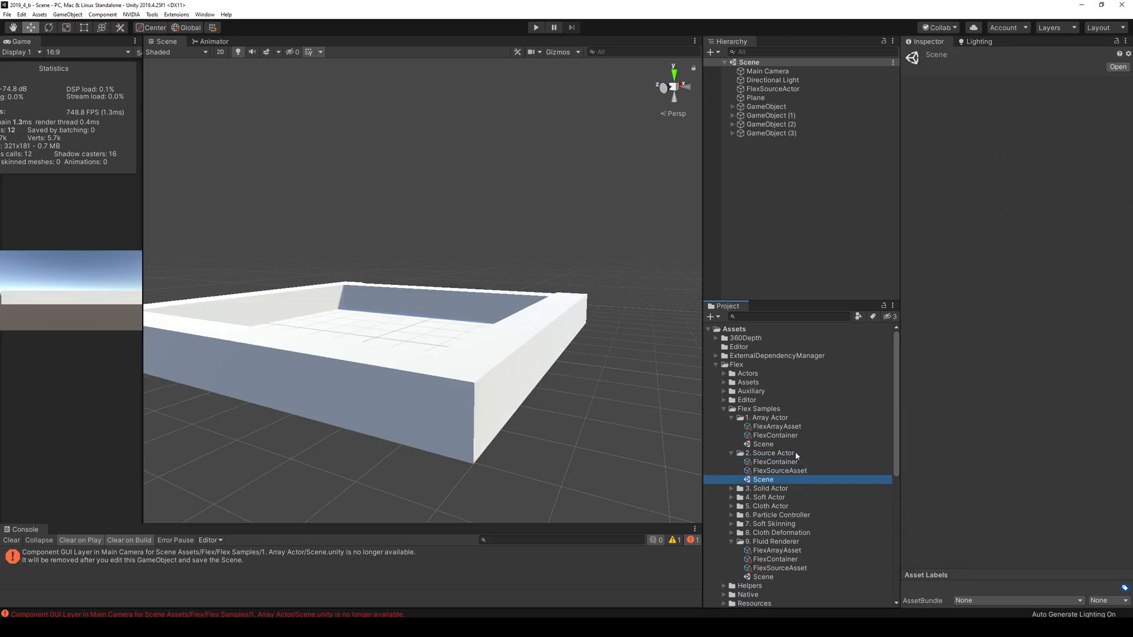
Copy the four wall GameObjects from the Source Actor scene into the Fluid Renderer scene and save the scene.
click(767, 134)
key(shift+Up)
key(shift+Up)
key(shift+Up)
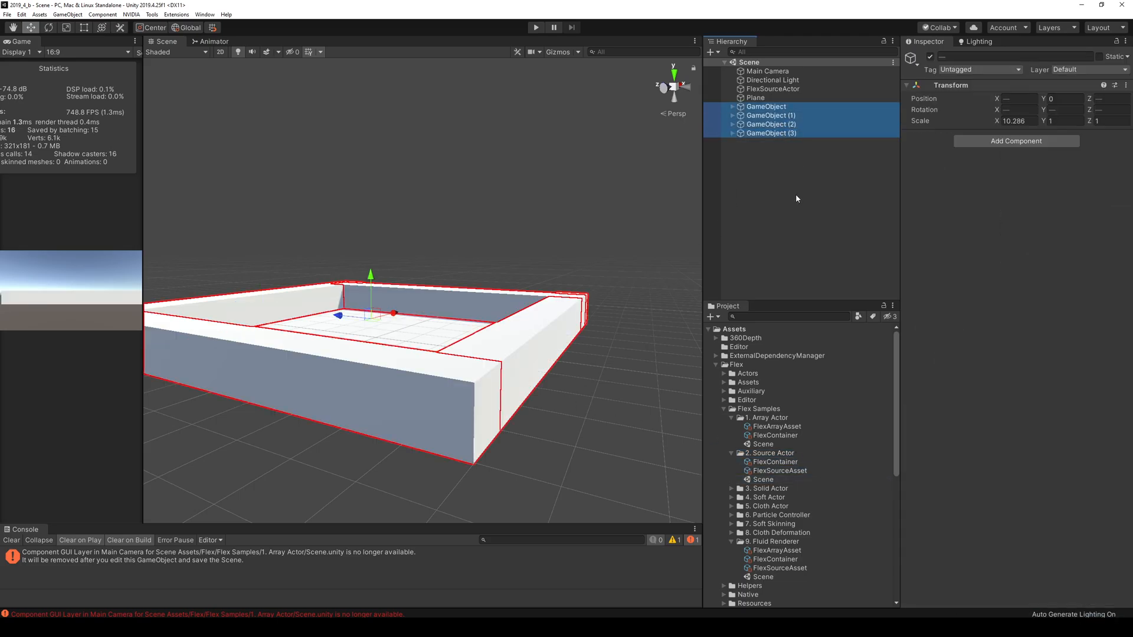
double_click(773, 576)
key(ctrl+v)
click(514, 204)
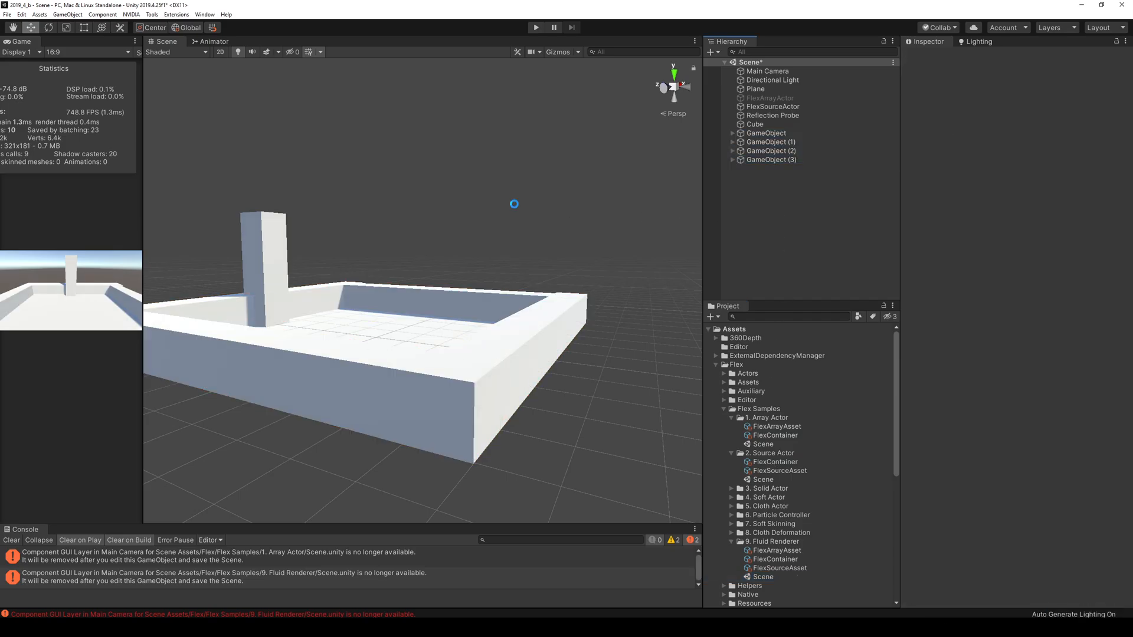
key(ctrl+s)
Run the walled Fluid Renderer scene in Play mode, watch the water collect in a maximized Scene view, and stop Play mode.
right_drag(514, 204, 511, 140)
click(536, 28)
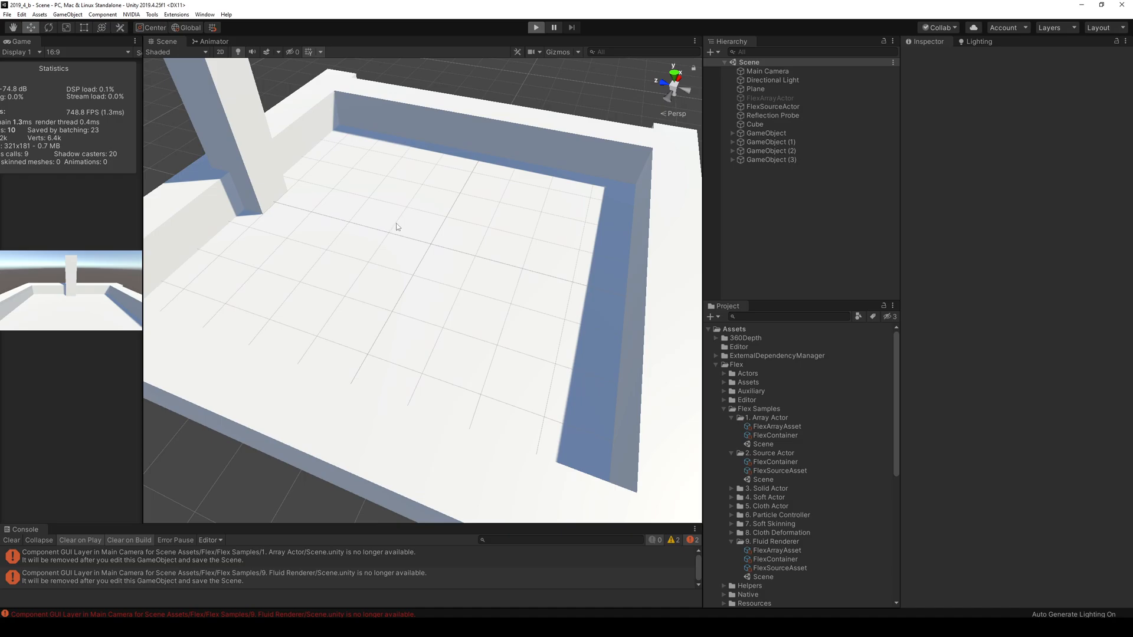
right_drag(402, 224, 407, 216)
key(s)
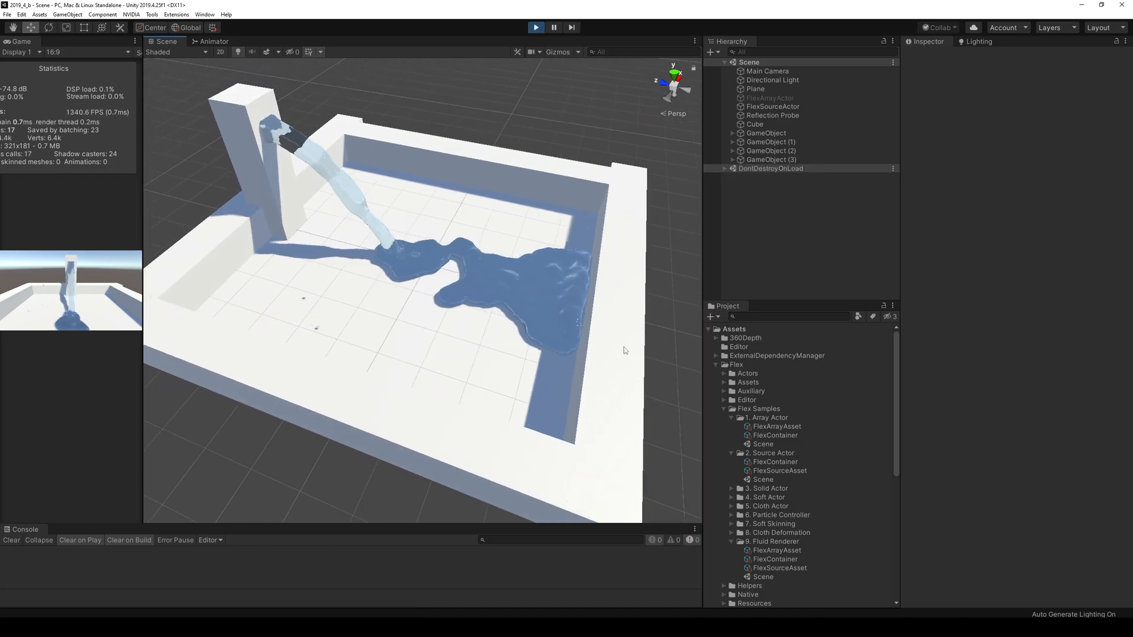
right_drag(625, 351, 648, 334)
key(shift+space)
right_drag(582, 349, 1021, 380)
key(w)
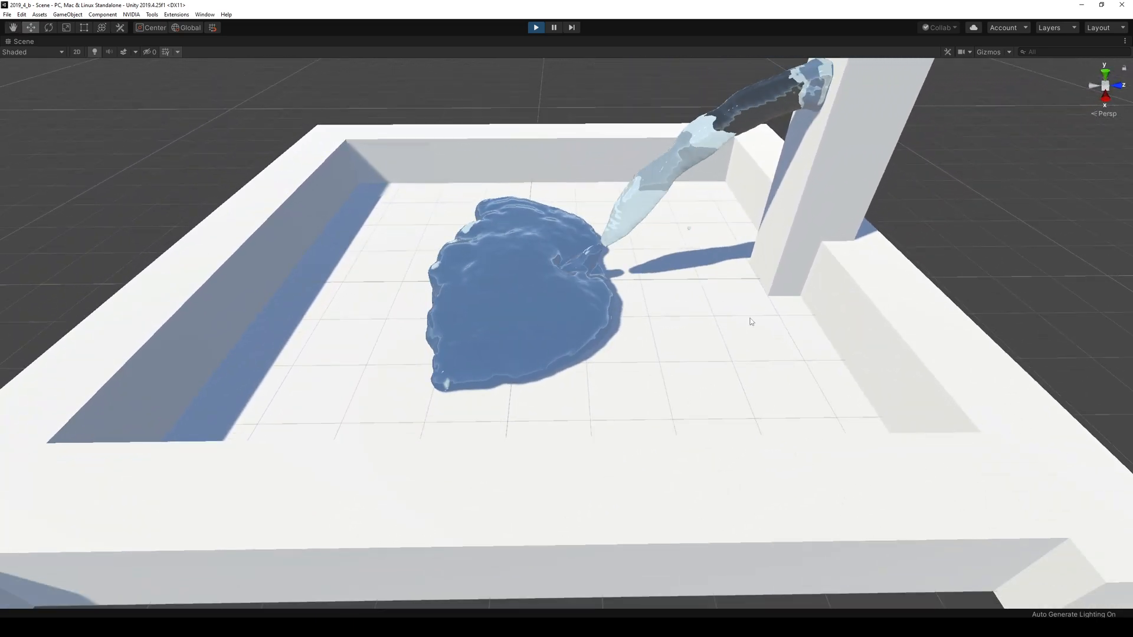
key(shift+space)
key(ctrl+p)
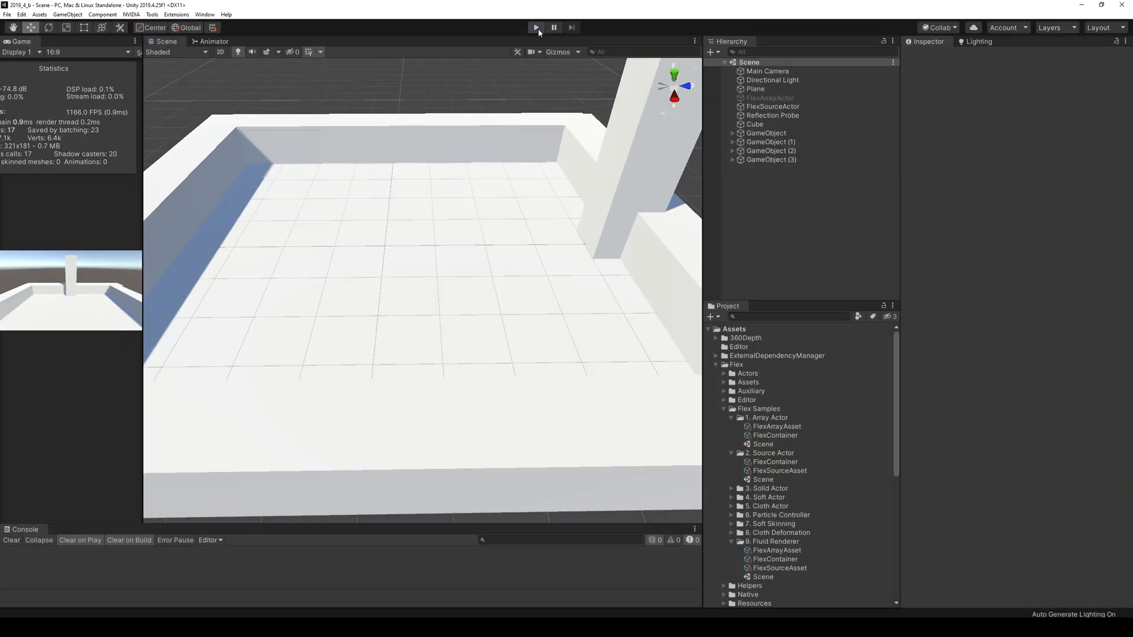
Set the Fluid Renderer FlexContainer's Max Particles to 150000 and open the FlexSourceAsset's Max Particles value for editing.
scroll(798, 553, down, 6)
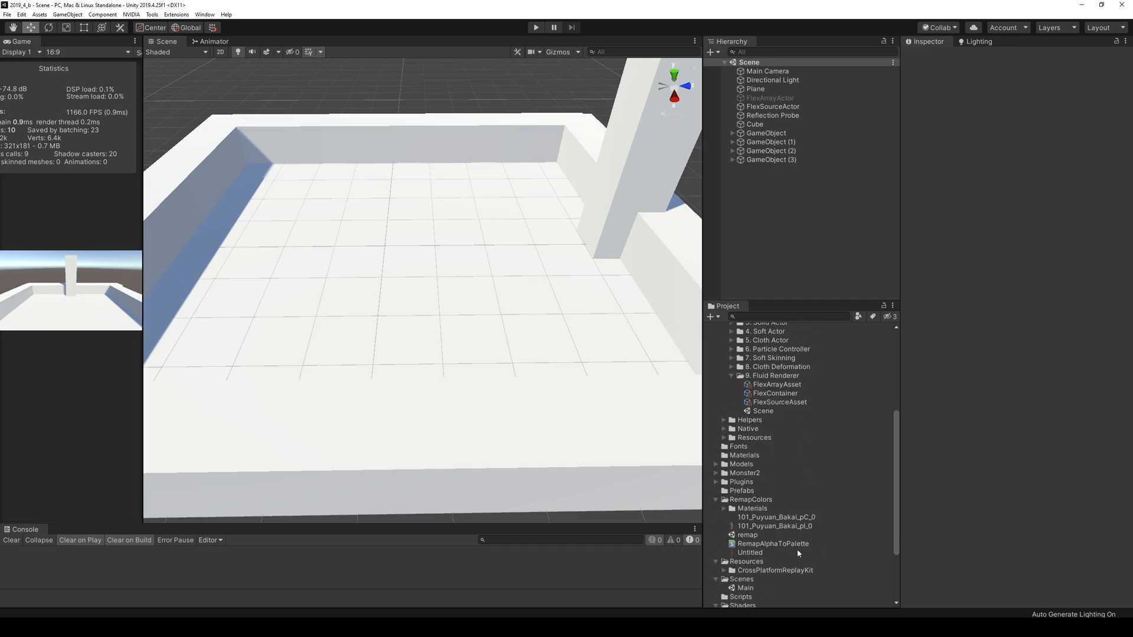
click(792, 386)
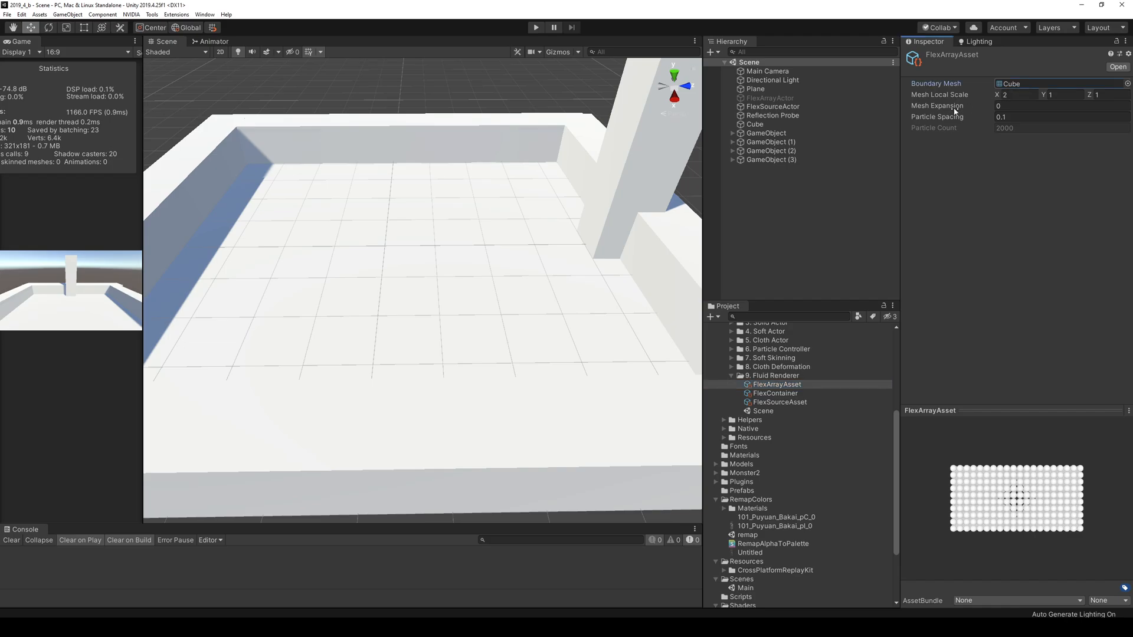
mouse_move(951, 108)
click(777, 394)
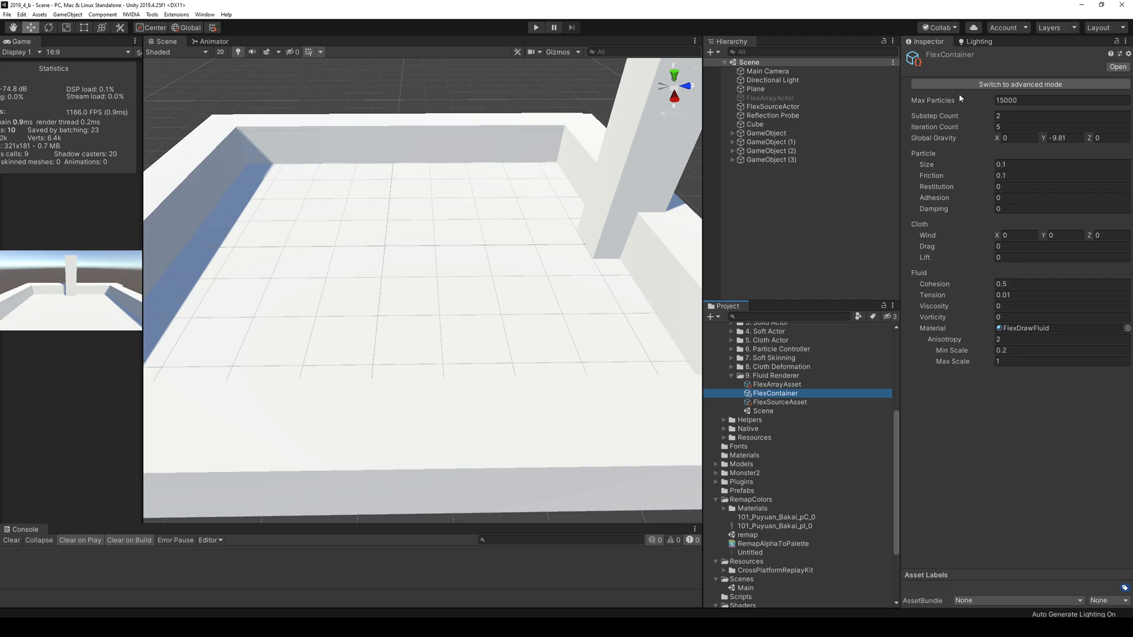
click(1049, 101)
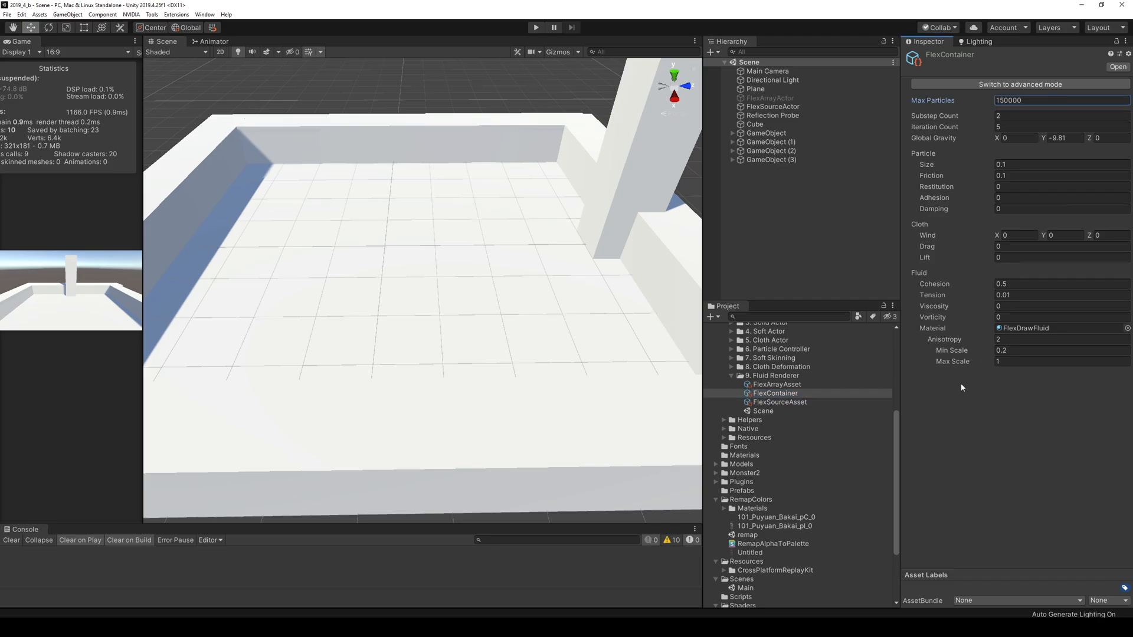
click(780, 403)
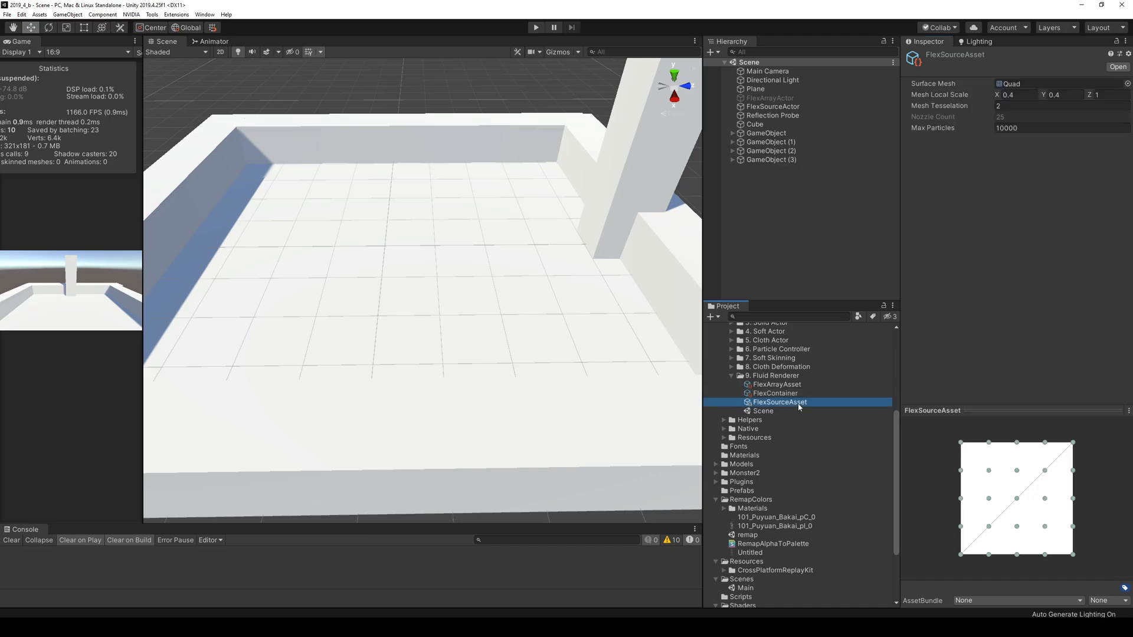
click(1028, 129)
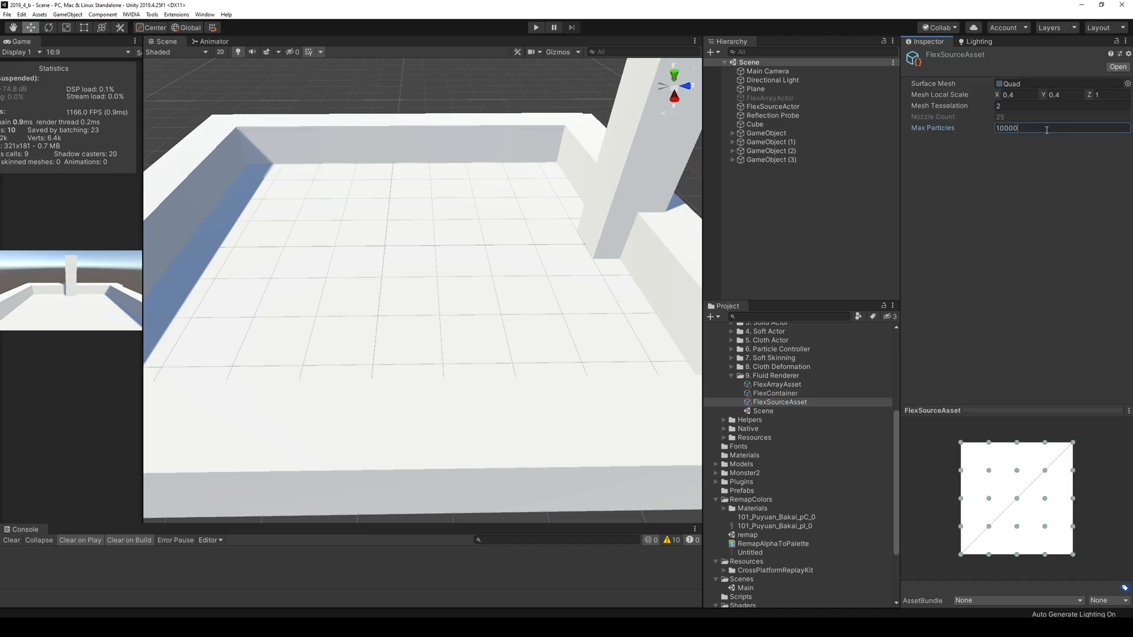
click(816, 219)
Run the Fluid Renderer scene with the changed particle limit in Play mode and watch the water fill the basin.
key(s)
right_drag(525, 166, 536, 132)
click(536, 27)
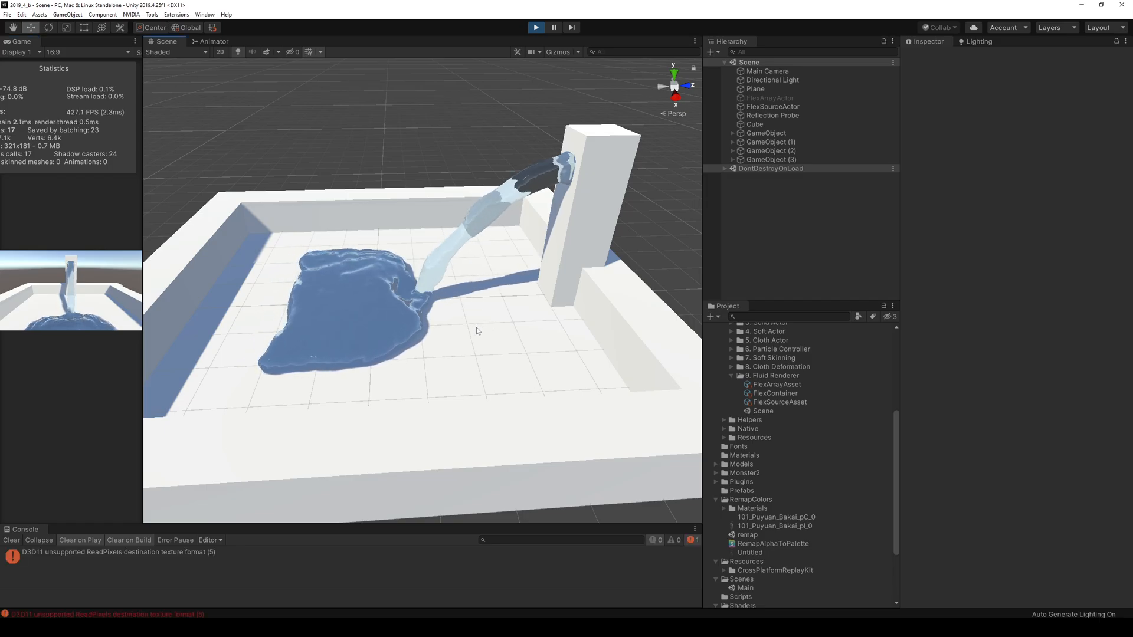
right_drag(476, 327, 484, 351)
right_drag(461, 354, 490, 346)
Rotate the Plane about its X axis to about -1046.3 during Play mode so the water runs off the tilted floor.
click(759, 89)
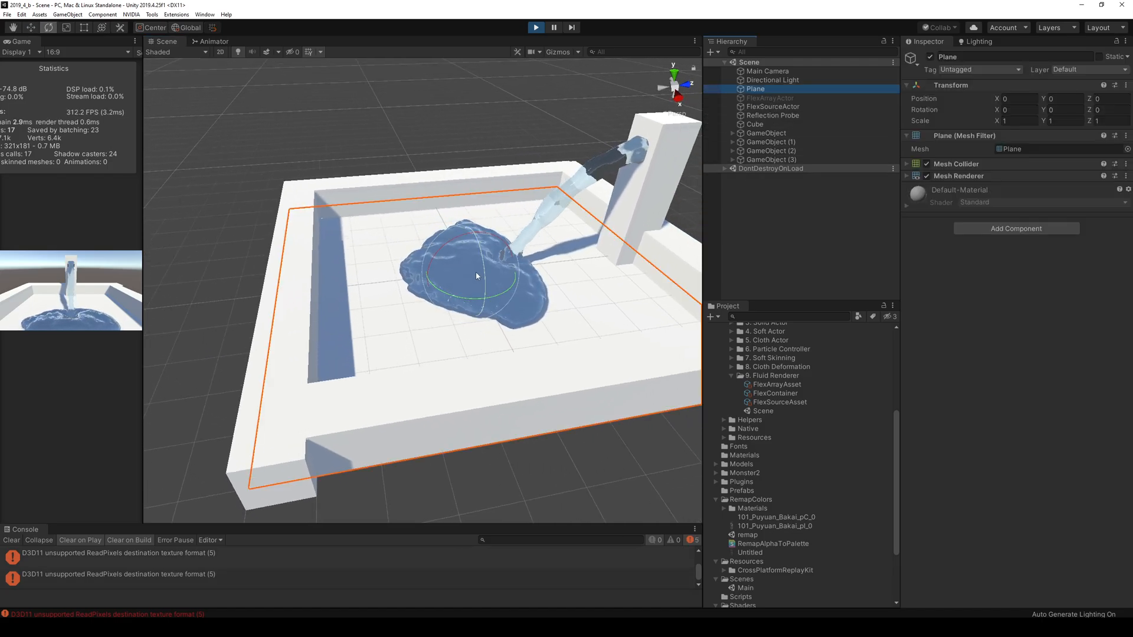
drag(448, 249, 632, 242)
right_click(714, 239)
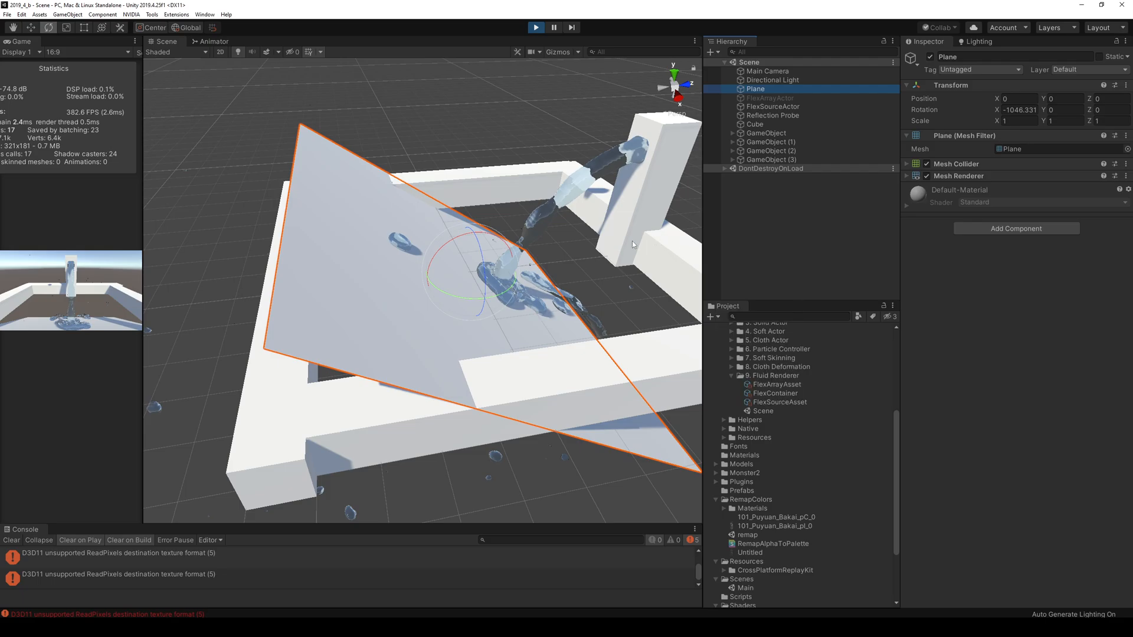
right_drag(632, 241, 438, 244)
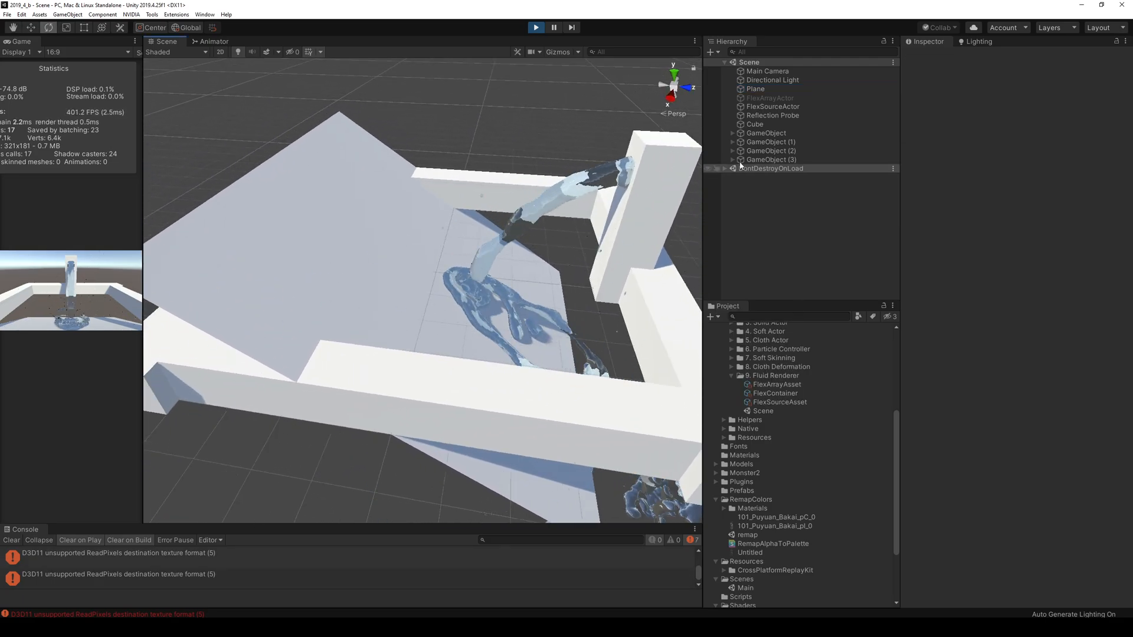
Rotate the Plane back to nearly level at X about -1079.7 and raise it to Y 0.19 while the water is running.
click(756, 89)
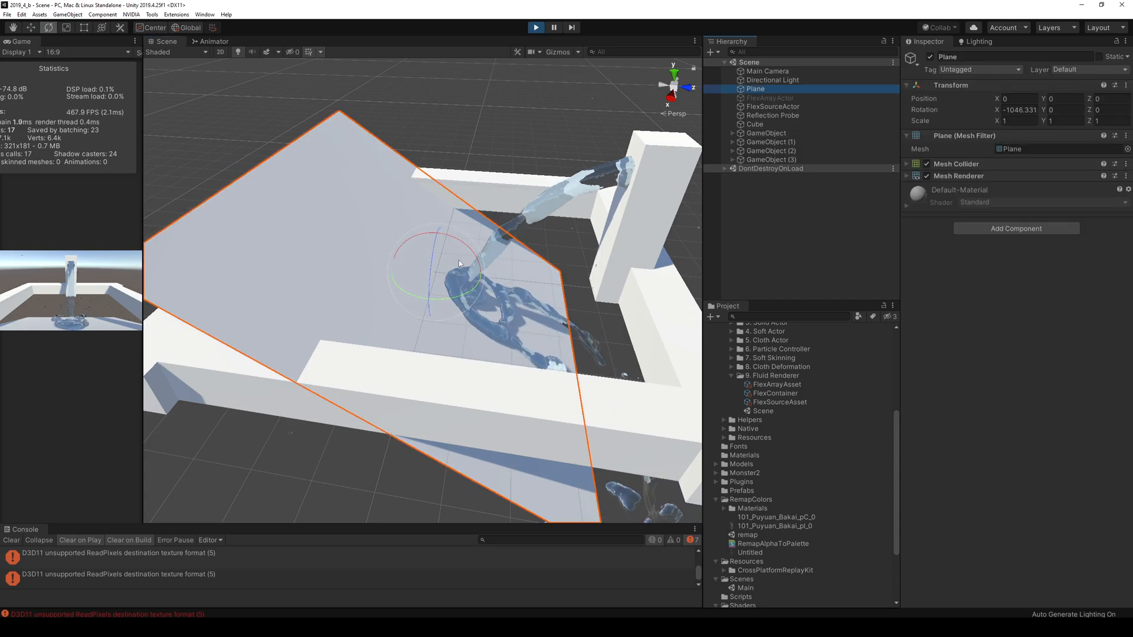
mouse_move(458, 245)
mouse_down()
mouse_move(393, 229)
mouse_move(438, 236)
mouse_move(437, 201)
mouse_move(444, 216)
mouse_move(448, 200)
mouse_move(449, 239)
mouse_up()
key(w)
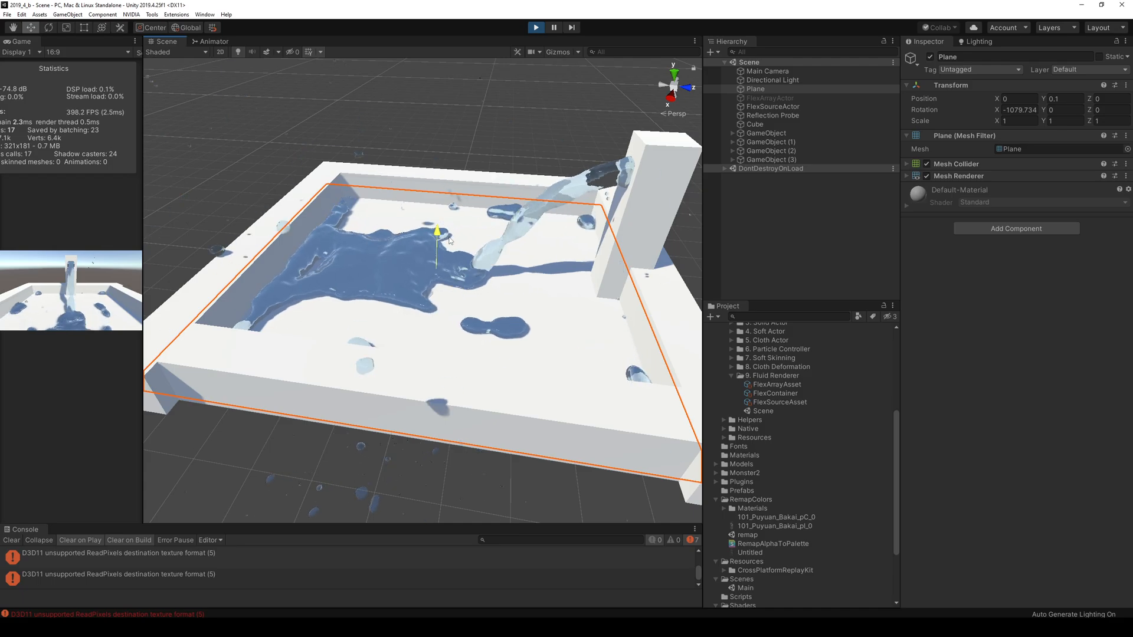
drag(450, 240, 451, 235)
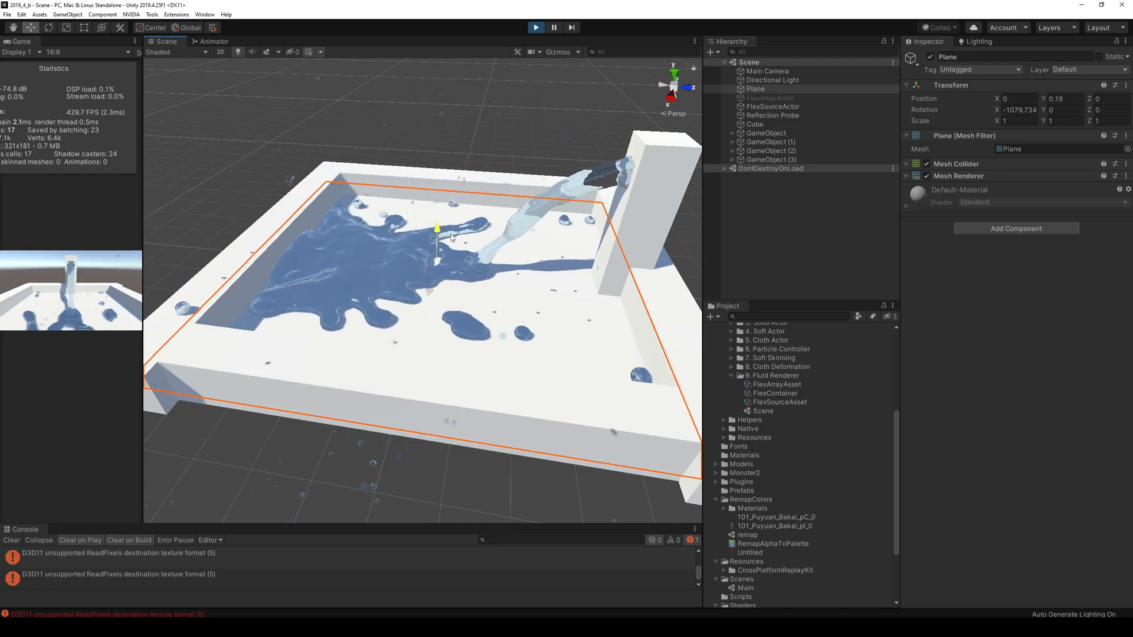
Try turning off Fluid on the FlexSourceActor while the scene is running, and exit Play mode.
click(618, 167)
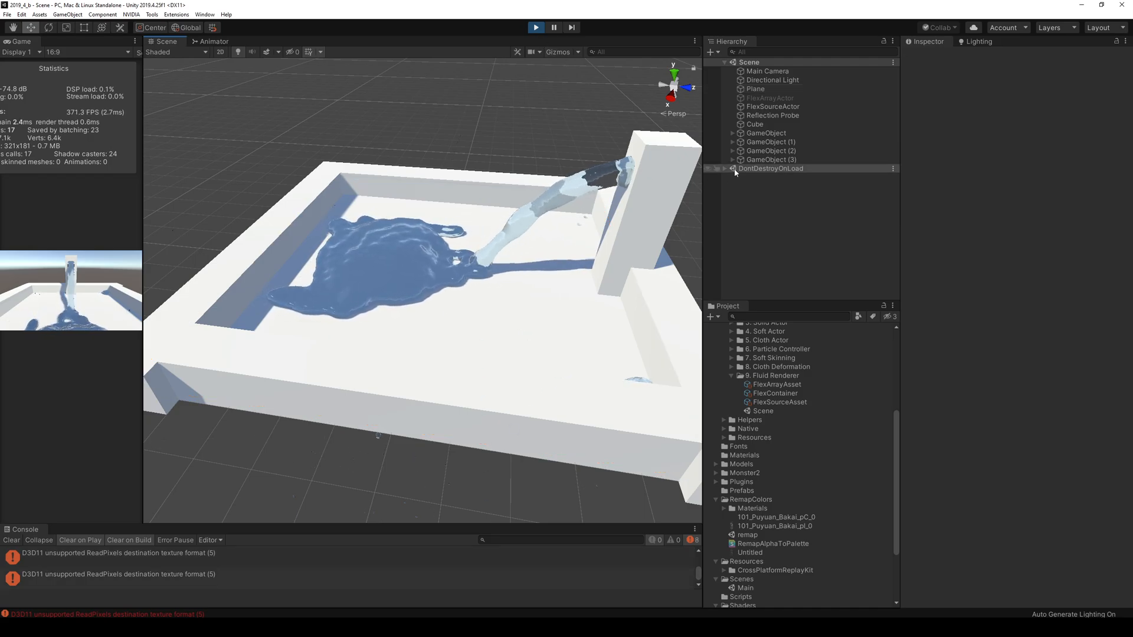
click(779, 108)
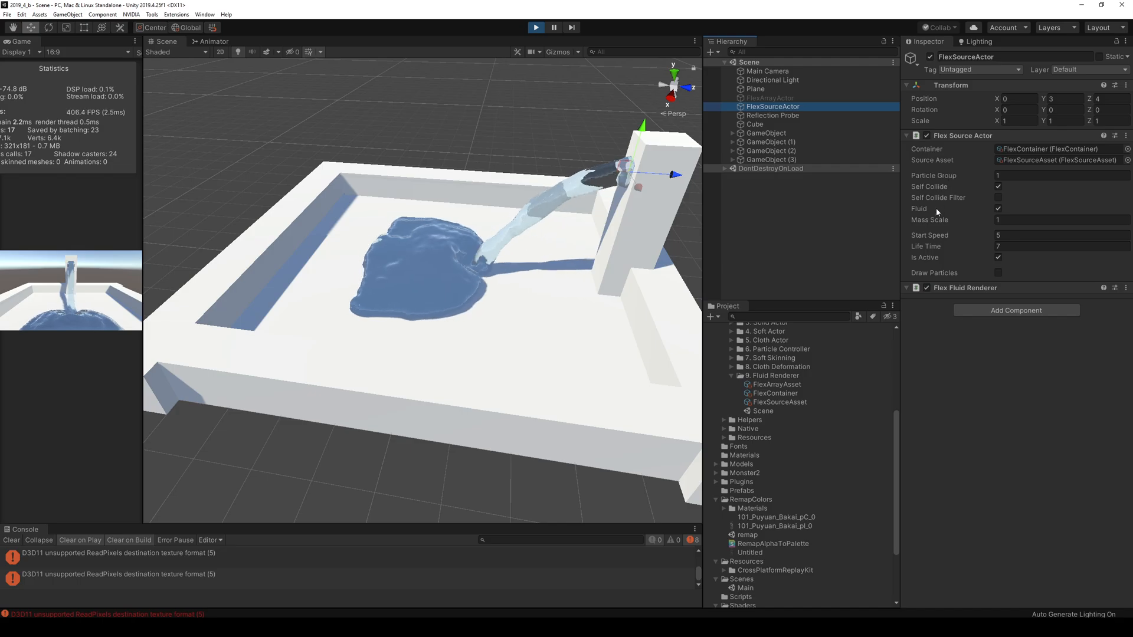
click(998, 209)
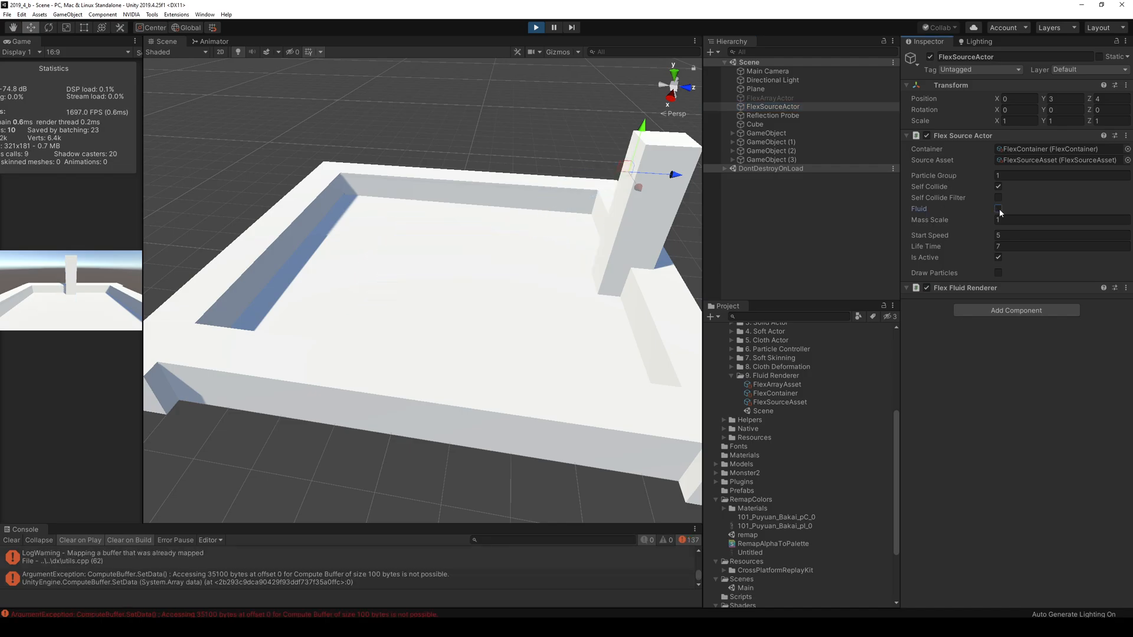
click(535, 28)
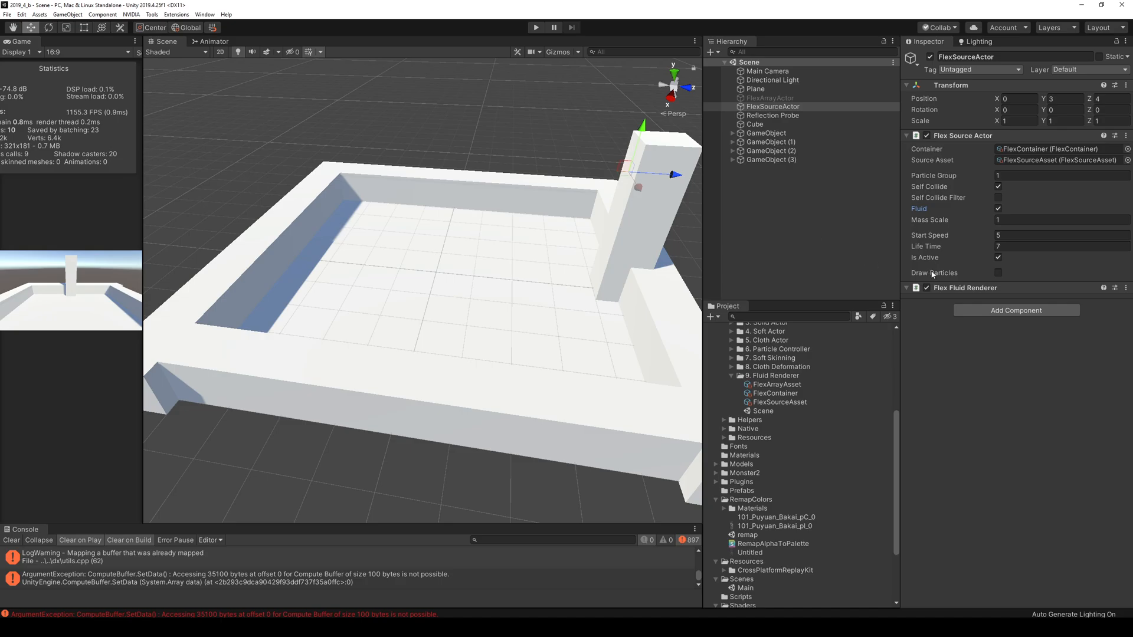
Run the scene with Draw Particles enabled on the FlexSourceActor and switch its Fluid option off during Play mode.
click(535, 29)
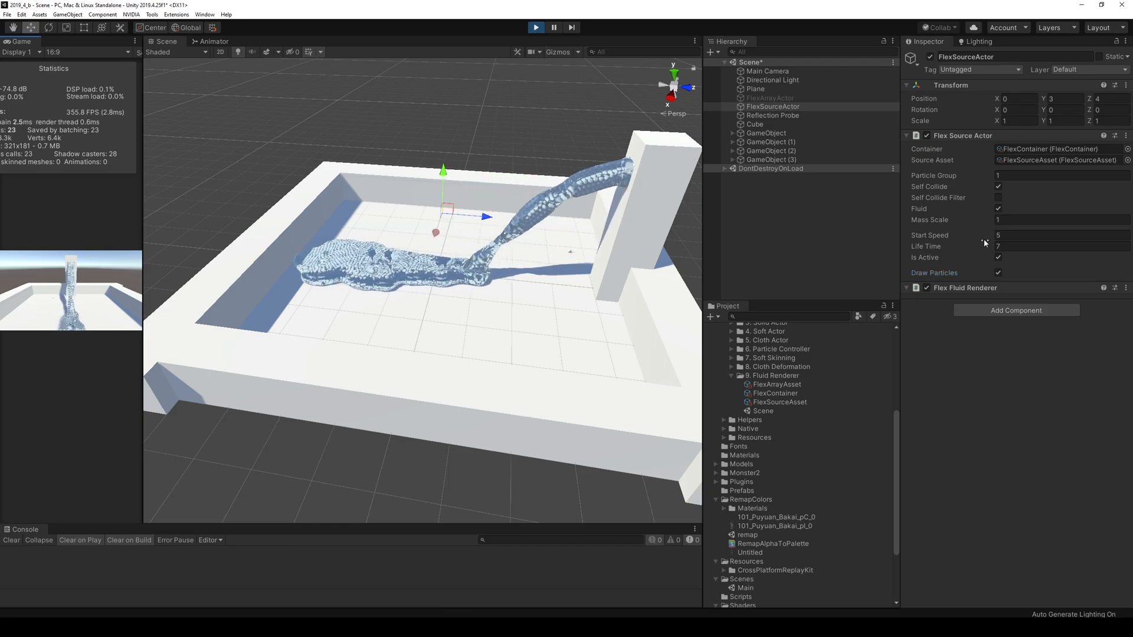
click(999, 209)
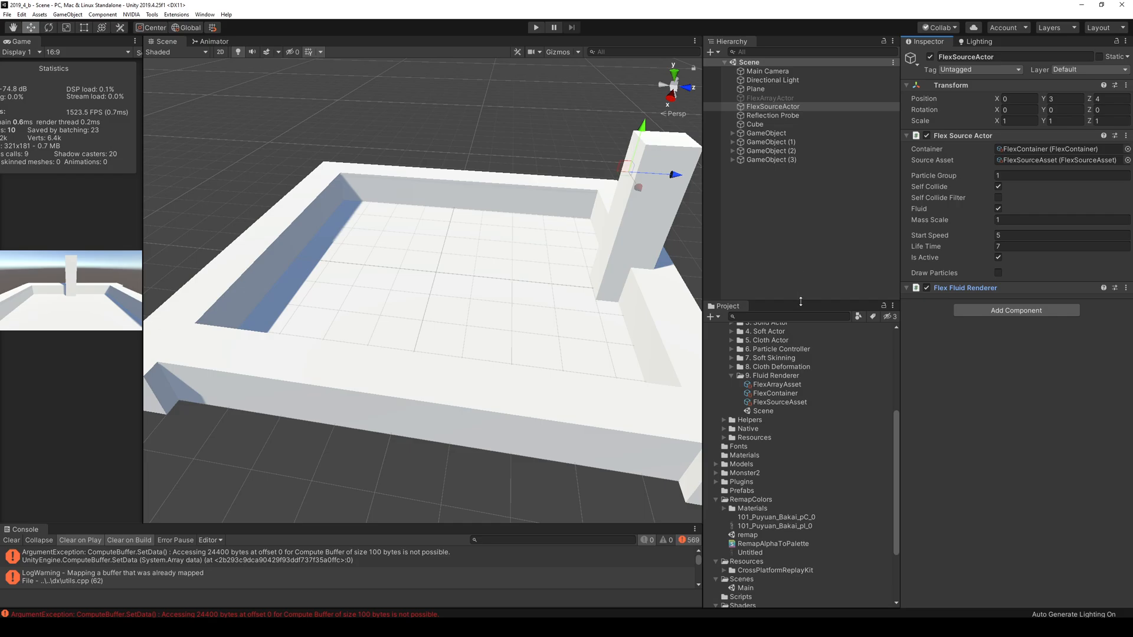
Enlarge the project file list and expand the Flex package's Auxiliary and Editor folders to see their contents.
drag(801, 301, 802, 214)
scroll(809, 480, up, 5)
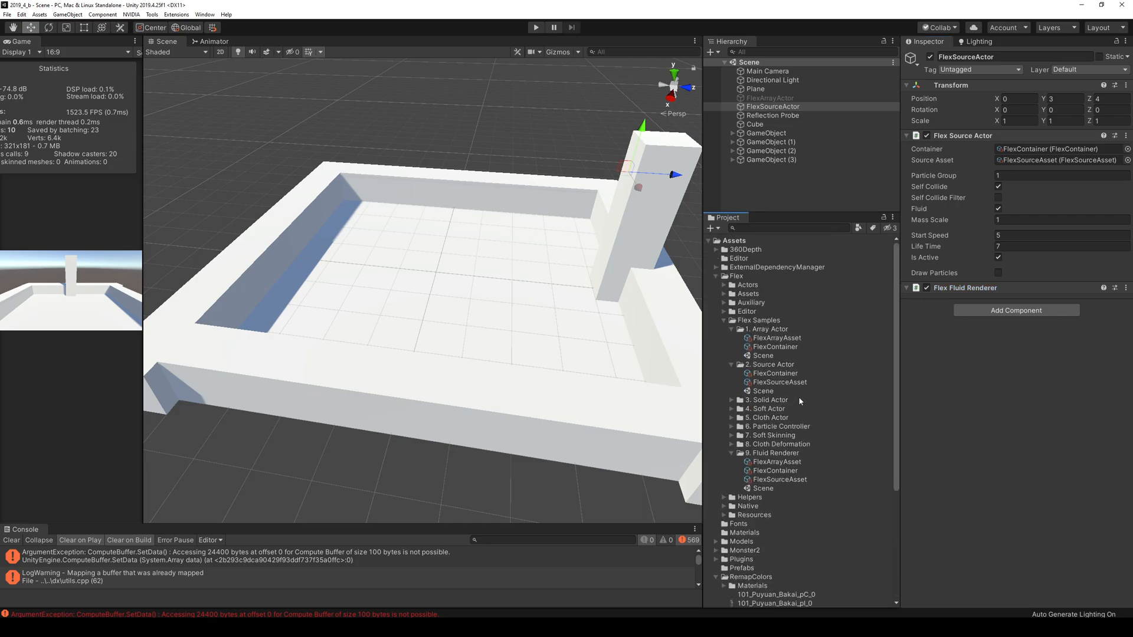
click(752, 302)
key(Right)
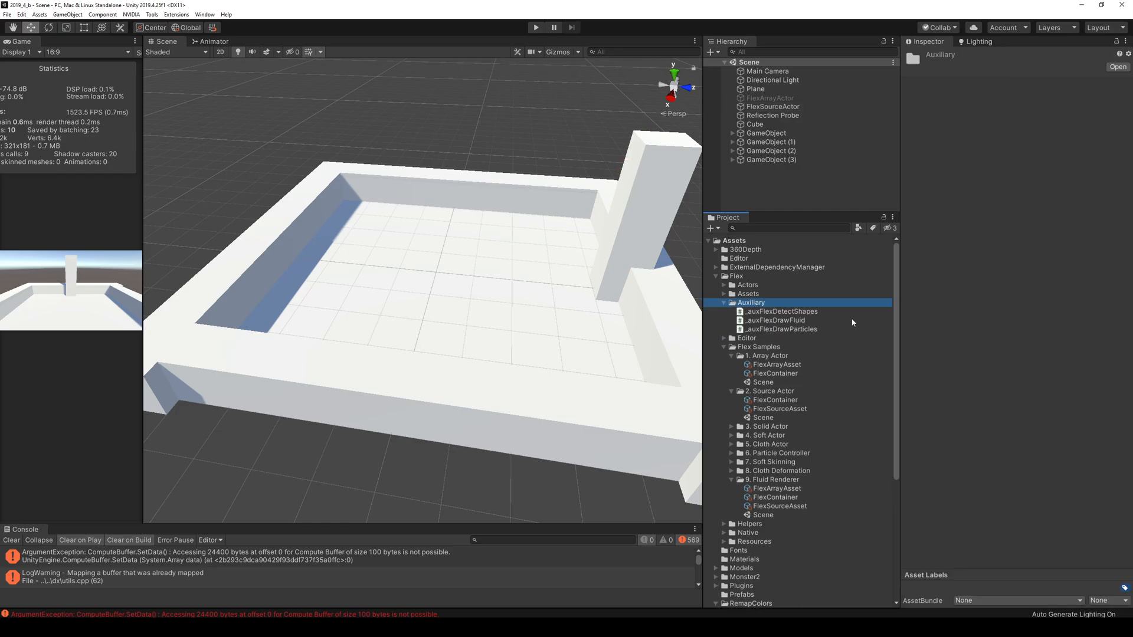
key(Down)
key(Down)
key(Down)
key(Down)
key(Right)
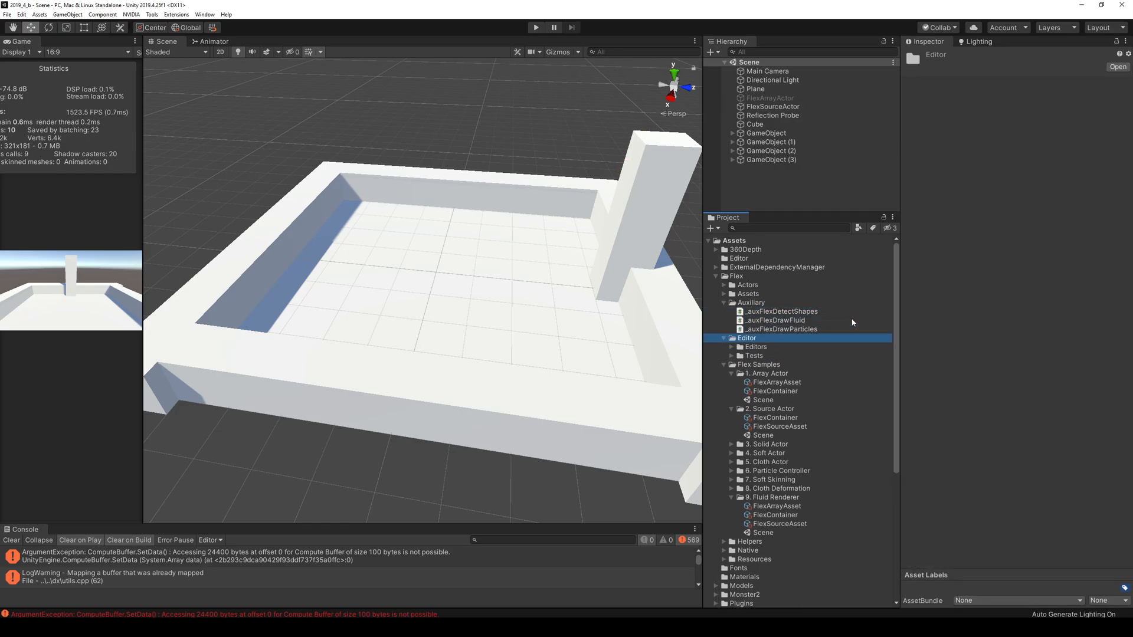
Expand the Flex package's Assets and Actors folders and view the FlexActor script.
key(Up)
key(Up)
key(Up)
key(Up)
key(Up)
key(Right)
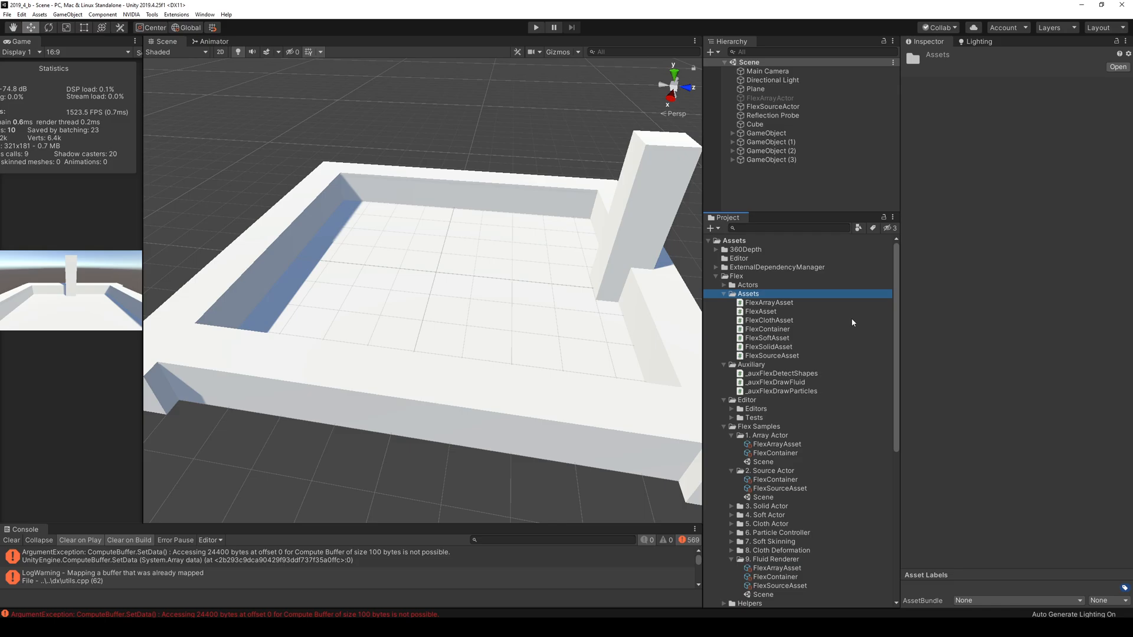
key(Up)
key(Right)
key(Down)
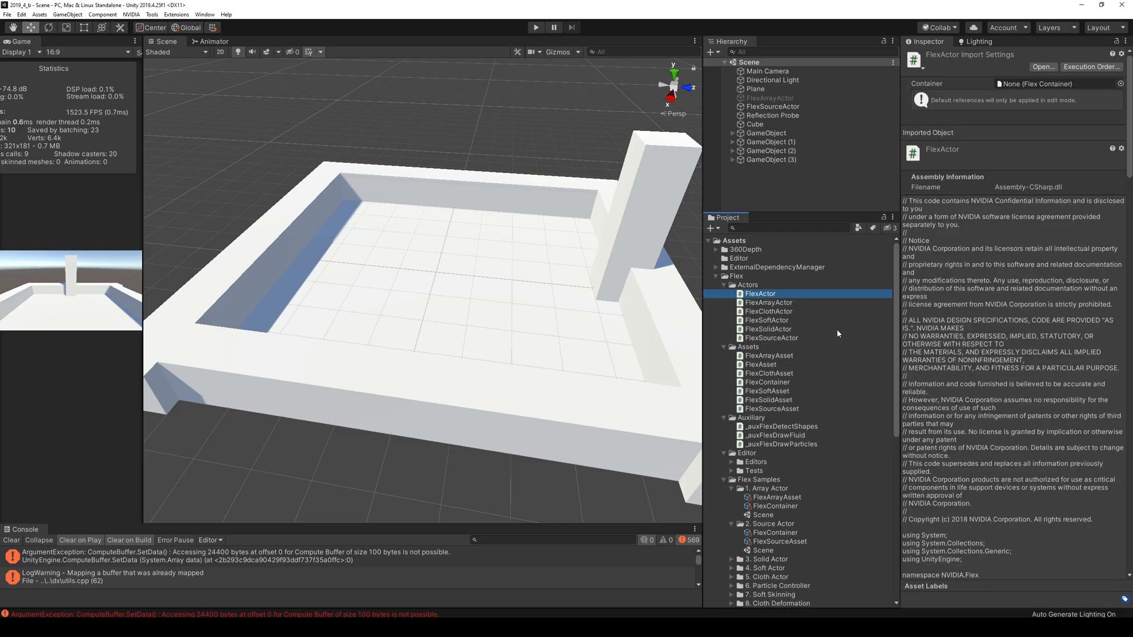
Expand the Materials and Shaders folders inside the Flex package's Resources folder to browse its fluid rendering files.
scroll(838, 332, down, 10)
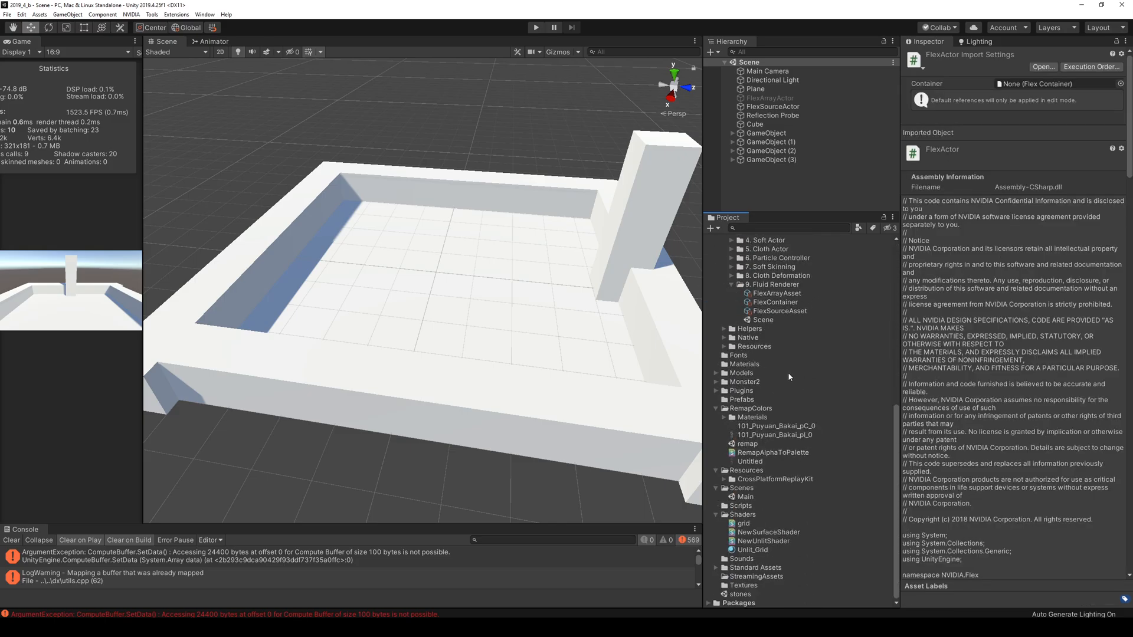
click(766, 347)
key(Right)
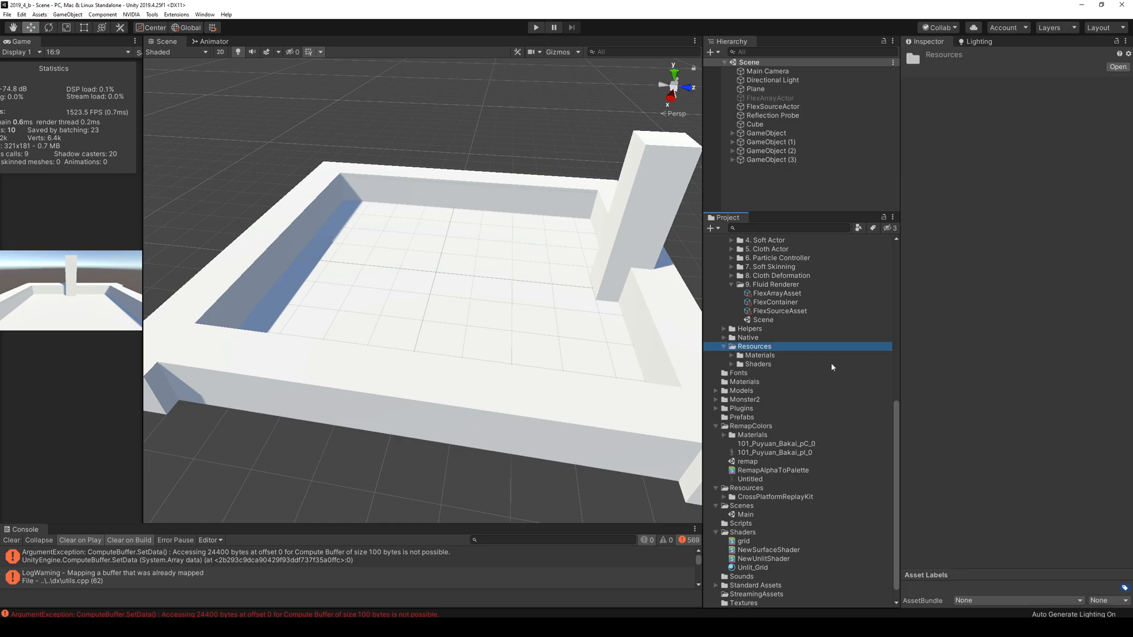
key(Down)
key(Right)
key(Down)
key(Down)
key(Down)
key(Down)
key(Down)
key(Down)
key(Down)
key(Down)
key(Down)
key(Down)
key(Right)
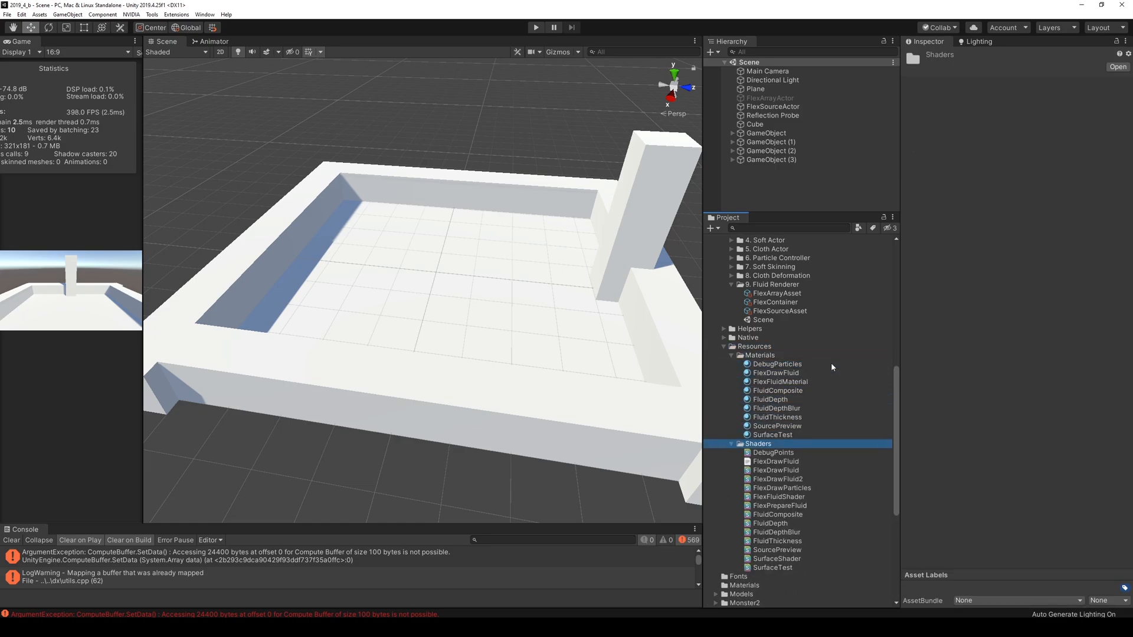
Inspect the FlexDrawFluid and FlexDrawFluid2 shaders, the FluidDepth material and the Fluid Renderer's FlexSourceAsset.
click(780, 463)
click(779, 471)
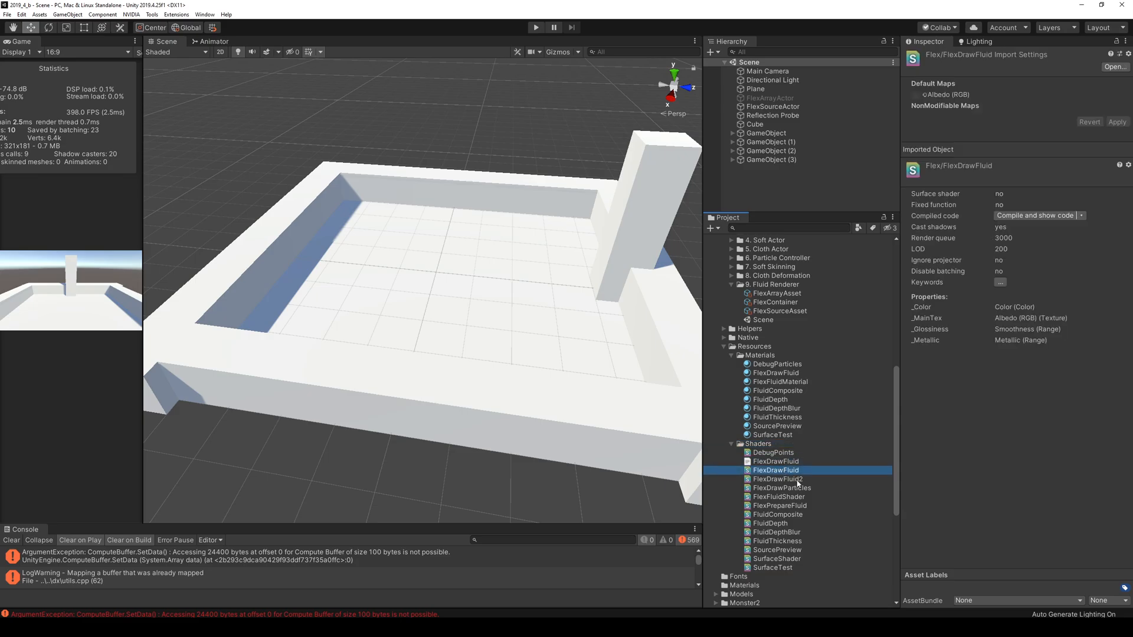
click(791, 479)
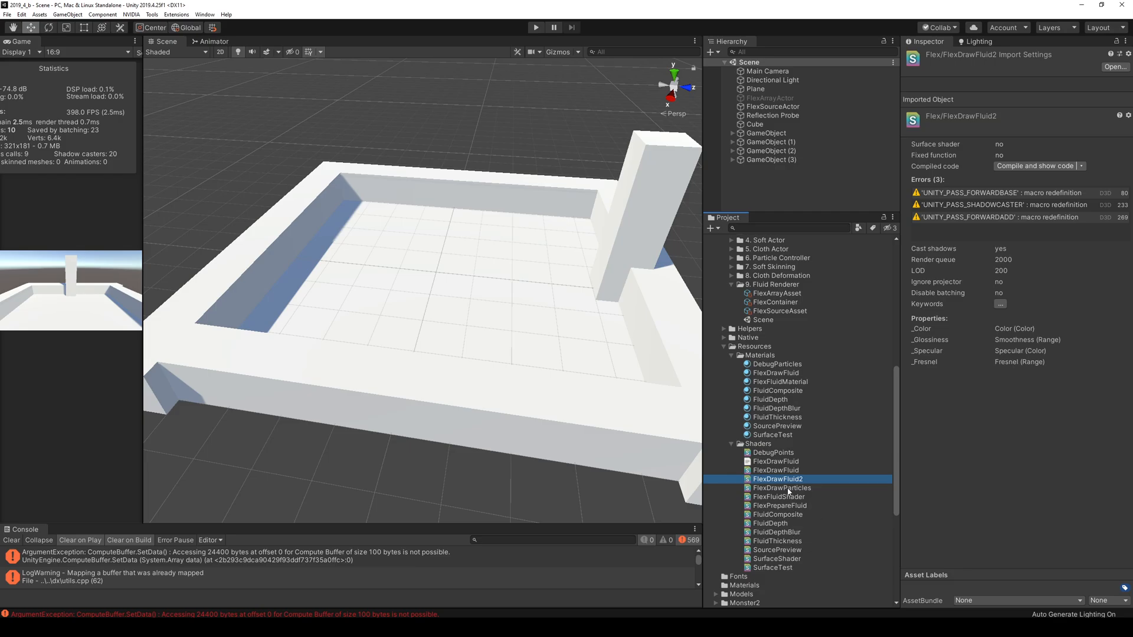
click(779, 407)
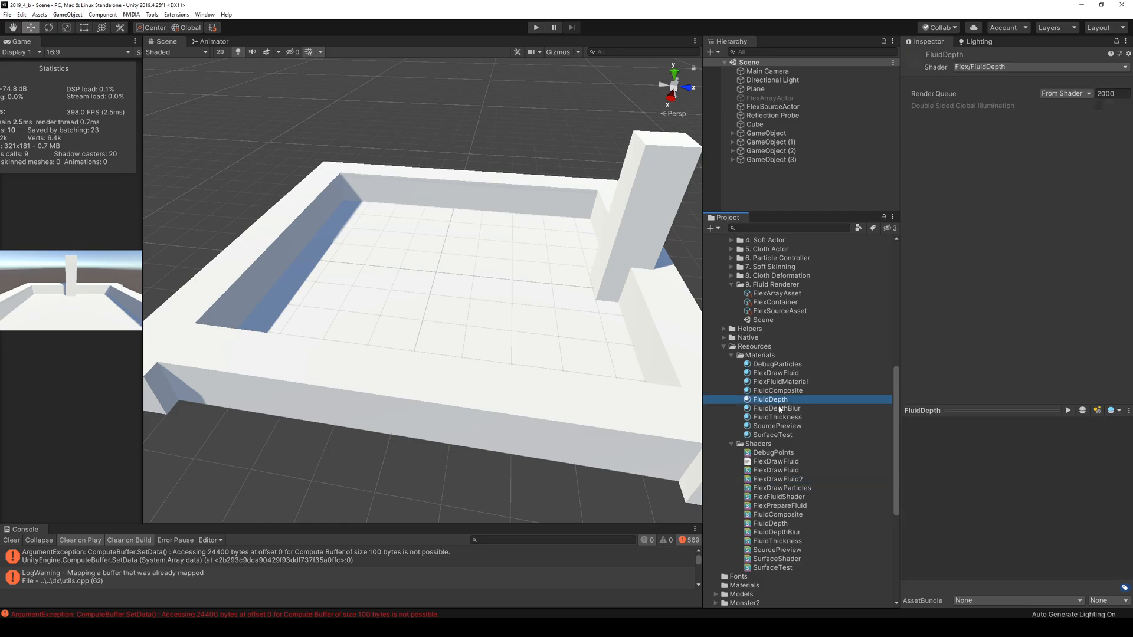
click(779, 312)
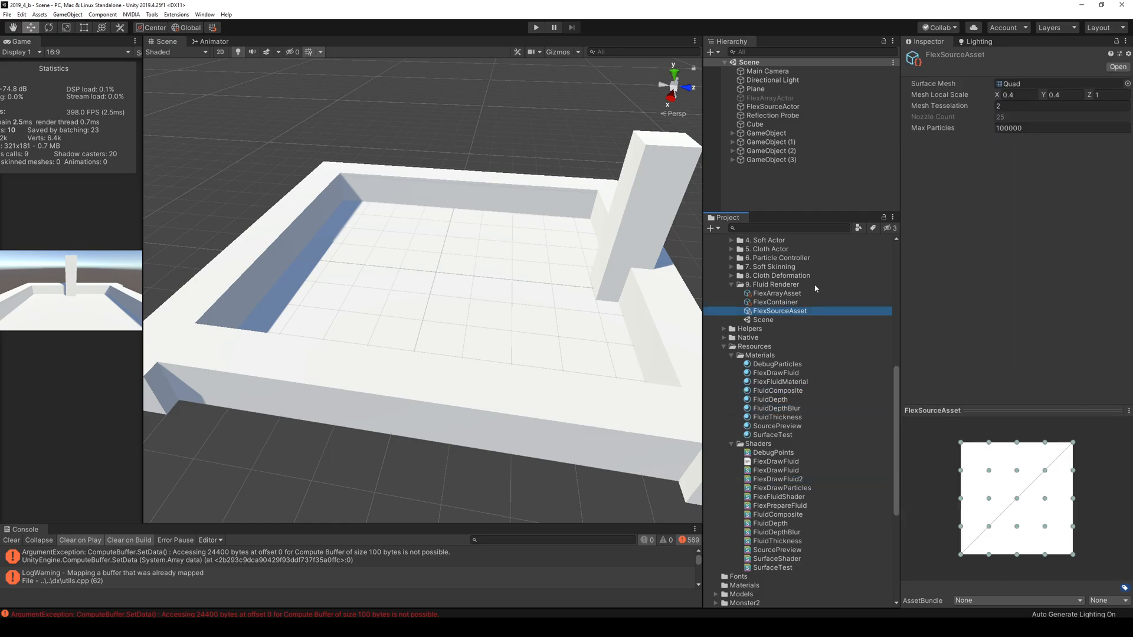
Close the Unity editor.
click(1120, 9)
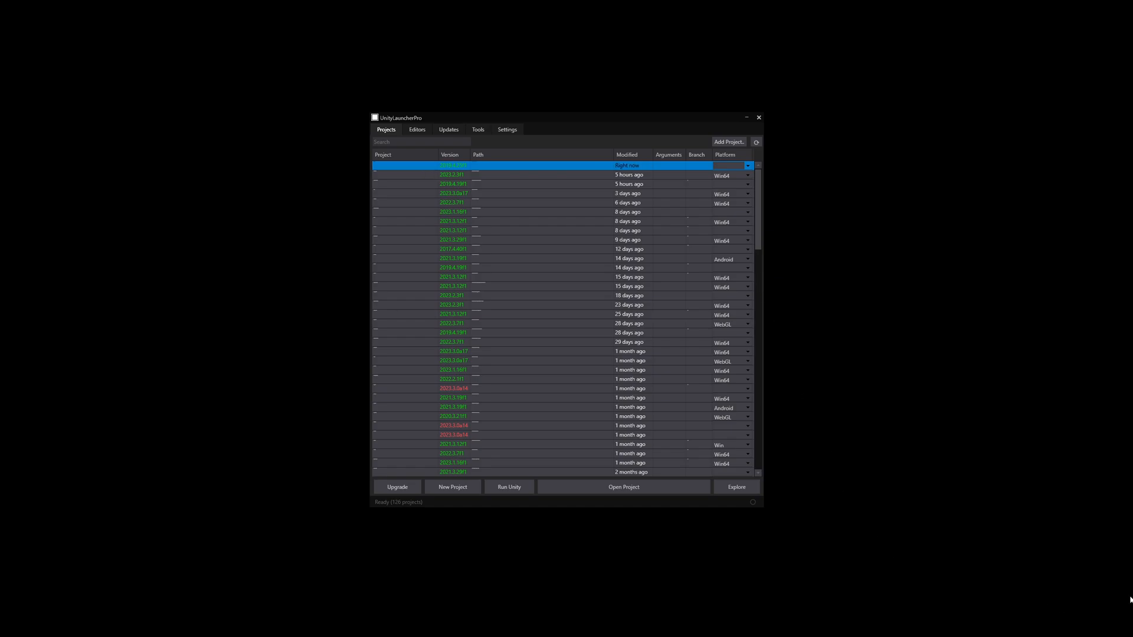